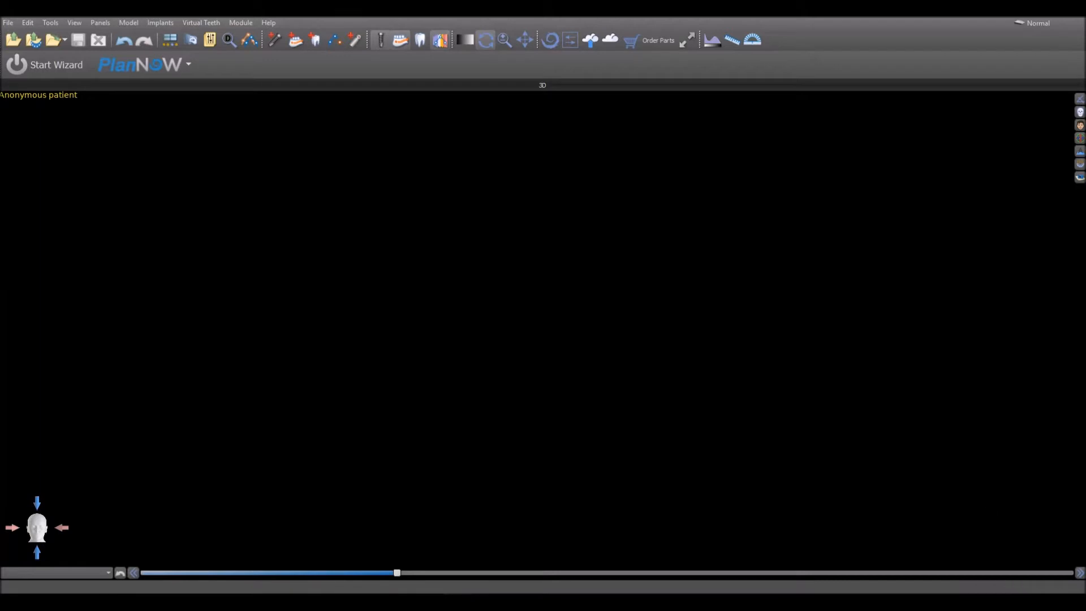
- Load Lower_Model and Upper_Model from the Denture Test Models folder, and close the project without saving
{"action": "key", "text": "alt+Tab"}
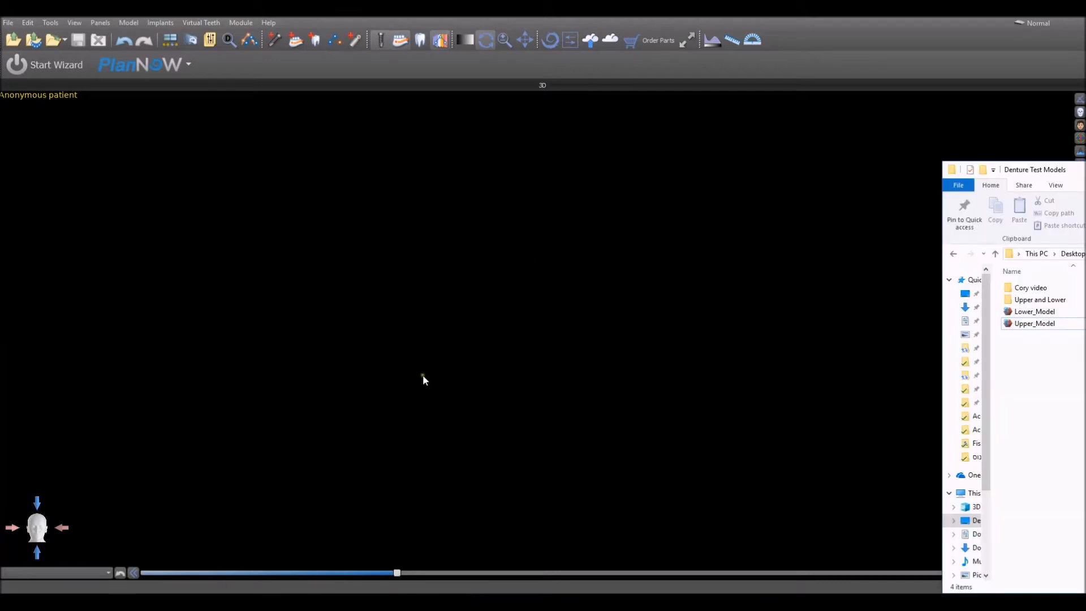
{"action": "left_click", "coordinate": [1036, 381]}
{"action": "left_click_drag", "start_coordinate": [1038, 384], "coordinate": [584, 367]}
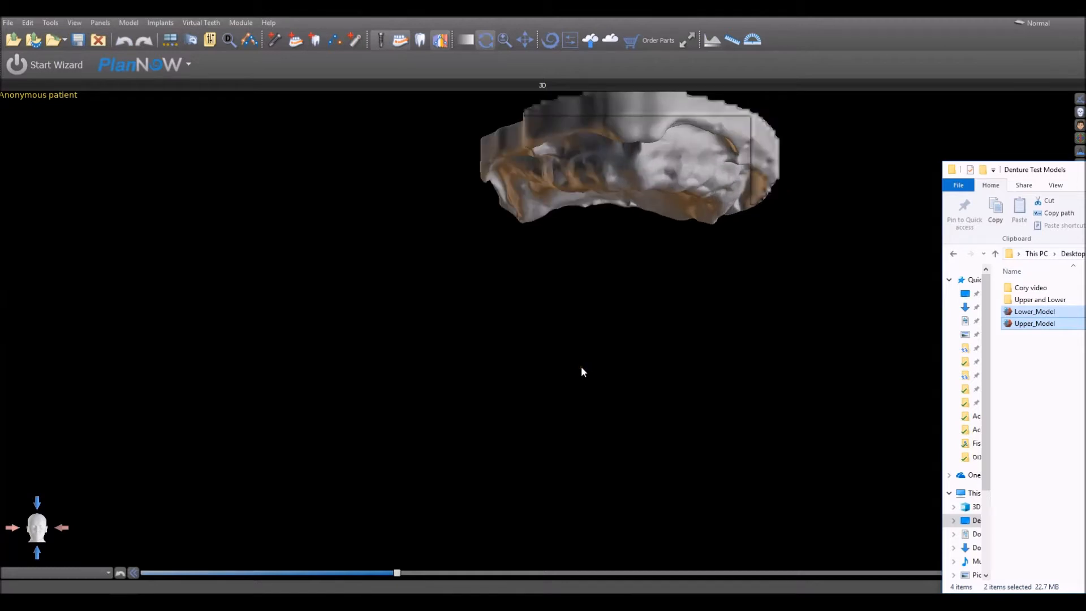
{"action": "left_click_drag", "start_coordinate": [394, 435], "coordinate": [407, 388]}
{"action": "left_click", "coordinate": [108, 38]}
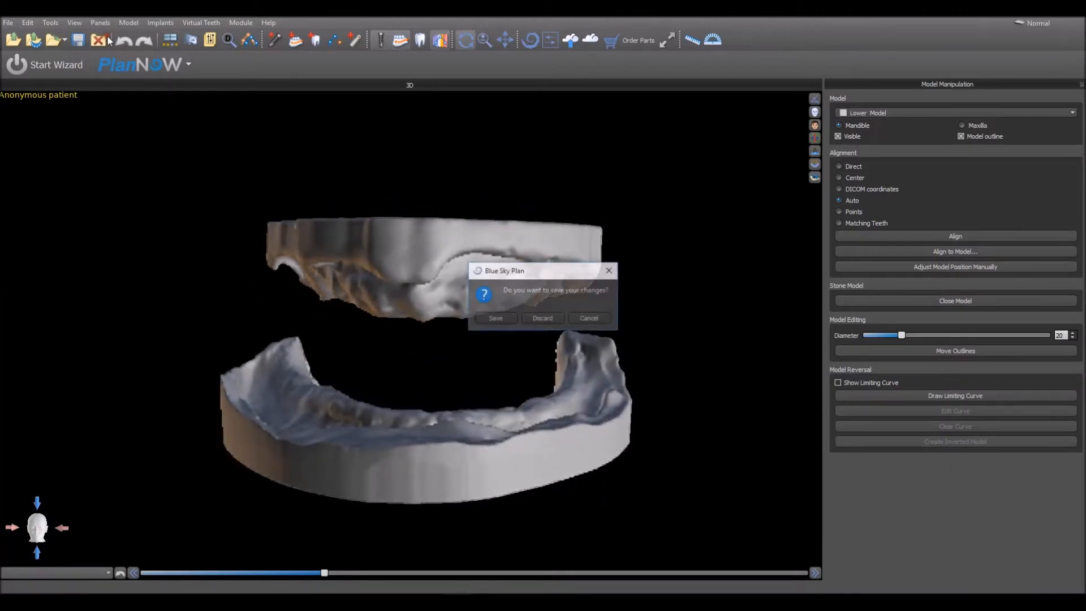
{"action": "left_click", "coordinate": [534, 319]}
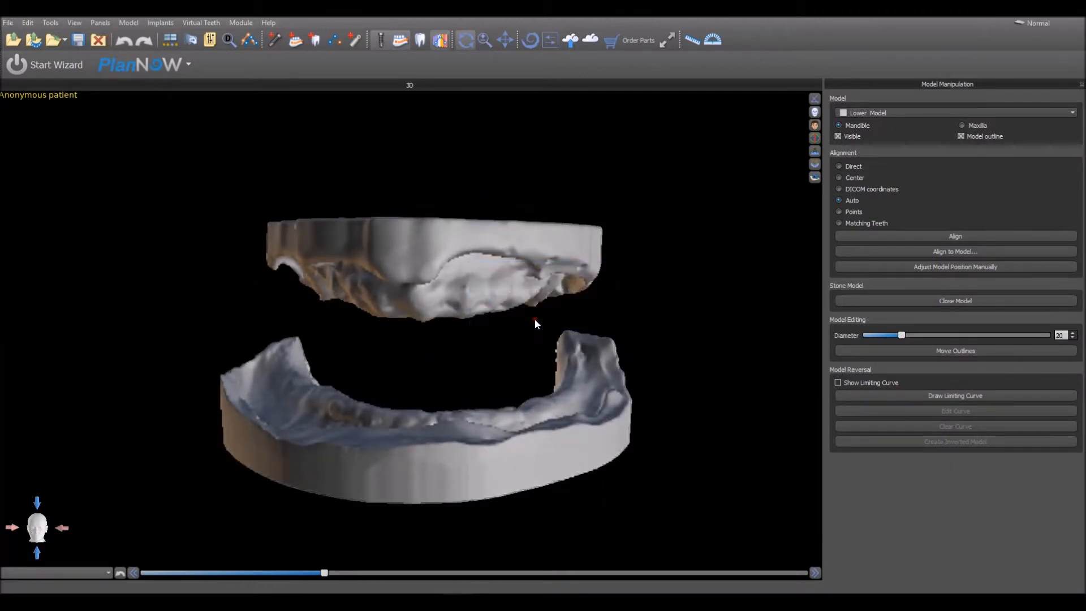
- Create a new project from Lower_Model.stl and Upper_Model.stl in the Denture Test Models folder
{"action": "left_click", "coordinate": [8, 23]}
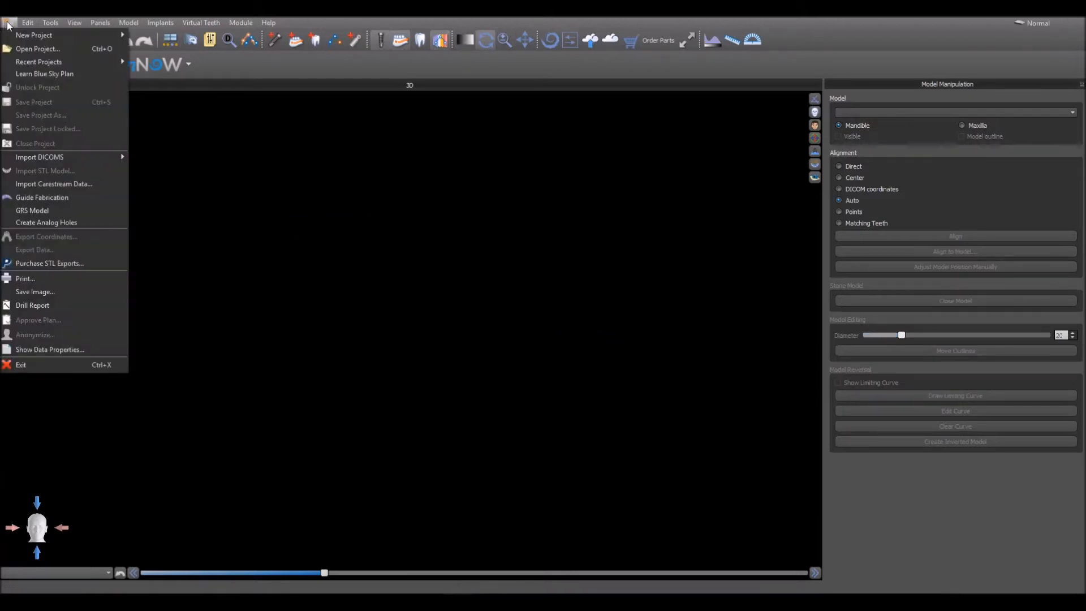
{"action": "left_click", "coordinate": [165, 55]}
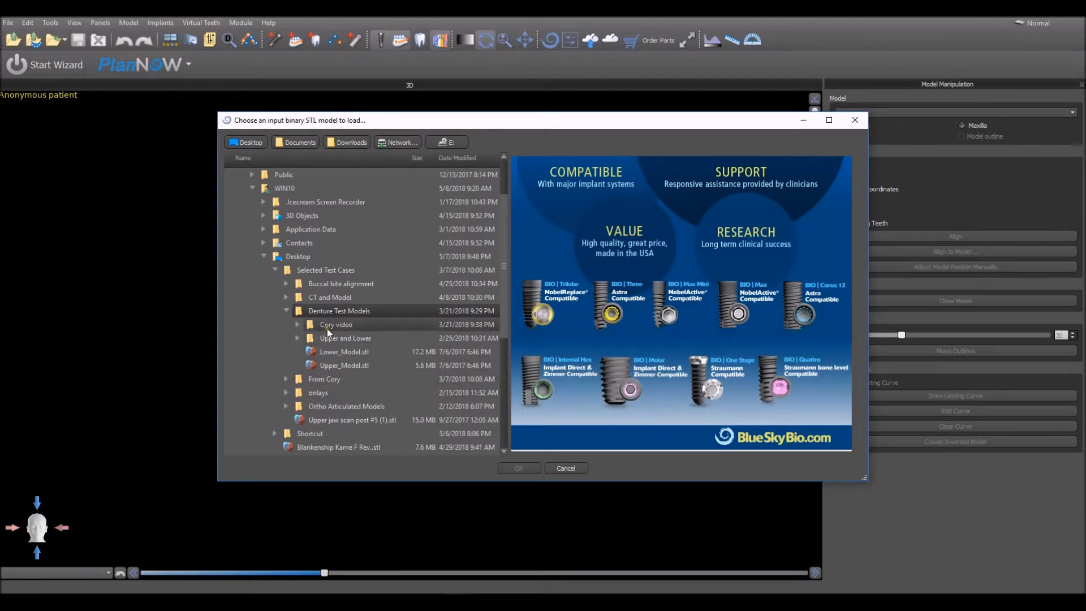
{"action": "left_click", "coordinate": [331, 350]}
{"action": "left_click", "coordinate": [330, 367]}
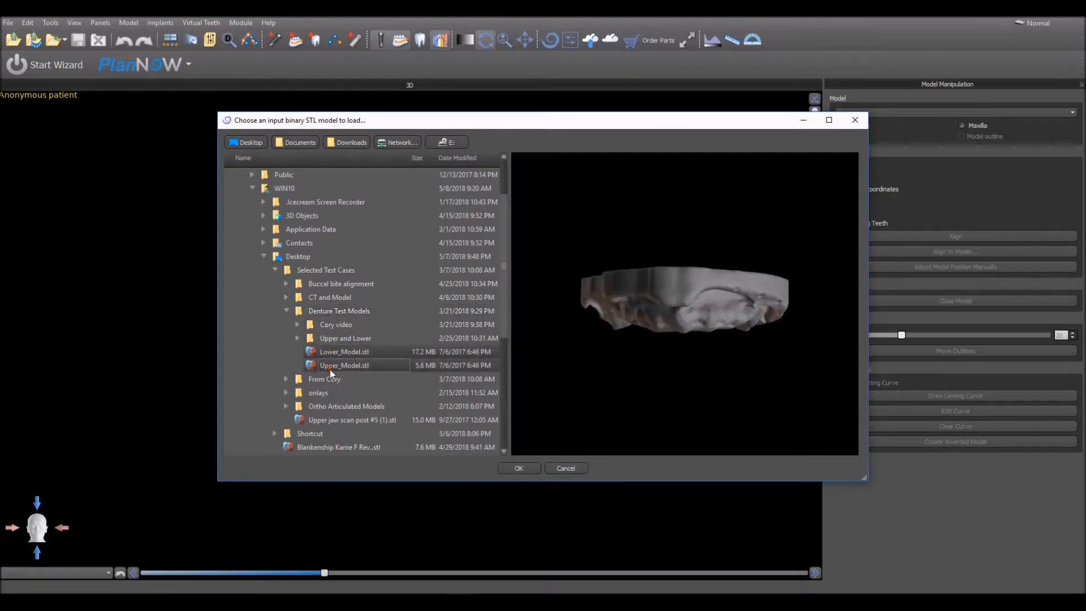
{"action": "left_click", "coordinate": [534, 470]}
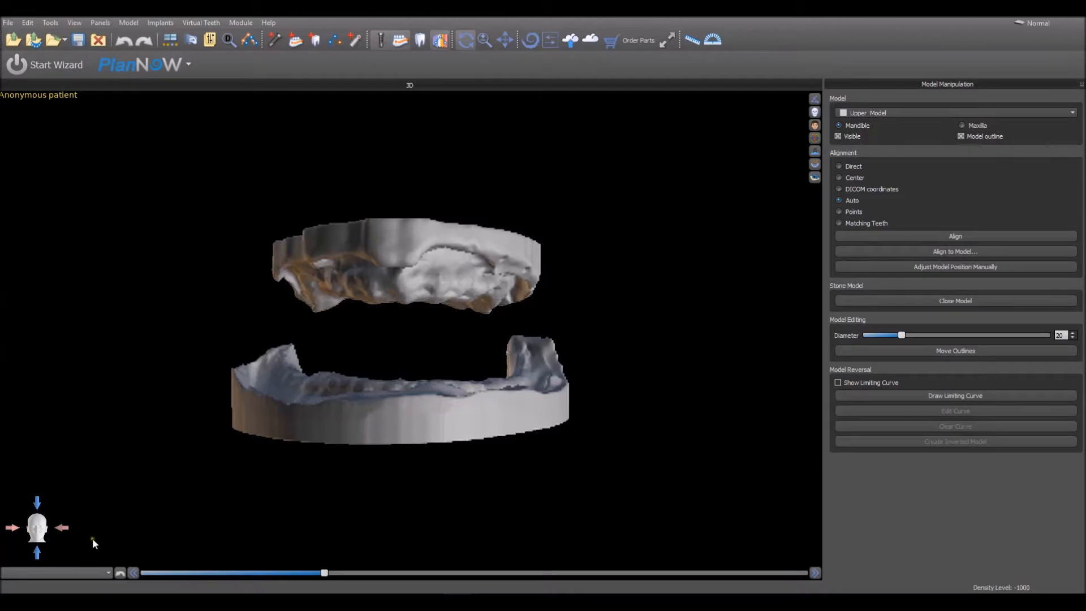
- Manually adjust the position of Upper_Model by rotating and tilting it above the lower model
{"action": "left_click_drag", "start_coordinate": [190, 500], "coordinate": [153, 525]}
{"action": "left_click_drag", "start_coordinate": [428, 537], "coordinate": [423, 508]}
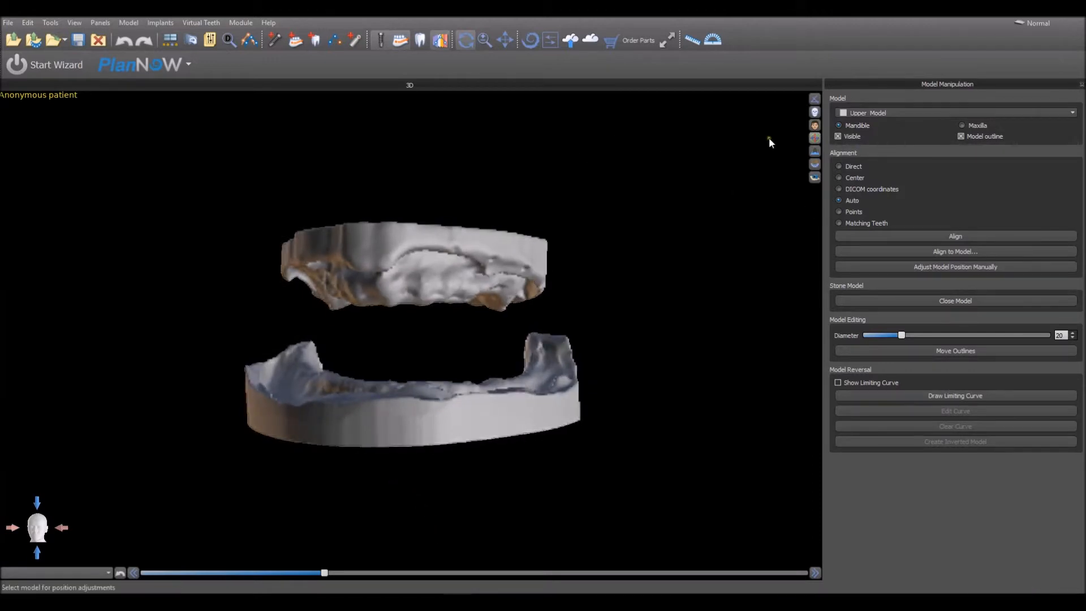
{"action": "left_click", "coordinate": [216, 42]}
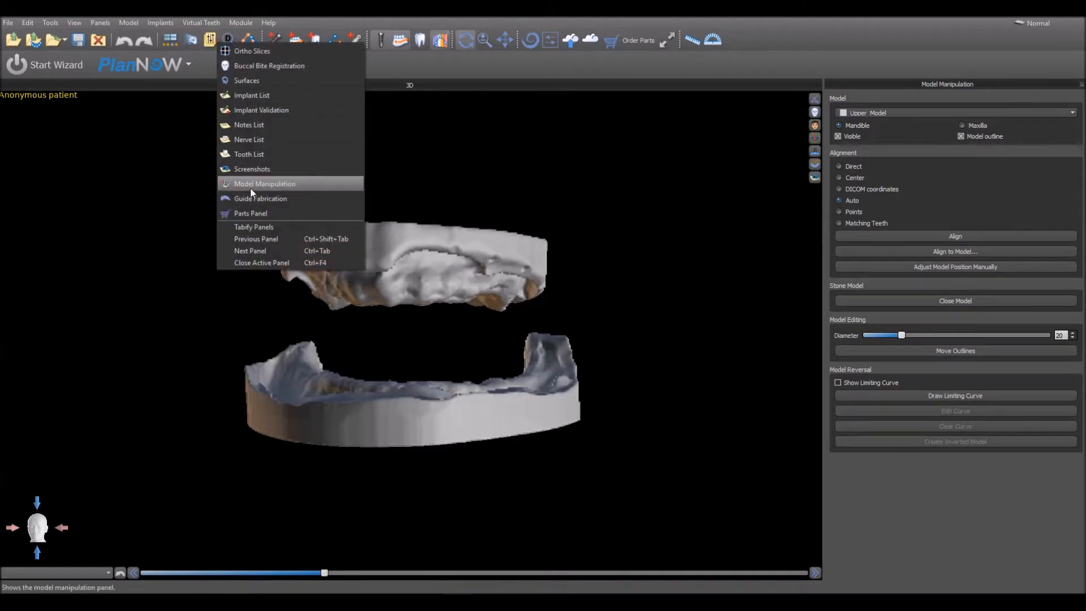
{"action": "left_click", "coordinate": [678, 217]}
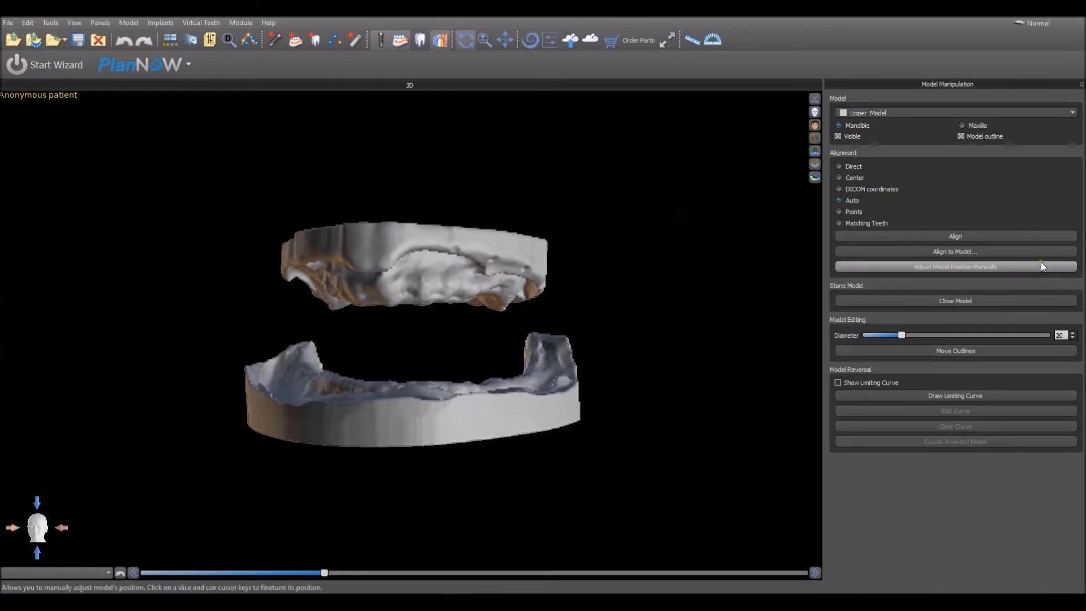
{"action": "left_click", "coordinate": [983, 267]}
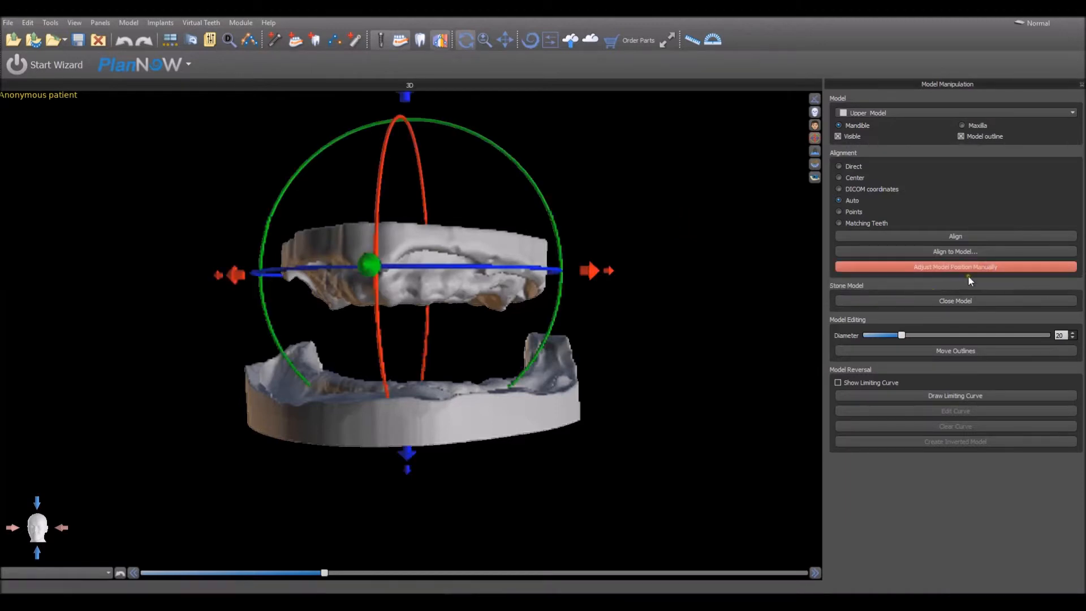
{"action": "mouse_move", "coordinate": [489, 271]}
{"action": "left_mouse_down"}
{"action": "mouse_move", "coordinate": [464, 267]}
{"action": "mouse_move", "coordinate": [486, 270]}
{"action": "left_mouse_up"}
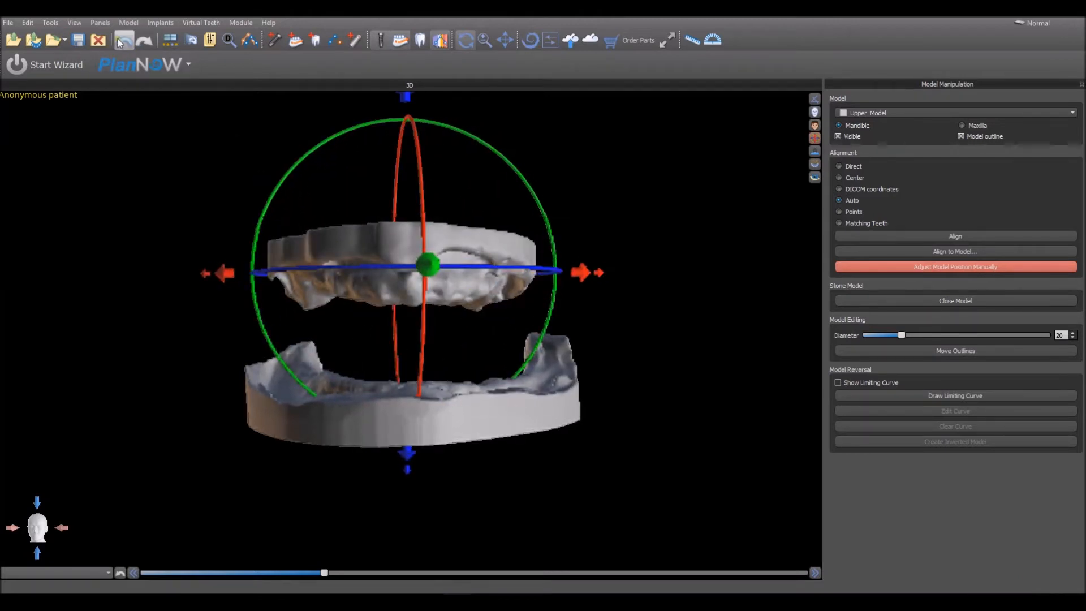
{"action": "left_click_drag", "start_coordinate": [422, 227], "coordinate": [388, 232]}
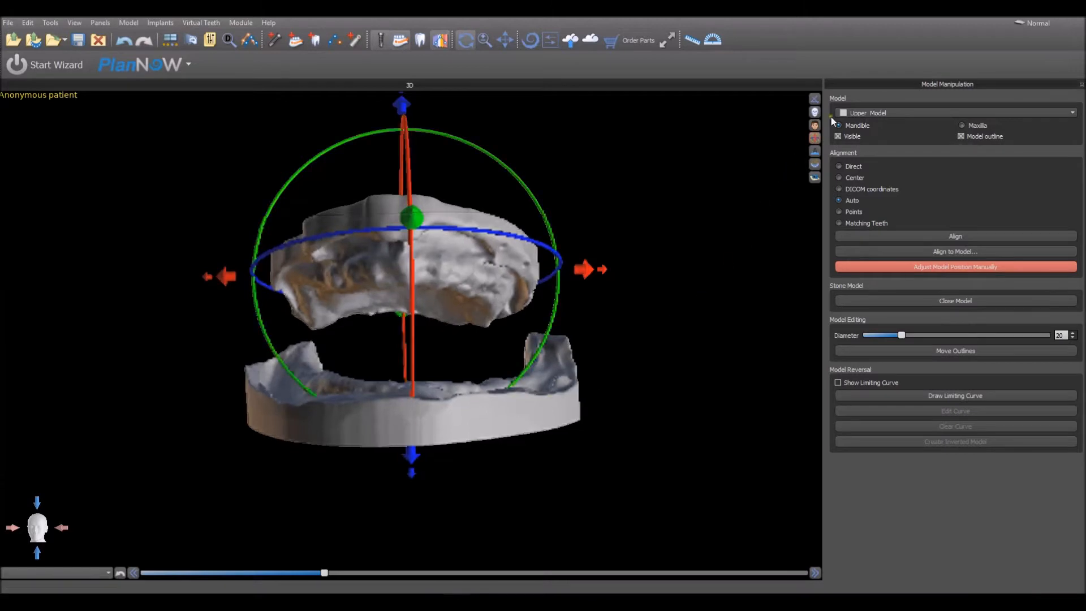
- Try to align Lower_Model to Upper_Model as the destination model, without using points
{"action": "left_click", "coordinate": [870, 115]}
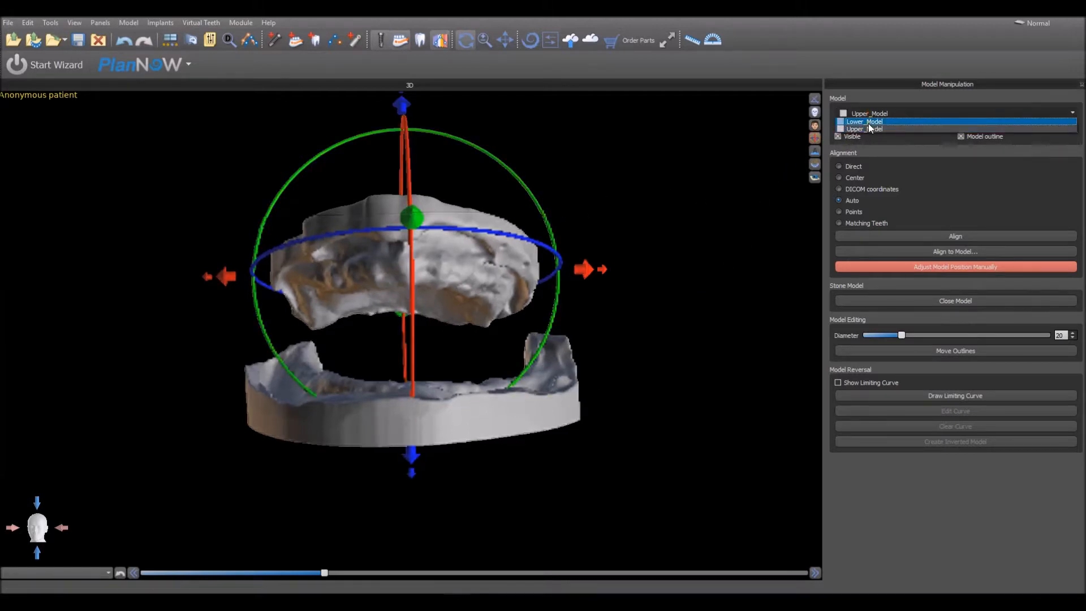
{"action": "left_click", "coordinate": [868, 123]}
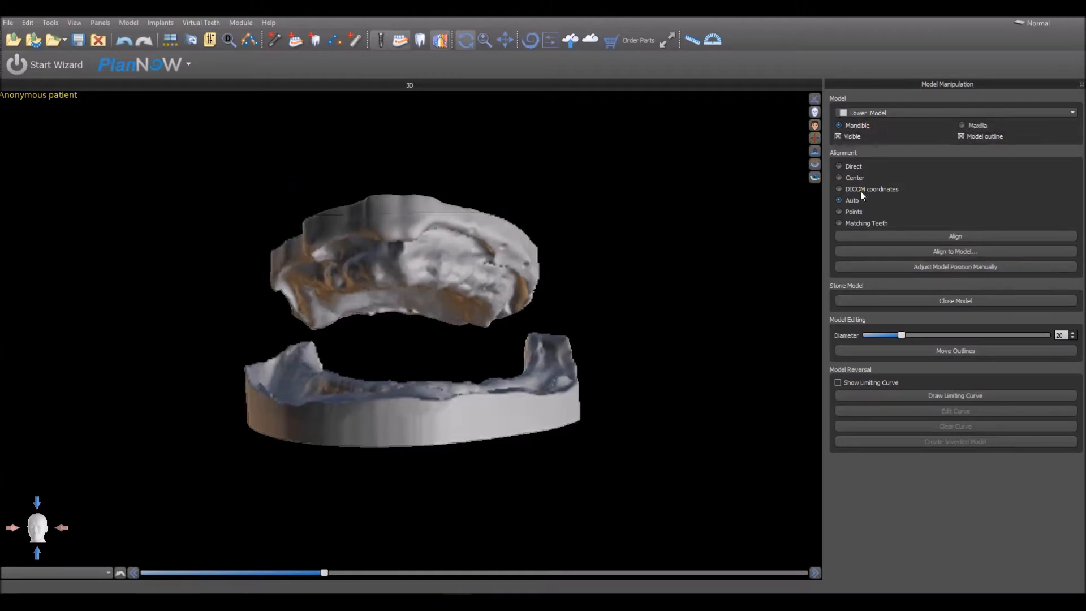
{"action": "left_click", "coordinate": [874, 252]}
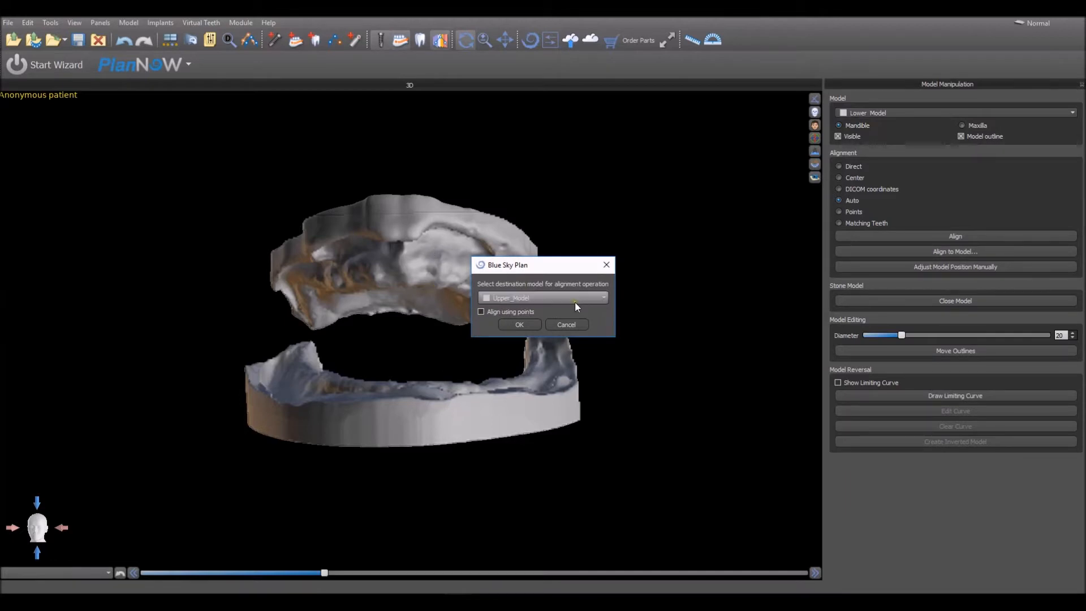
{"action": "left_click", "coordinate": [537, 298]}
{"action": "left_click", "coordinate": [519, 324]}
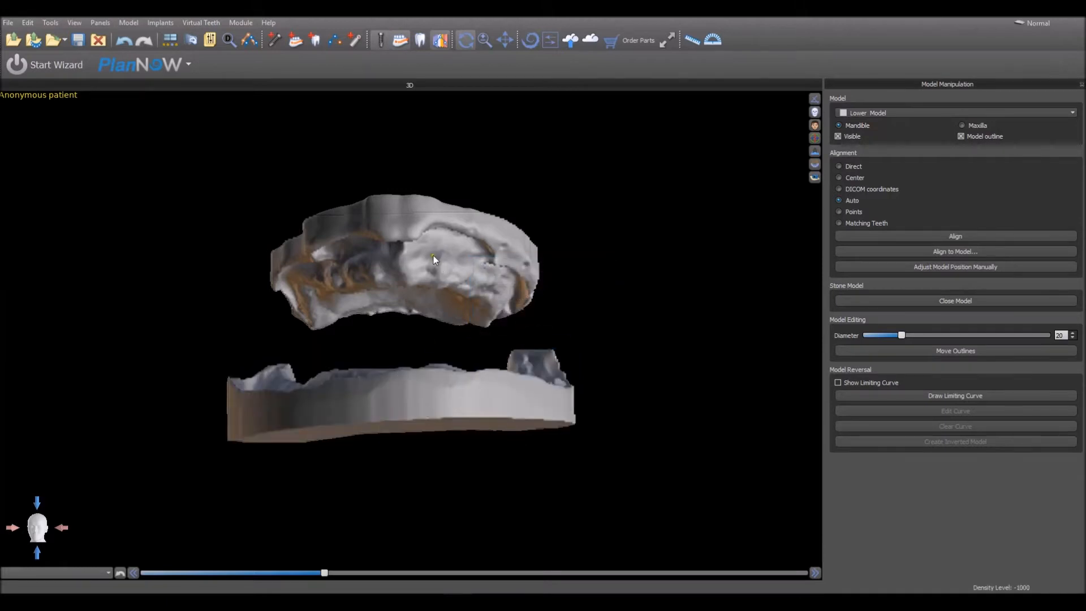
- Switch to the Denture module, dismiss its testing notice and start adding new teeth
{"action": "left_click_drag", "start_coordinate": [420, 357], "coordinate": [371, 408]}
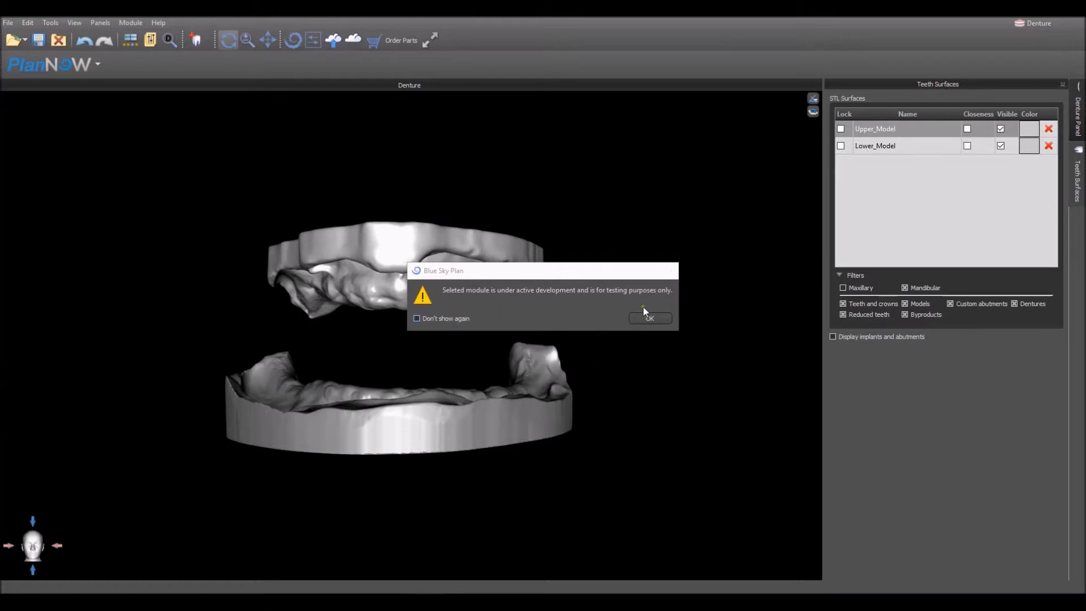
{"action": "left_click", "coordinate": [667, 318]}
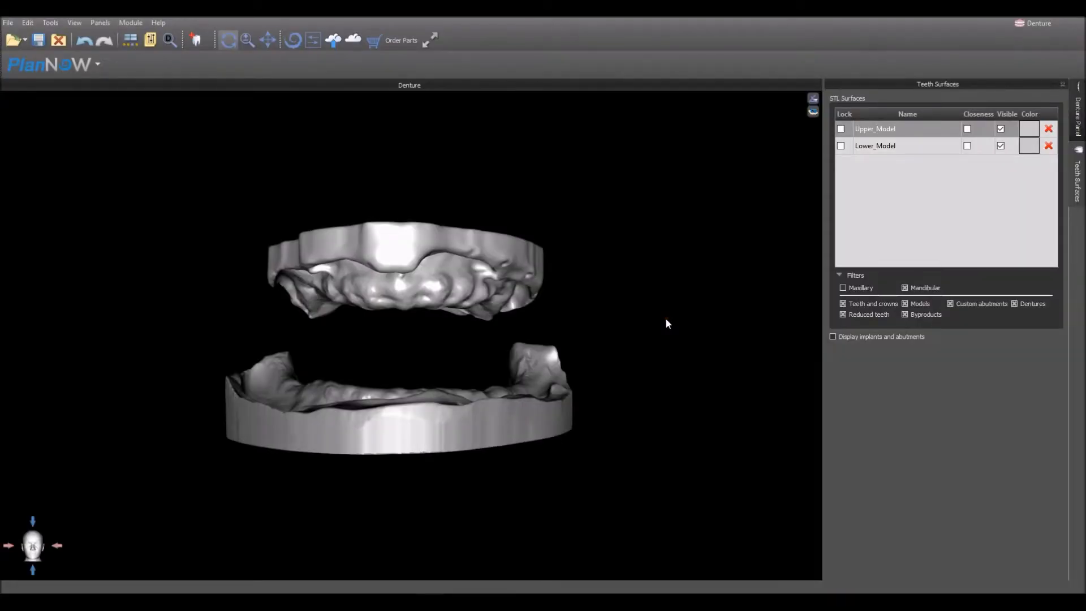
{"action": "left_click", "coordinate": [195, 40]}
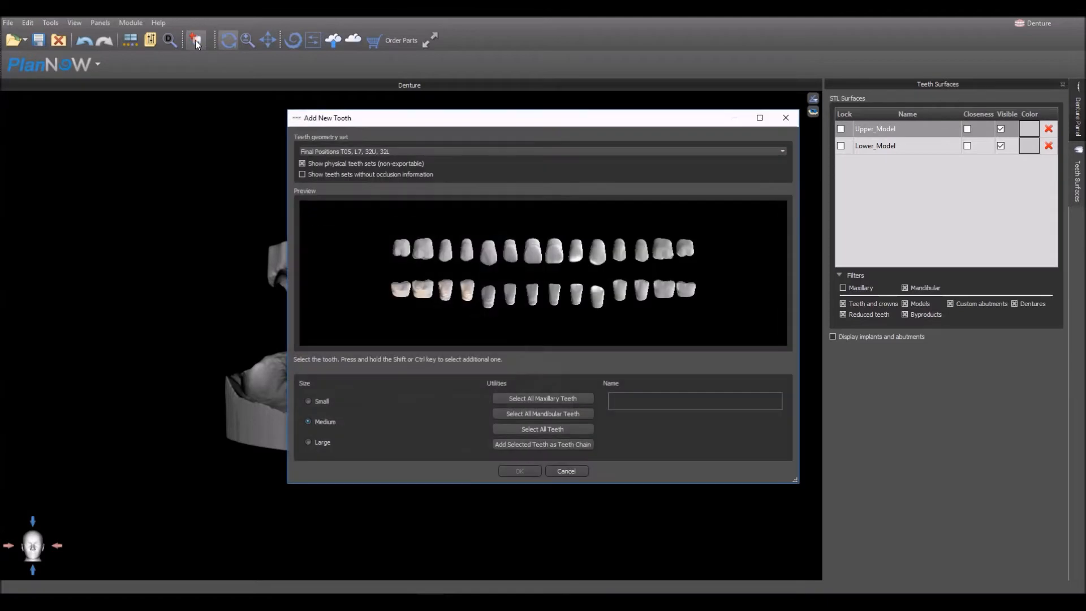
- Examine the available teeth geometry sets with the non-exportable physical sets option turned off and back on
{"action": "left_click", "coordinate": [376, 151]}
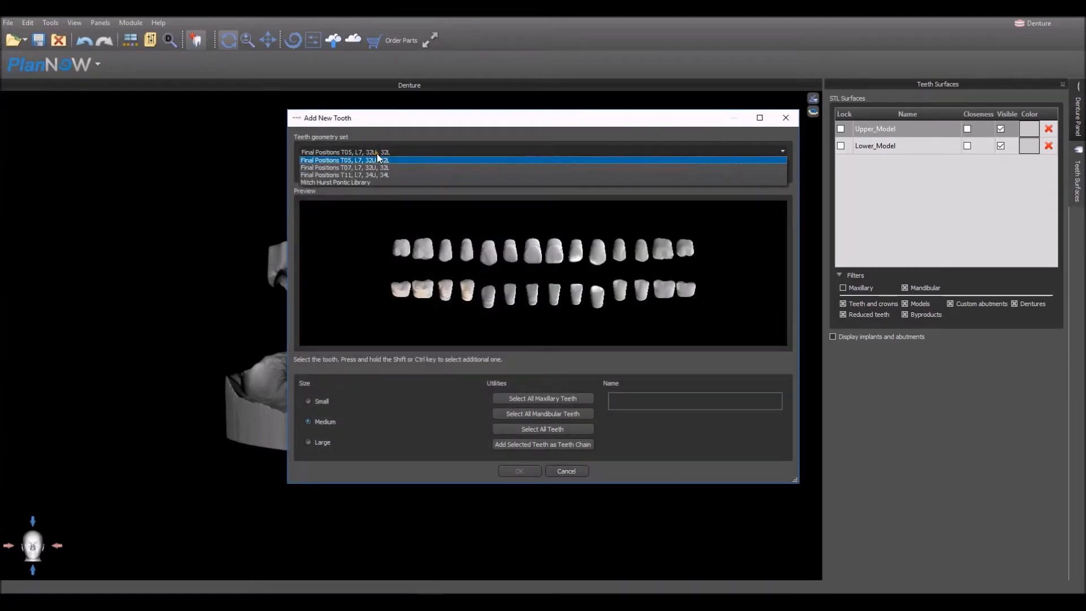
{"action": "left_click", "coordinate": [376, 154]}
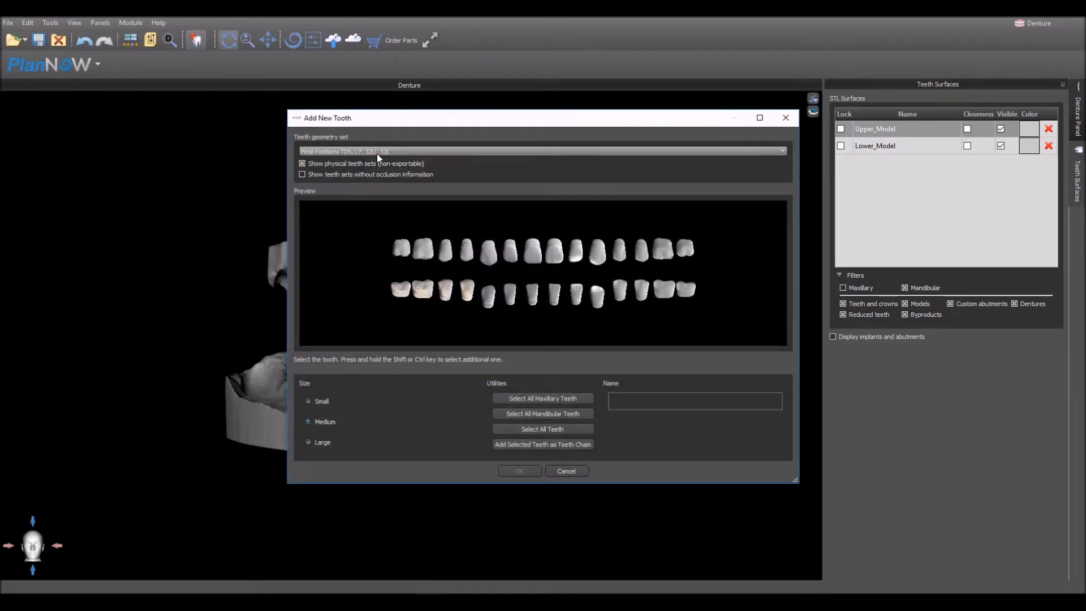
{"action": "left_click", "coordinate": [319, 164]}
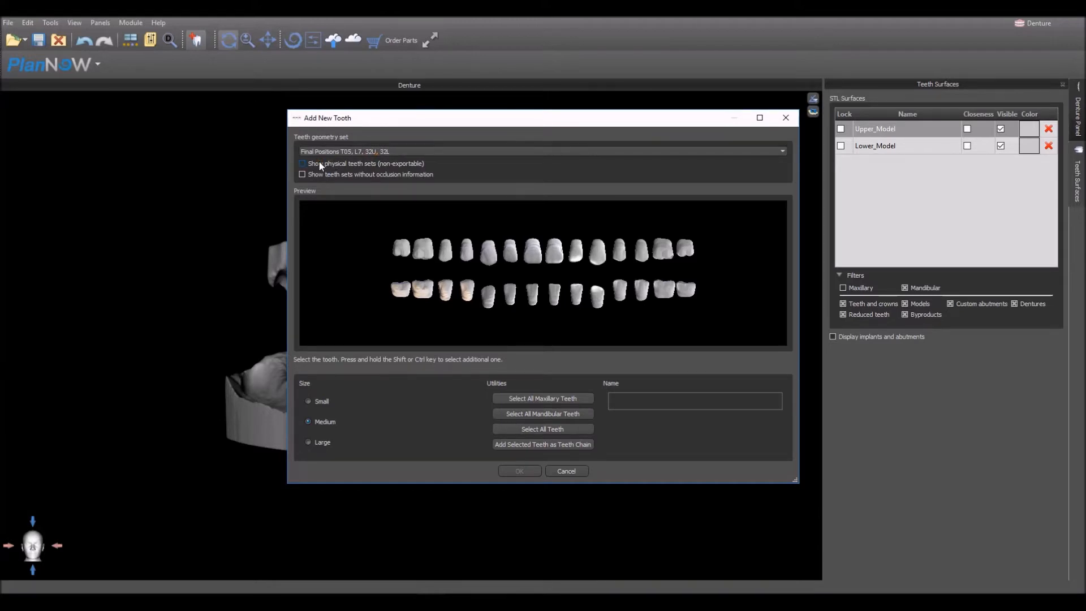
{"action": "left_click", "coordinate": [378, 152]}
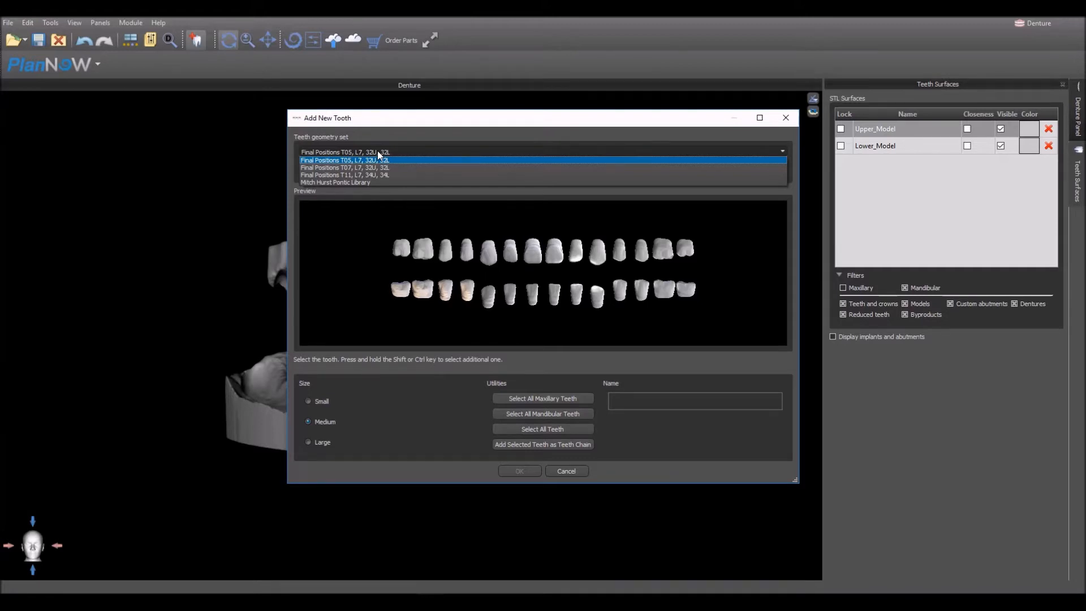
{"action": "left_click", "coordinate": [378, 150]}
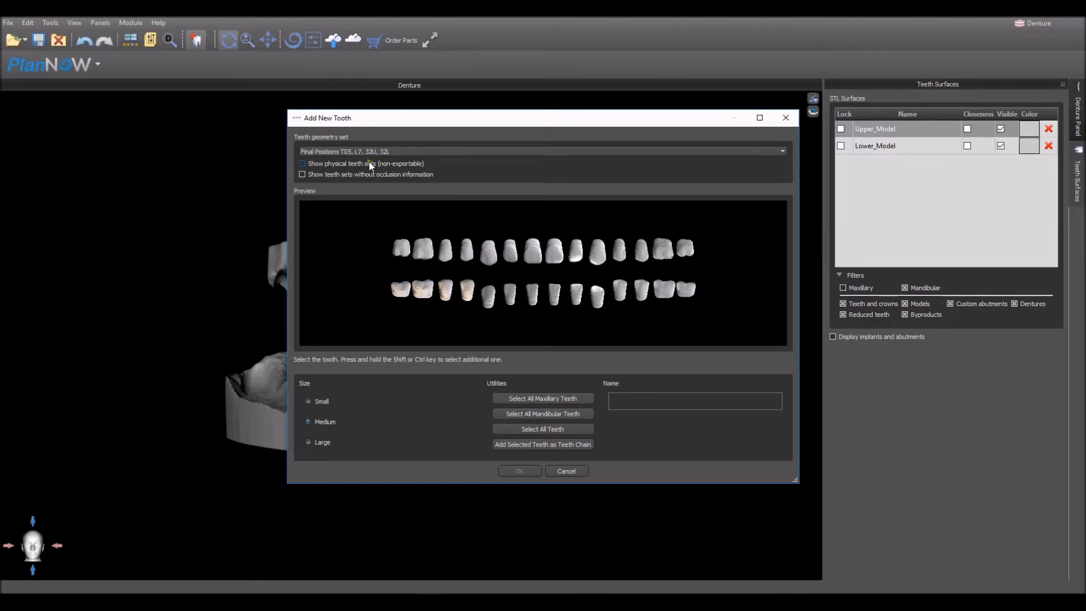
{"action": "left_click", "coordinate": [324, 166]}
{"action": "left_click", "coordinate": [341, 153]}
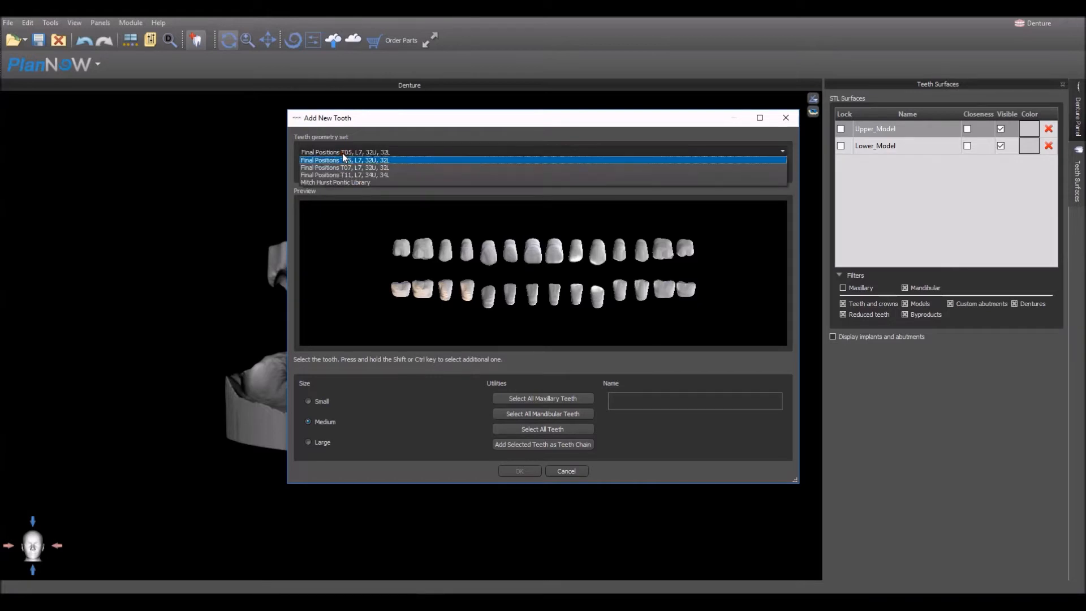
{"action": "left_click", "coordinate": [342, 154]}
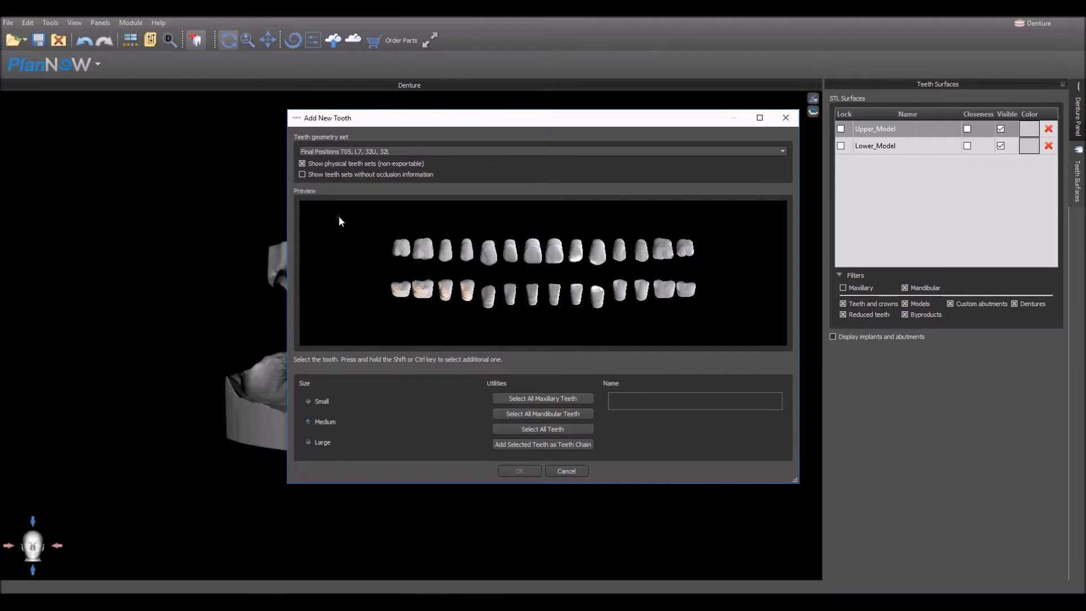
- Add all medium teeth of the Final Positions T05, L7, 32U, 32L set as a teeth chain at the upper model's front ridge
{"action": "left_click", "coordinate": [576, 429]}
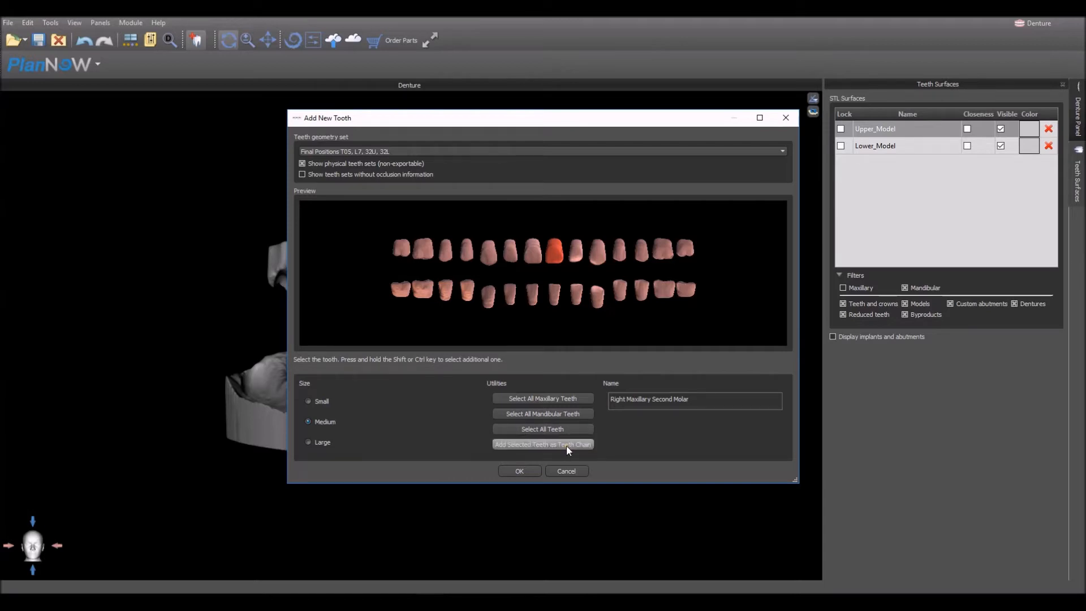
{"action": "left_click", "coordinate": [566, 445]}
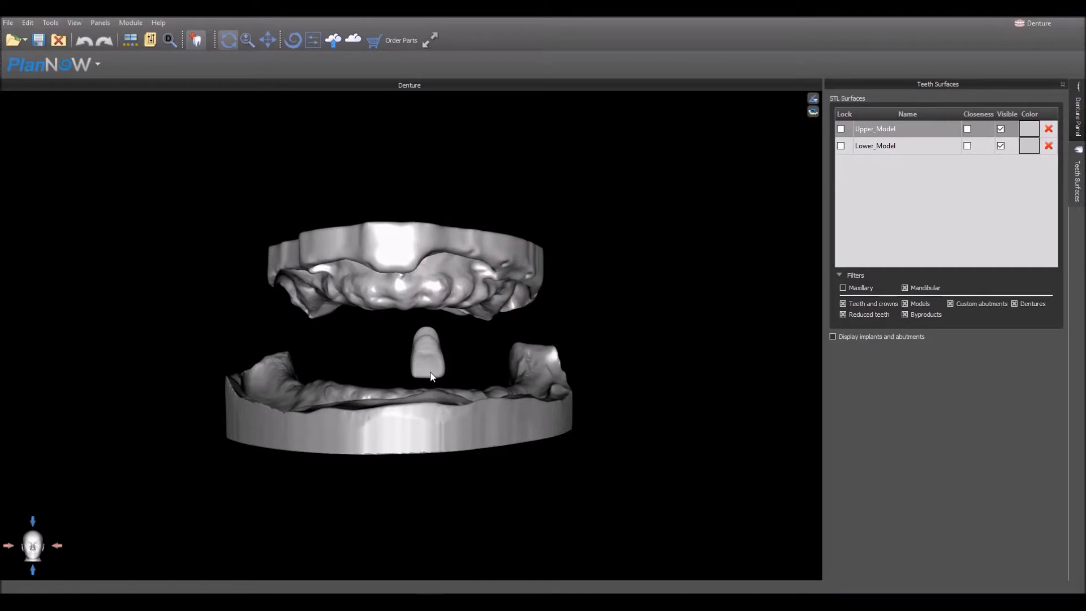
{"action": "left_click_drag", "start_coordinate": [430, 377], "coordinate": [429, 310]}
{"action": "left_click", "coordinate": [428, 307]}
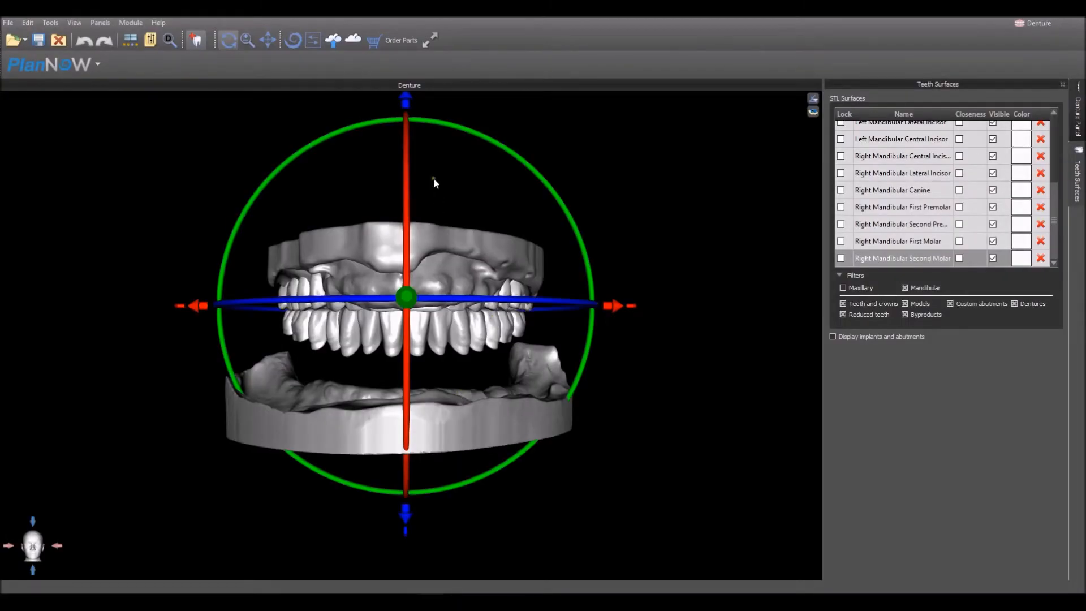
- Tilt the teeth chain slightly and lower it to sit between the upper and lower models
{"action": "left_click_drag", "start_coordinate": [408, 112], "coordinate": [406, 122]}
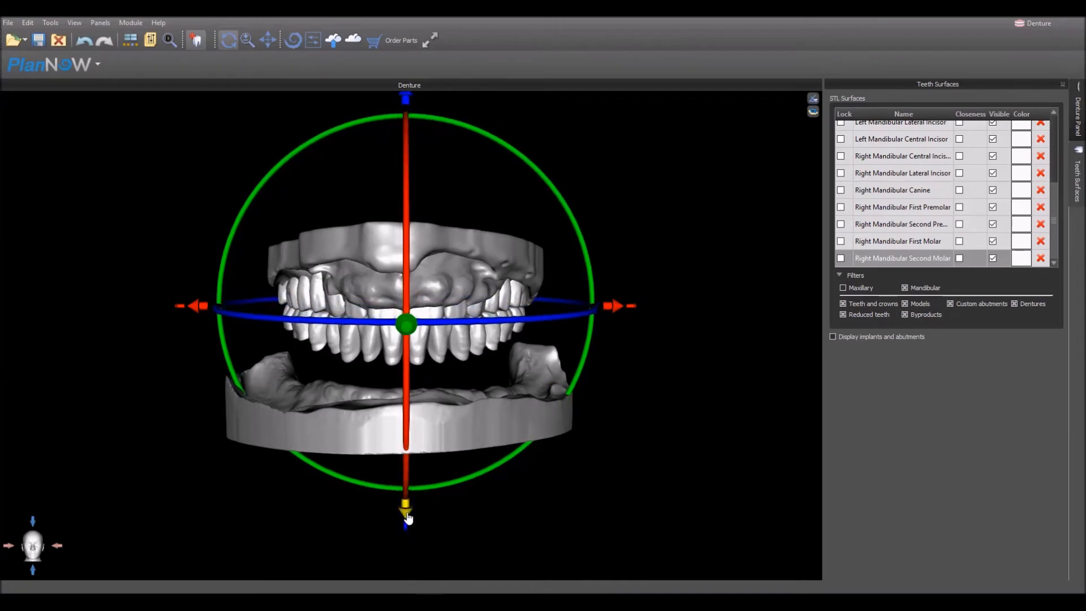
{"action": "left_click_drag", "start_coordinate": [407, 514], "coordinate": [408, 550]}
{"action": "left_click_drag", "start_coordinate": [58, 364], "coordinate": [407, 361]}
{"action": "left_click_drag", "start_coordinate": [589, 341], "coordinate": [608, 348]}
{"action": "left_click_drag", "start_coordinate": [666, 435], "coordinate": [457, 417]}
{"action": "left_click_drag", "start_coordinate": [662, 271], "coordinate": [551, 249]}
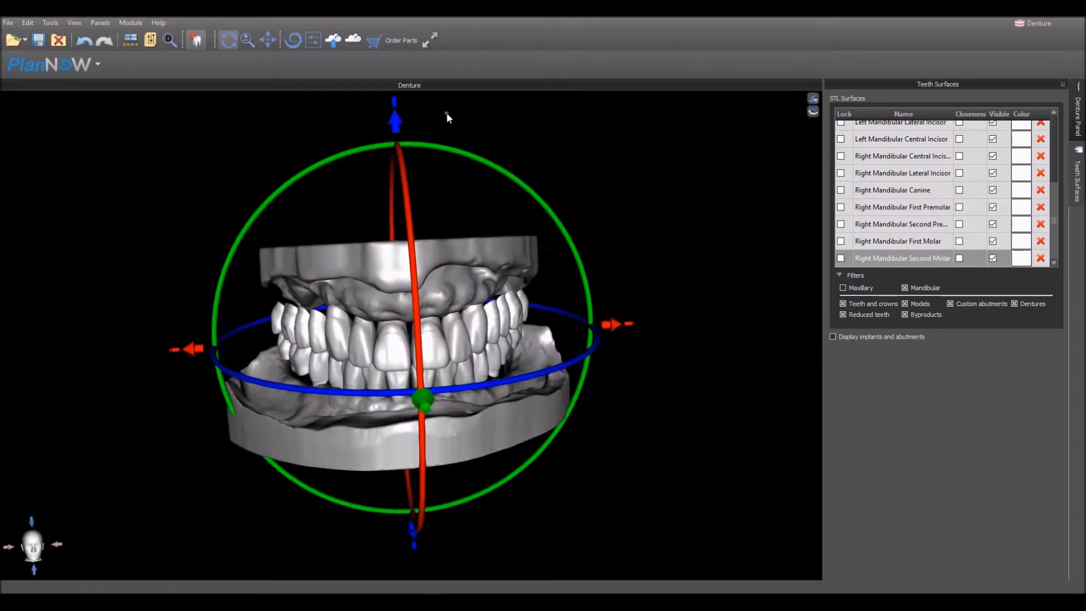
{"action": "left_click_drag", "start_coordinate": [392, 130], "coordinate": [391, 128]}
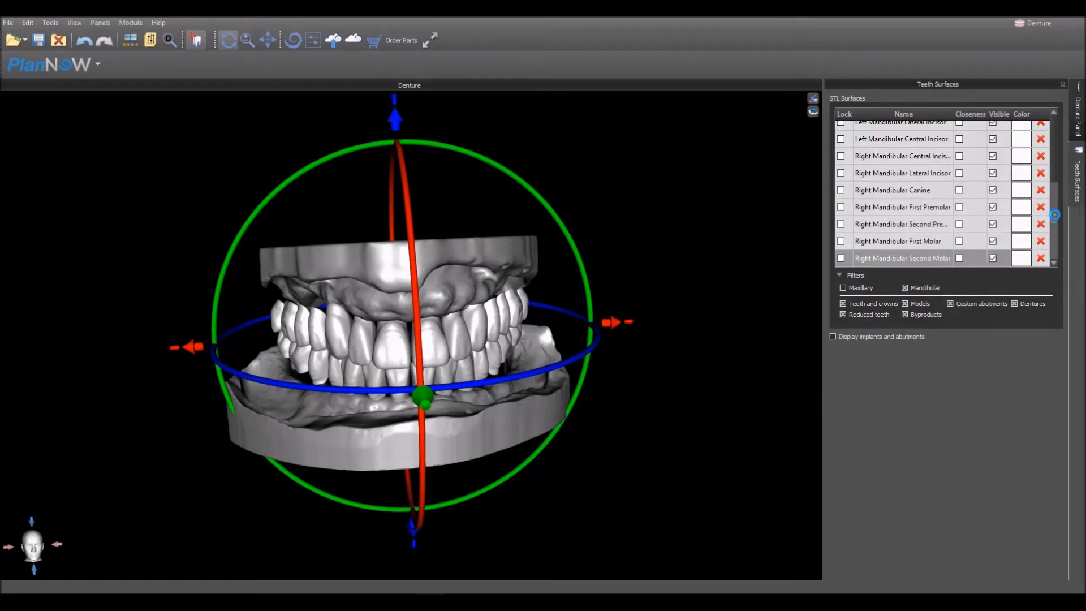
- Include the maxillary surfaces in the STL surfaces list
{"action": "mouse_move", "coordinate": [1055, 217]}
{"action": "left_mouse_down"}
{"action": "mouse_move", "coordinate": [1057, 146]}
{"action": "mouse_move", "coordinate": [1057, 220]}
{"action": "left_mouse_up"}
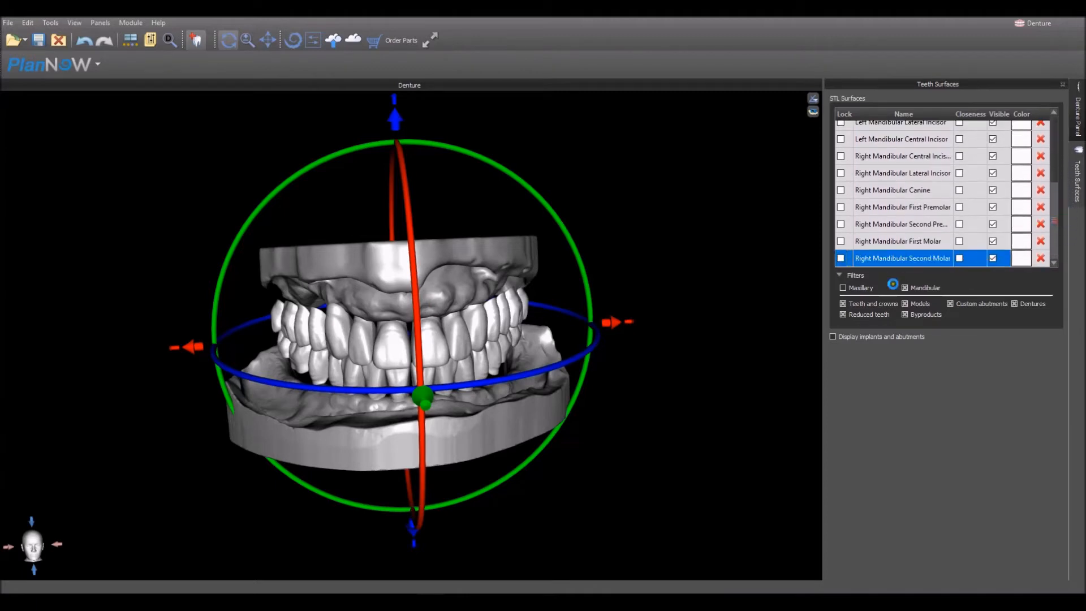
{"action": "left_click", "coordinate": [843, 287]}
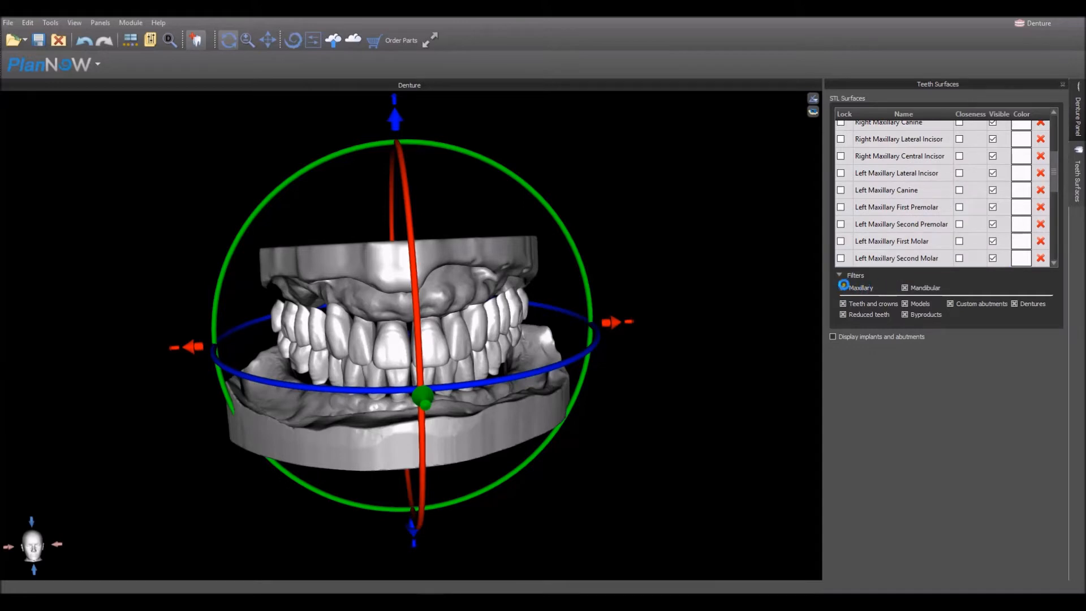
- Filter the STL surfaces list down to only the mandibular teeth and crowns
{"action": "left_click", "coordinate": [905, 288]}
{"action": "left_click", "coordinate": [906, 288]}
{"action": "left_click", "coordinate": [844, 288]}
{"action": "left_click", "coordinate": [923, 304]}
{"action": "left_click", "coordinate": [956, 304]}
{"action": "left_click", "coordinate": [1016, 304]}
{"action": "left_click", "coordinate": [879, 316]}
{"action": "left_click", "coordinate": [913, 315]}
{"action": "left_click", "coordinate": [844, 288]}
{"action": "left_click", "coordinate": [843, 287]}
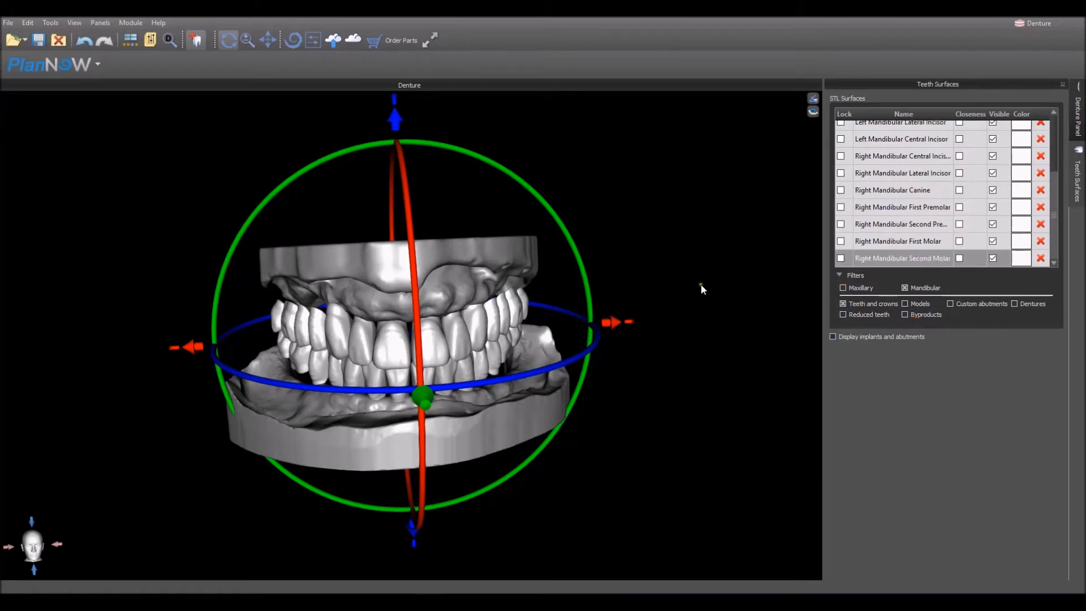
- Hide all listed mandibular teeth and show them again to compare the arches
{"action": "left_click", "coordinate": [1000, 115]}
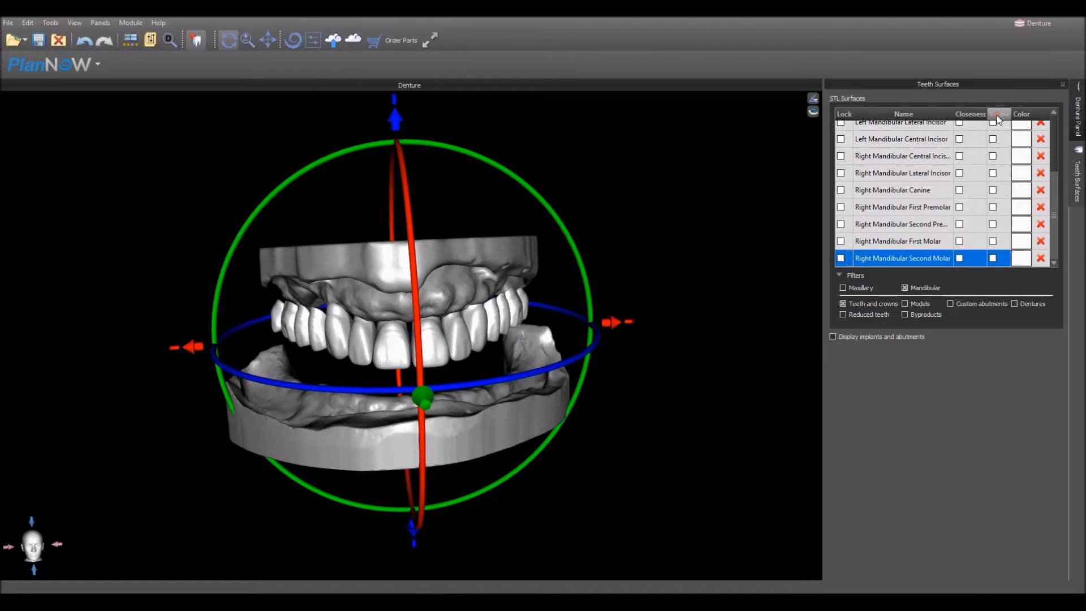
{"action": "left_click", "coordinate": [999, 115]}
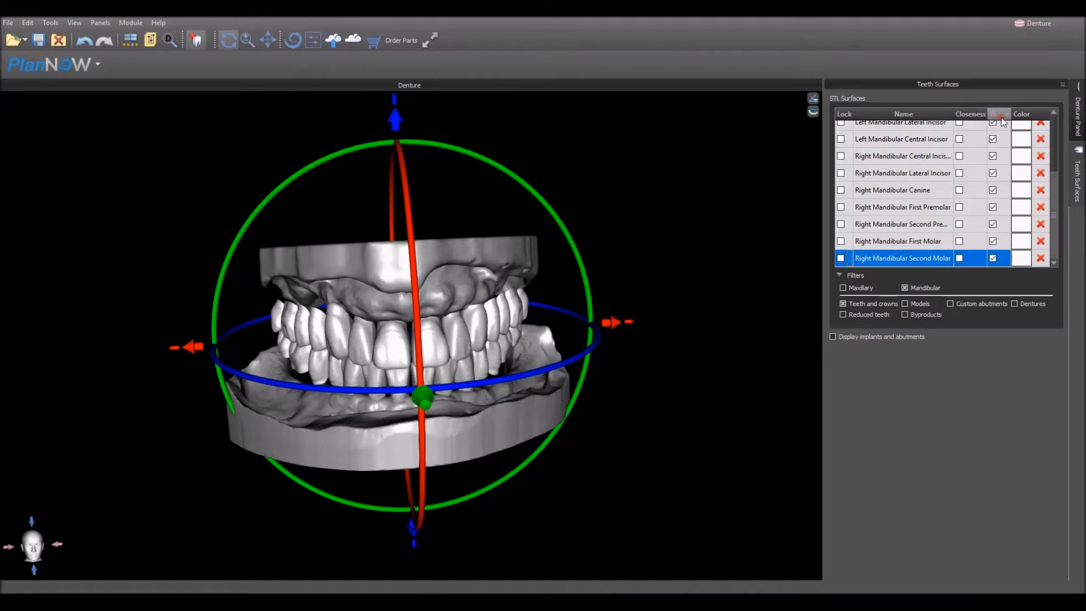
{"action": "left_click", "coordinate": [1001, 115]}
{"action": "left_click", "coordinate": [1000, 114]}
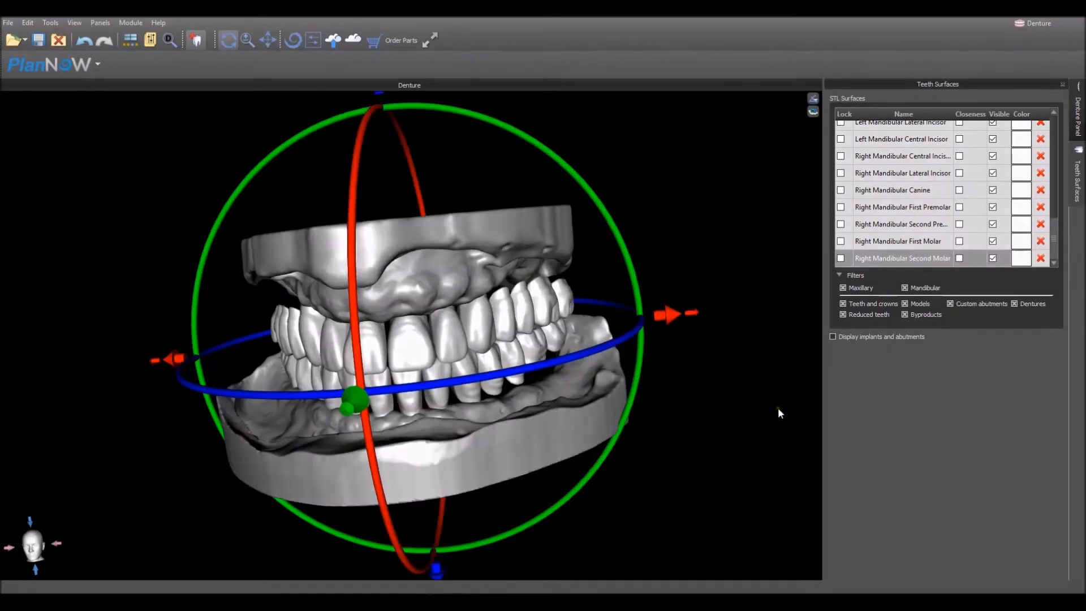
- Try Manipulate Model on a single lower premolar, undo the trial changes, and select an upper first molar for the same manipulation
{"action": "left_click", "coordinate": [1079, 122]}
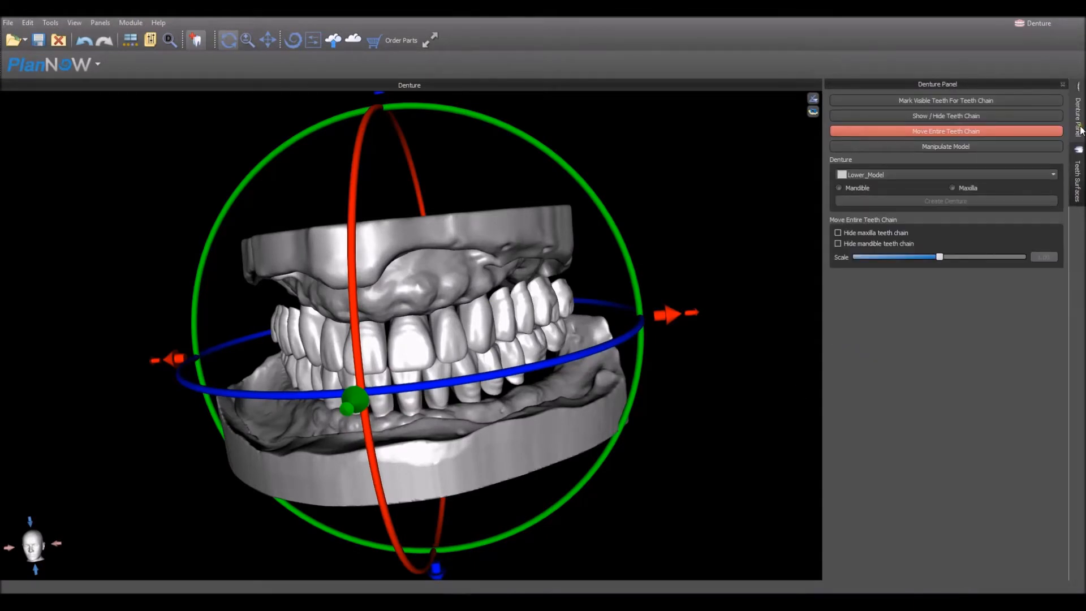
{"action": "left_click_drag", "start_coordinate": [711, 221], "coordinate": [583, 385]}
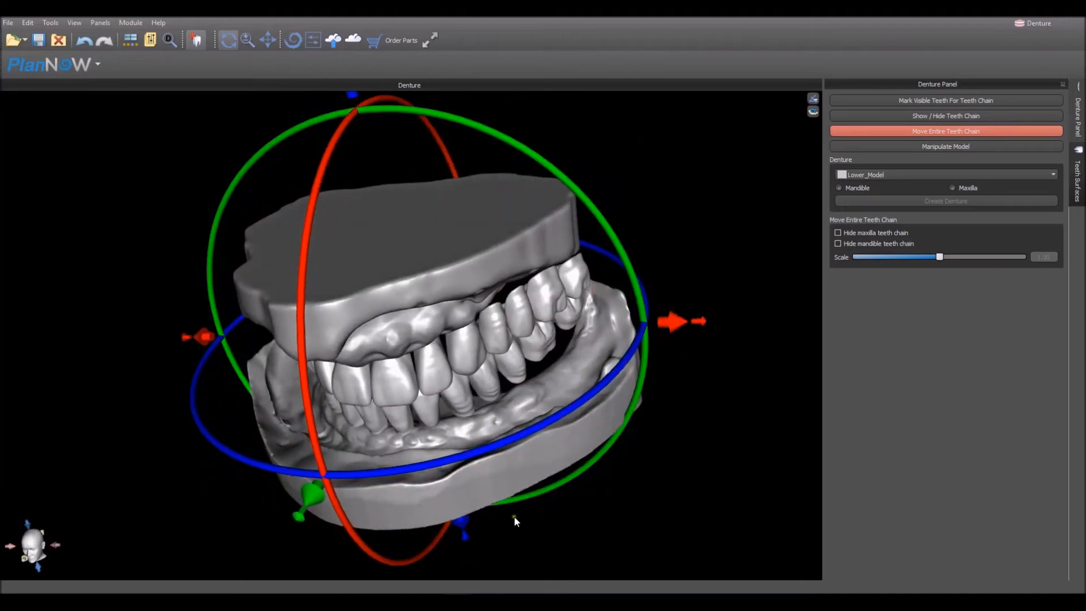
{"action": "left_click_drag", "start_coordinate": [473, 541], "coordinate": [456, 495]}
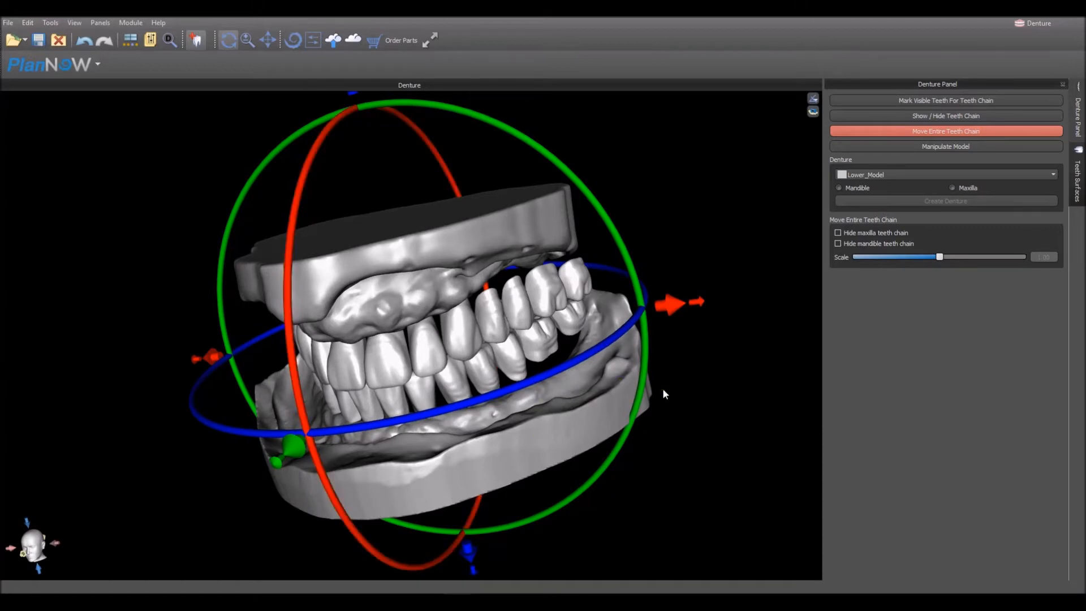
{"action": "left_click_drag", "start_coordinate": [670, 388], "coordinate": [611, 388]}
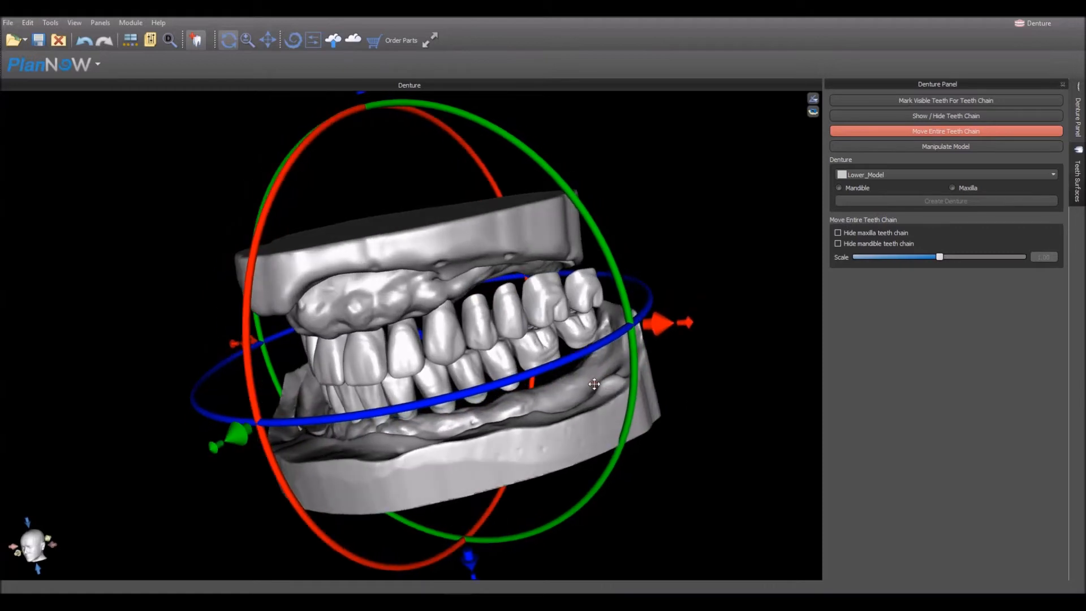
{"action": "left_click", "coordinate": [960, 149]}
{"action": "left_click", "coordinate": [470, 381]}
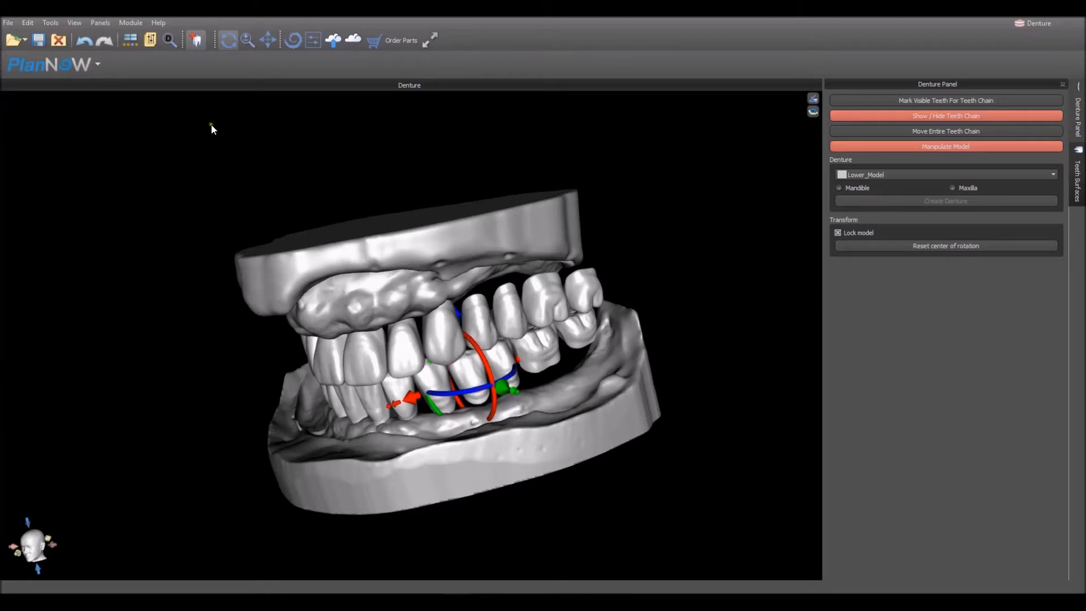
{"action": "left_click", "coordinate": [85, 39]}
{"action": "left_click", "coordinate": [86, 41]}
{"action": "left_click_drag", "start_coordinate": [721, 284], "coordinate": [508, 353]}
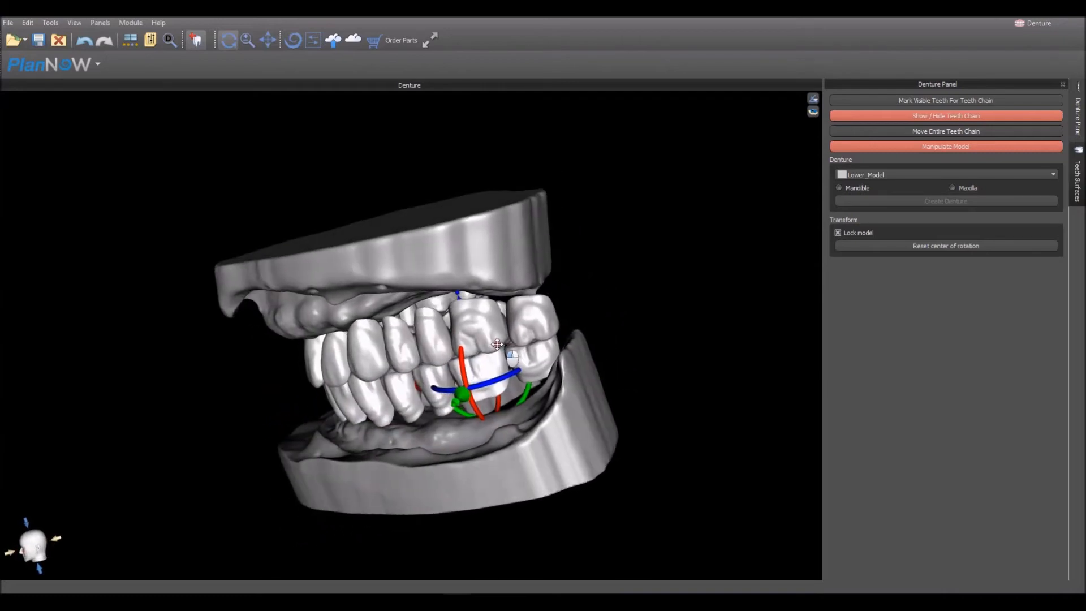
{"action": "left_click", "coordinate": [491, 339]}
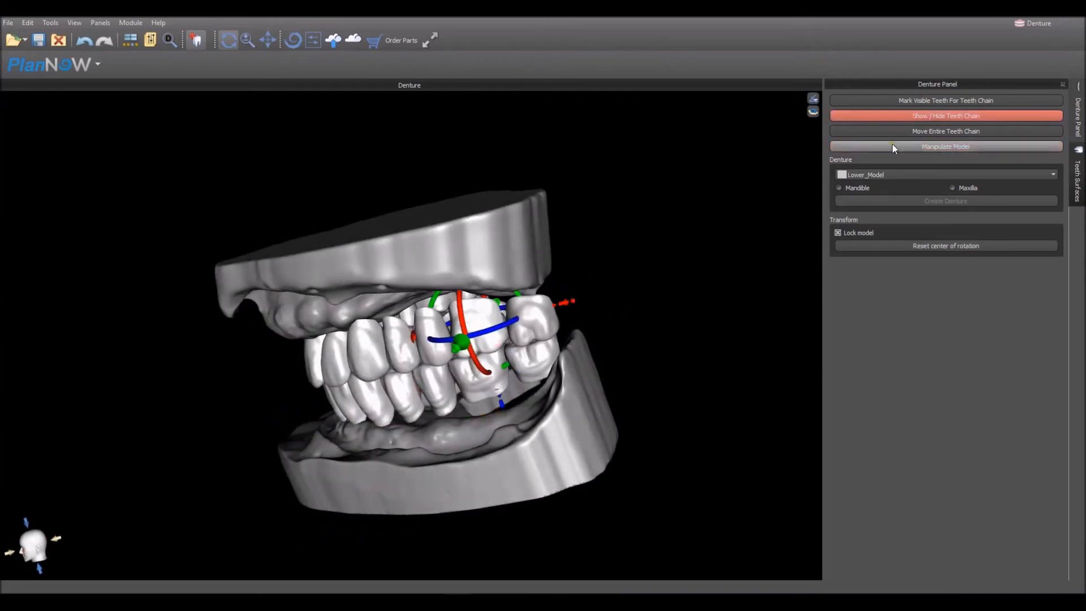
- Show the teeth chain and lock the control points of the four upper and four lower incisors
{"action": "left_click", "coordinate": [905, 117]}
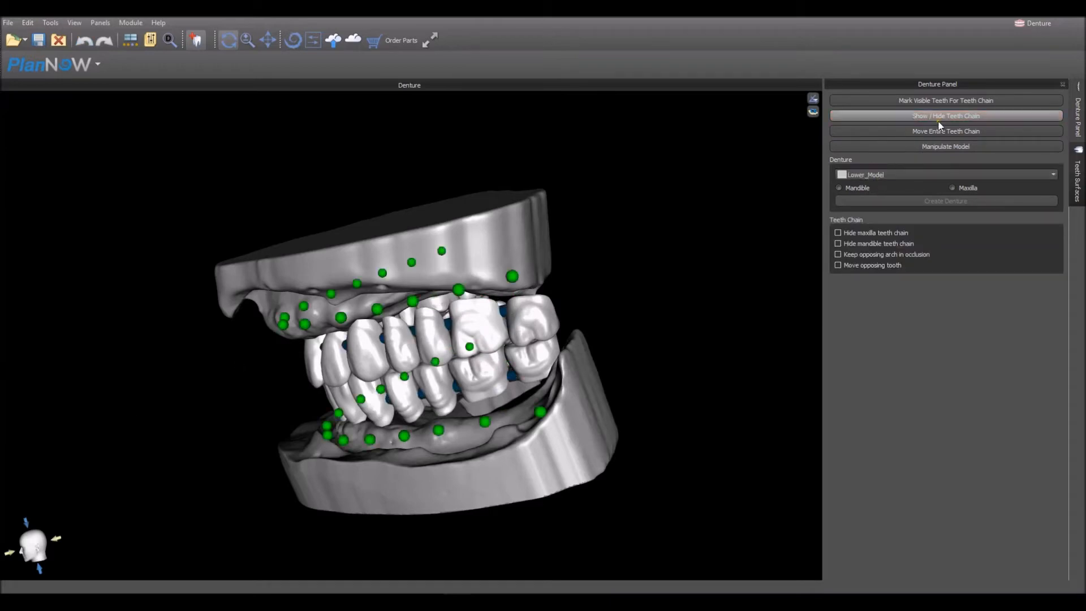
{"action": "left_click_drag", "start_coordinate": [153, 380], "coordinate": [437, 359]}
{"action": "left_click_drag", "start_coordinate": [133, 486], "coordinate": [196, 456]}
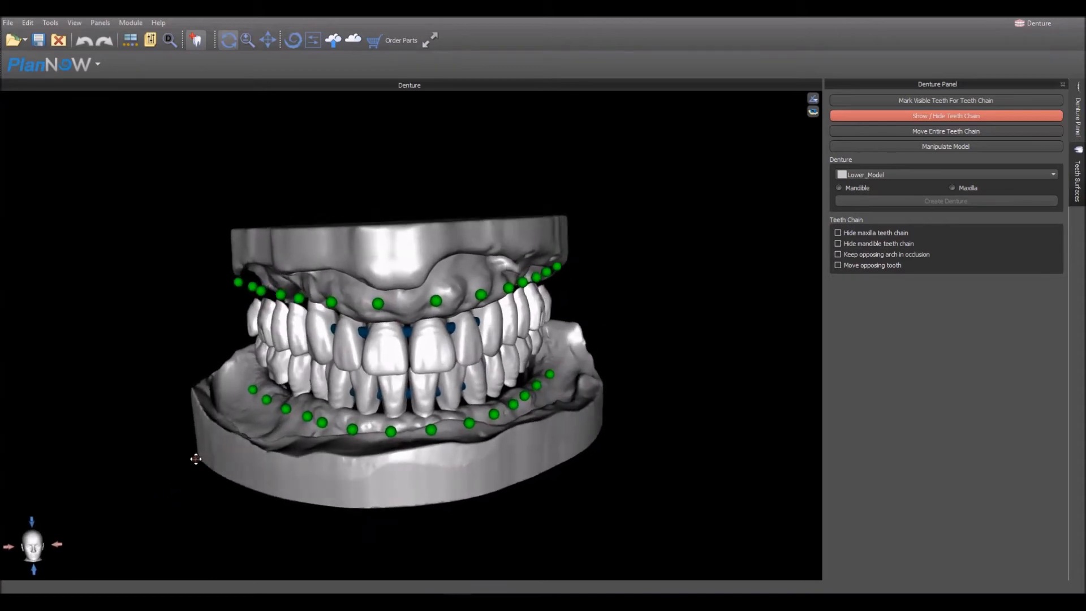
{"action": "left_click", "coordinate": [378, 305]}
{"action": "left_click", "coordinate": [435, 303]}
{"action": "left_click", "coordinate": [431, 431]}
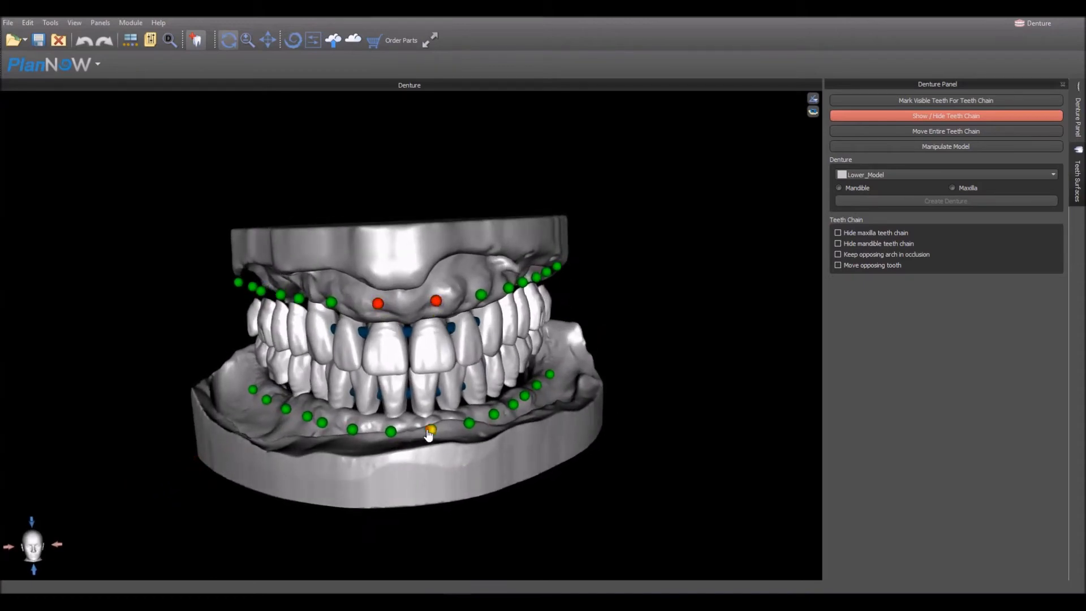
{"action": "left_click", "coordinate": [351, 430]}
{"action": "left_click_drag", "start_coordinate": [273, 470], "coordinate": [365, 452]}
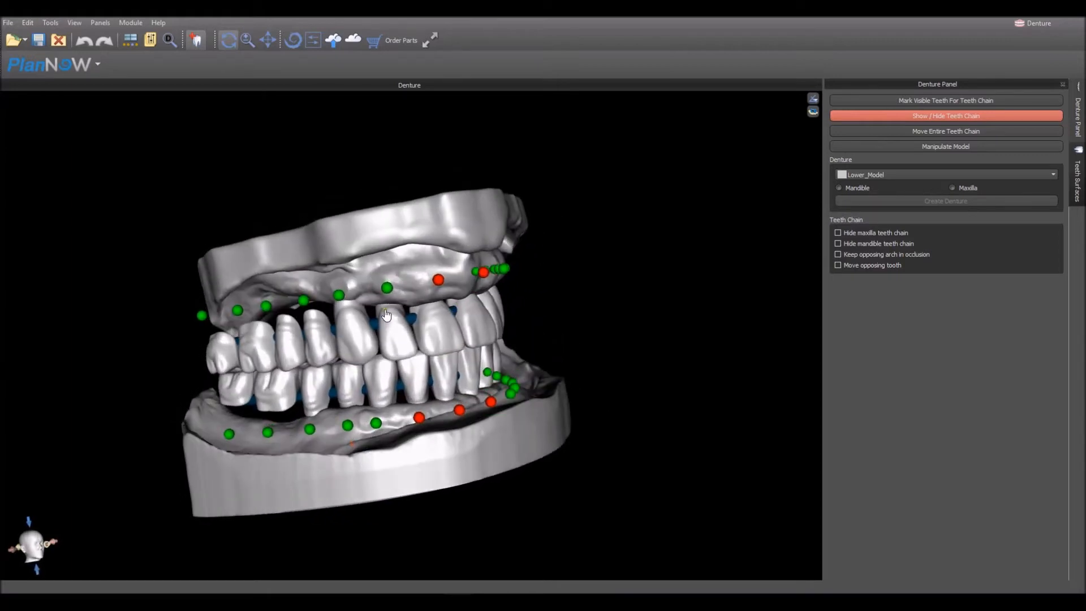
{"action": "left_click", "coordinate": [387, 289]}
{"action": "left_click_drag", "start_coordinate": [630, 340], "coordinate": [476, 466]}
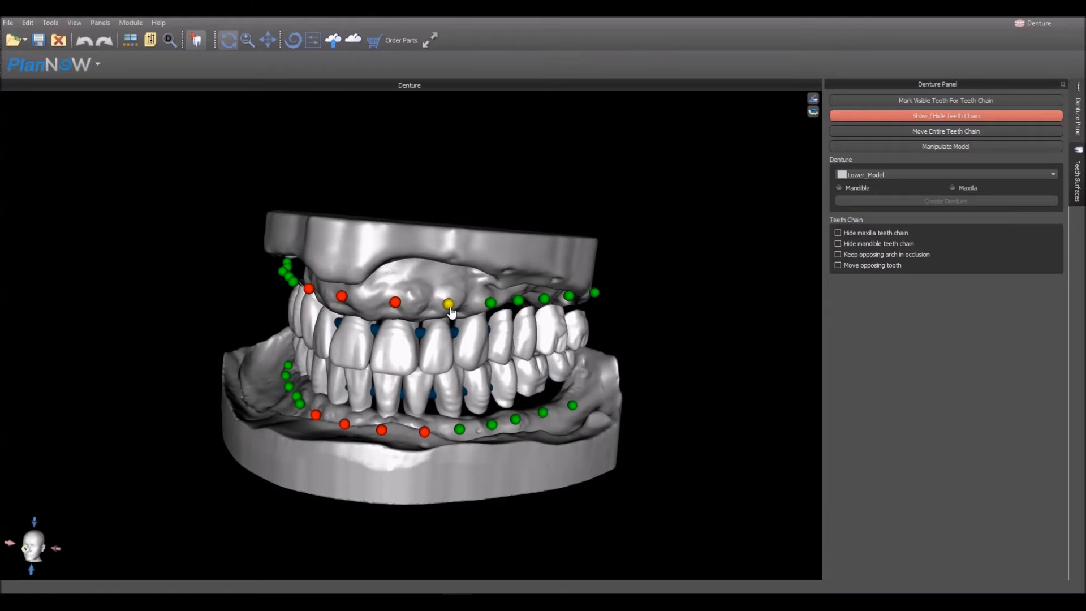
{"action": "left_click_drag", "start_coordinate": [674, 341], "coordinate": [587, 327]}
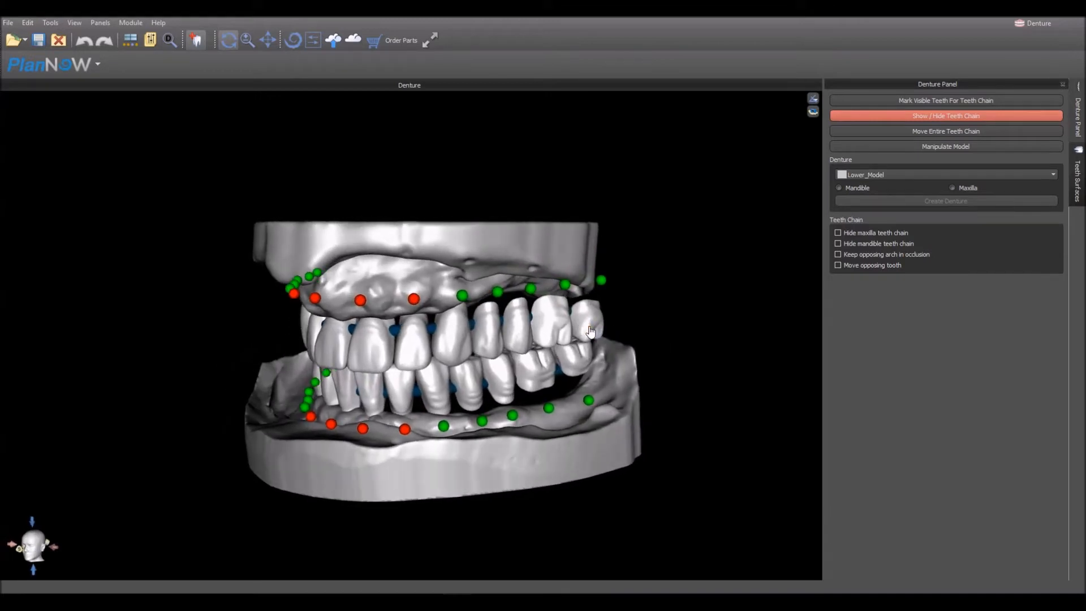
- Try shifting only the patient's left lower posterior teeth toward the ridge, and undo the move
{"action": "left_click", "coordinate": [440, 401]}
{"action": "left_click_drag", "start_coordinate": [440, 399], "coordinate": [478, 400]}
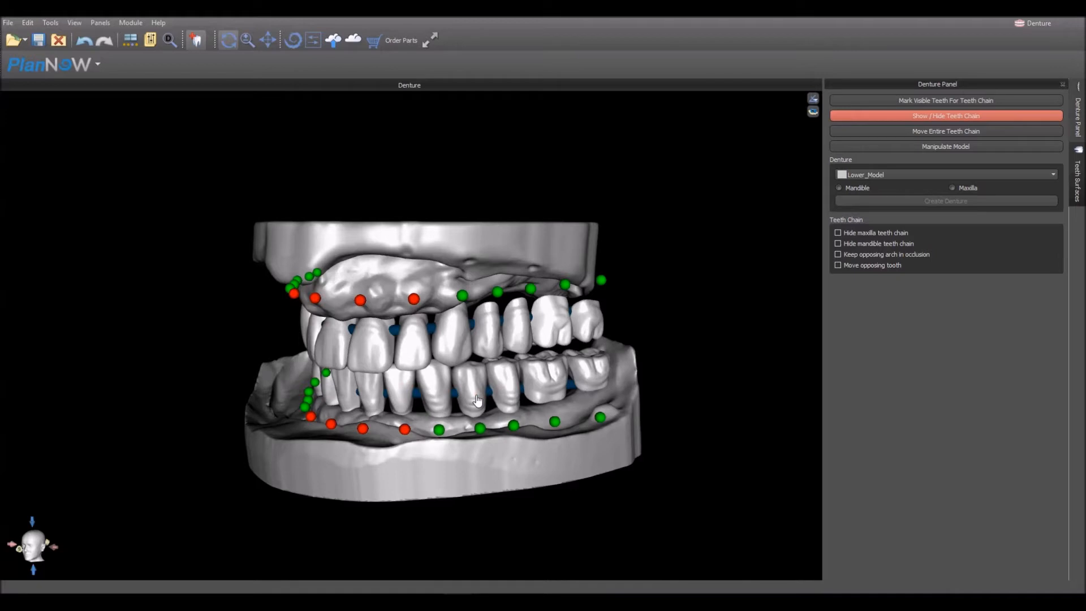
{"action": "left_click", "coordinate": [87, 40]}
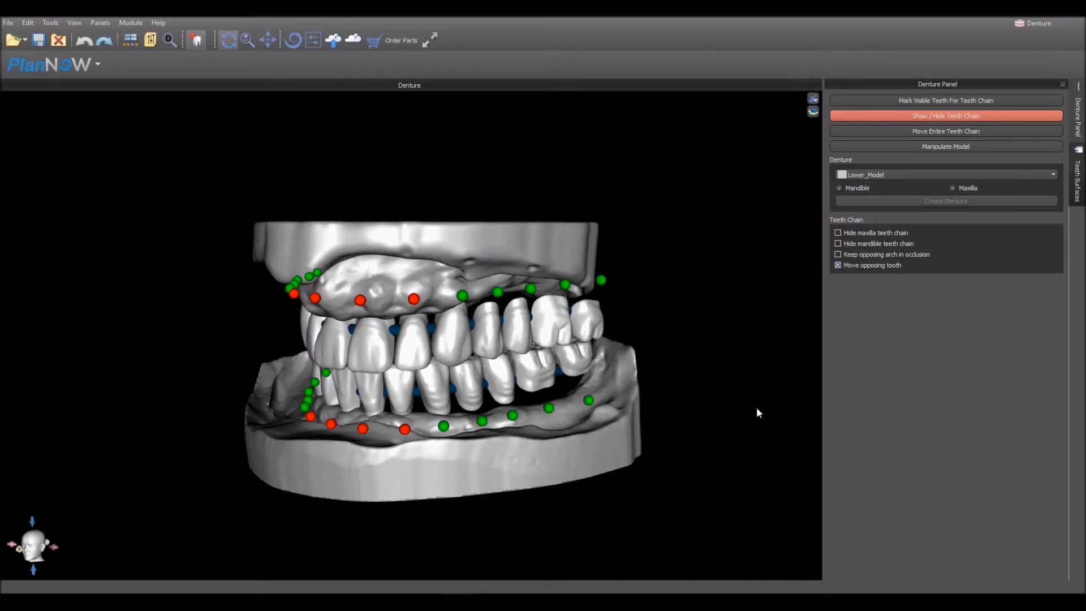
- With Move opposing tooth enabled, shift the patient's left posterior teeth outward over the lower ridge and lock the lower left canine's control point
{"action": "left_click_drag", "start_coordinate": [431, 385], "coordinate": [466, 392]}
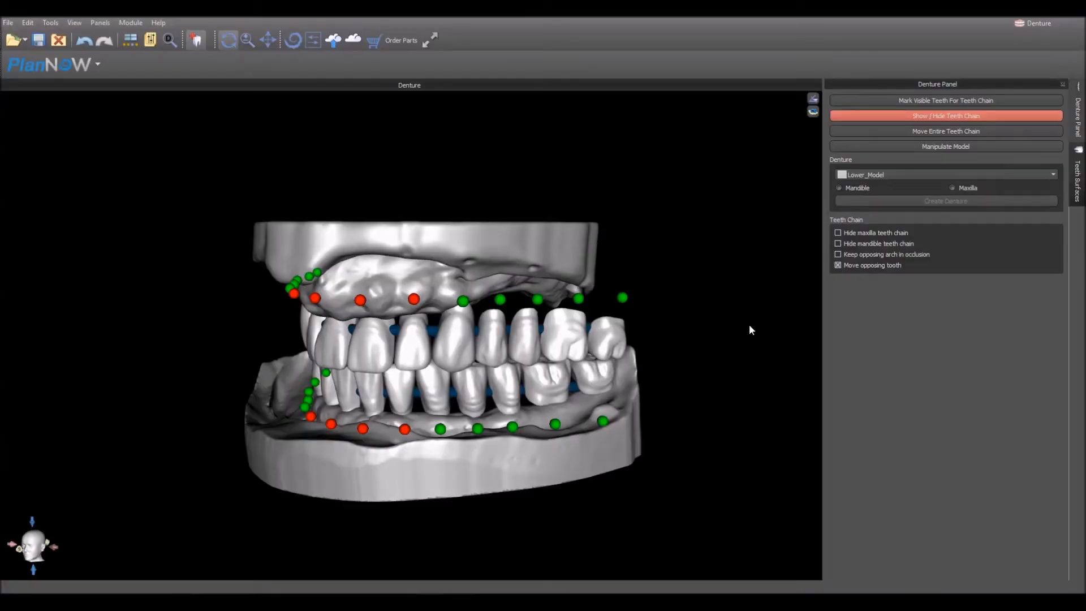
{"action": "mouse_move", "coordinate": [678, 459]}
{"action": "left_mouse_down"}
{"action": "mouse_move", "coordinate": [687, 451]}
{"action": "mouse_move", "coordinate": [672, 443]}
{"action": "left_mouse_up"}
{"action": "left_click_drag", "start_coordinate": [617, 494], "coordinate": [597, 509]}
{"action": "left_click_drag", "start_coordinate": [451, 391], "coordinate": [454, 391]}
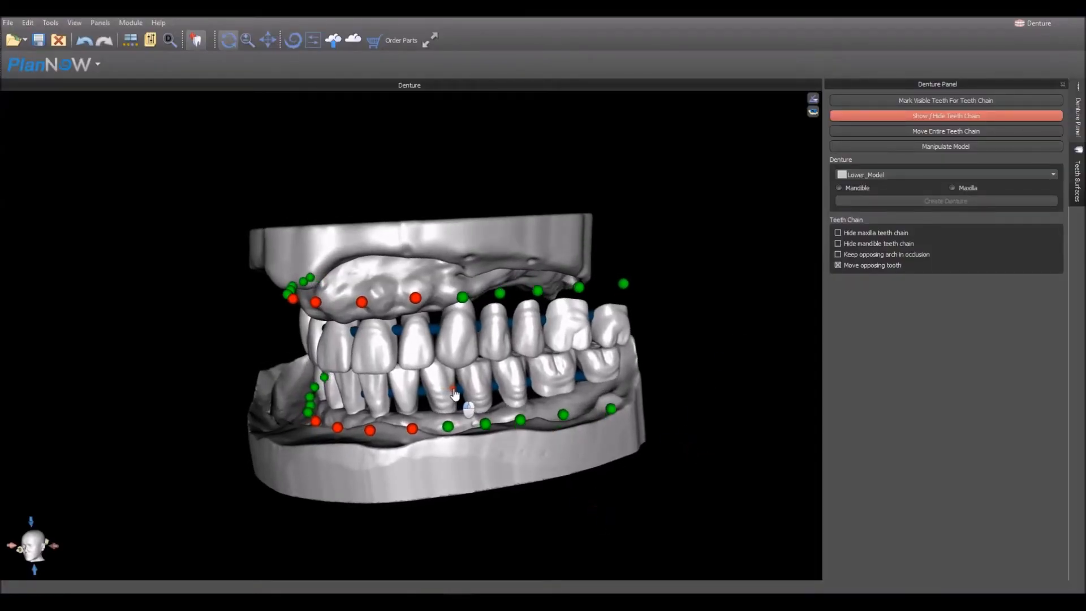
{"action": "left_click", "coordinate": [447, 425]}
- Adjust the patient's lower left premolars along the ridge together with their opposing teeth
{"action": "left_click_drag", "start_coordinate": [493, 412], "coordinate": [496, 408]}
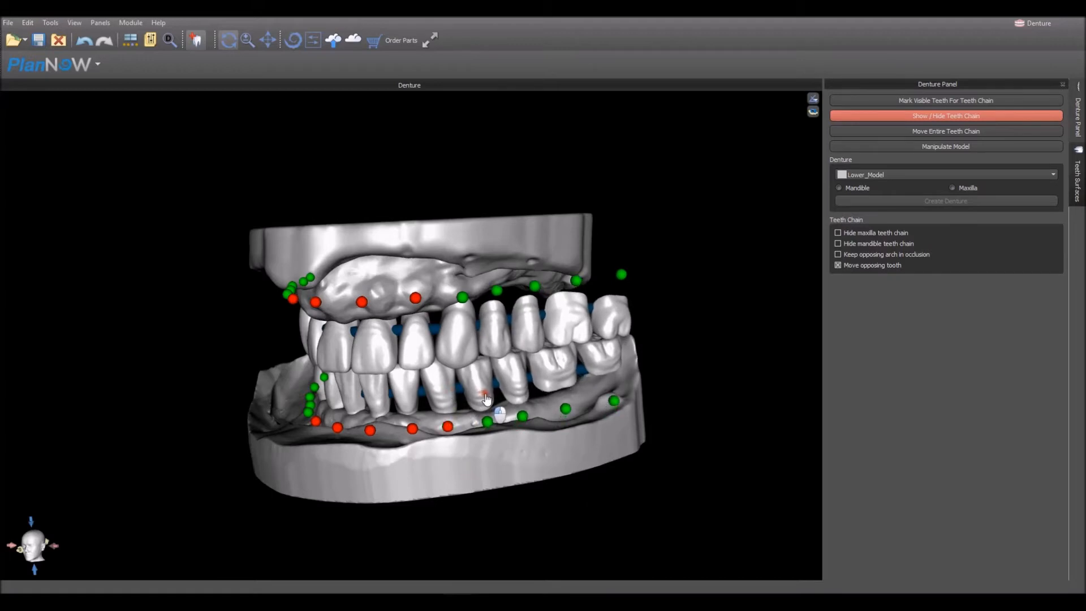
{"action": "left_click_drag", "start_coordinate": [641, 388], "coordinate": [586, 406]}
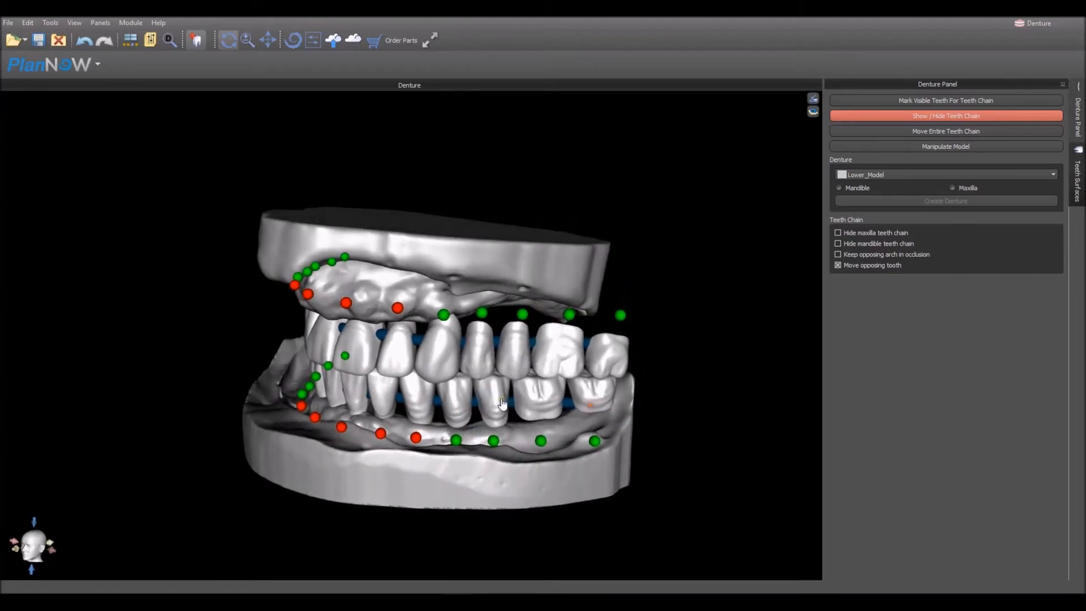
{"action": "left_click_drag", "start_coordinate": [505, 406], "coordinate": [522, 403]}
- Shift the patient's right posterior teeth outward over the lower ridge, locking the lower right canine and first premolar
{"action": "left_click_drag", "start_coordinate": [737, 388], "coordinate": [408, 462]}
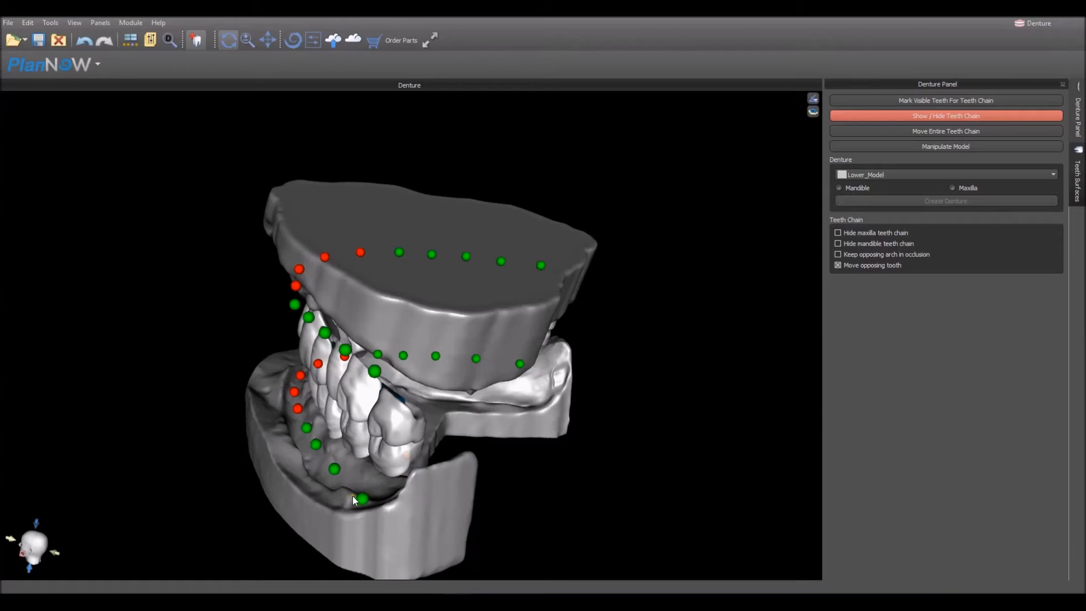
{"action": "left_click_drag", "start_coordinate": [291, 535], "coordinate": [462, 489]}
{"action": "left_click_drag", "start_coordinate": [285, 508], "coordinate": [340, 501]}
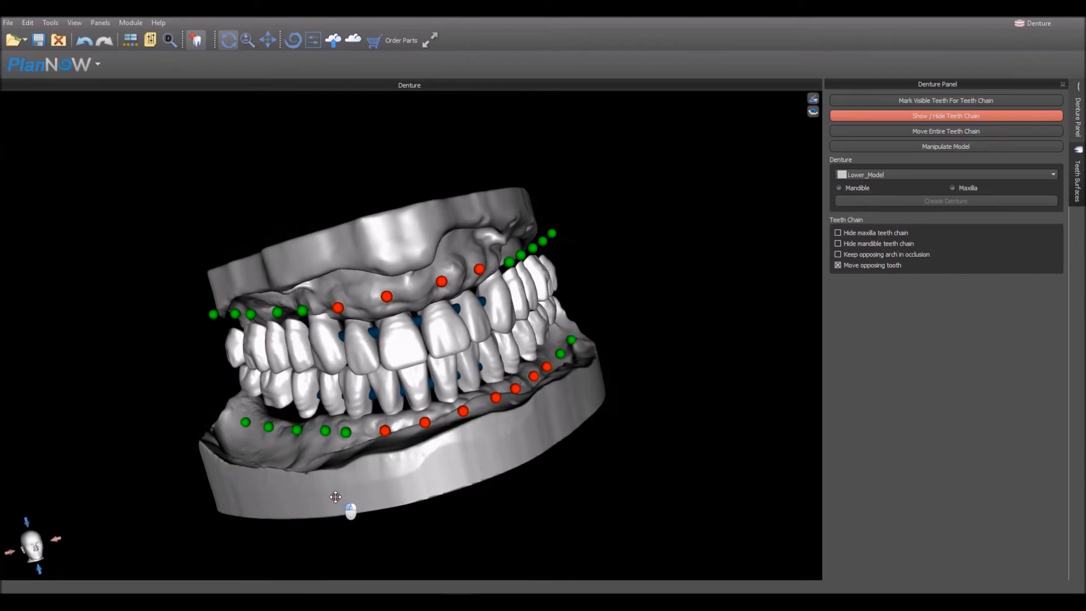
{"action": "left_click_drag", "start_coordinate": [353, 408], "coordinate": [328, 409]}
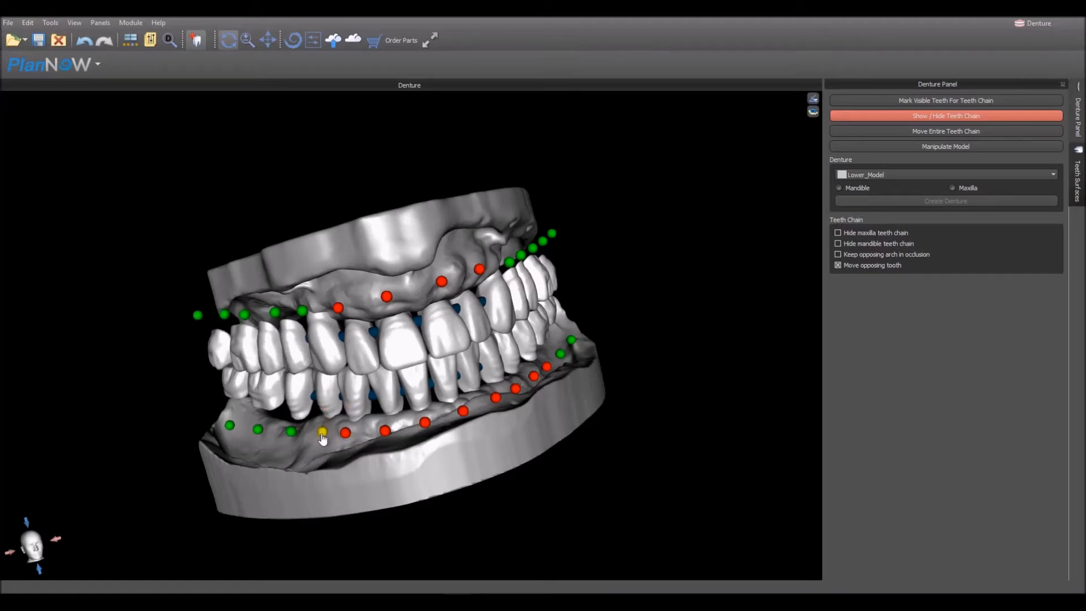
{"action": "left_click_drag", "start_coordinate": [239, 498], "coordinate": [404, 460]}
{"action": "left_click_drag", "start_coordinate": [556, 502], "coordinate": [496, 504]}
{"action": "left_click_drag", "start_coordinate": [708, 359], "coordinate": [580, 404]}
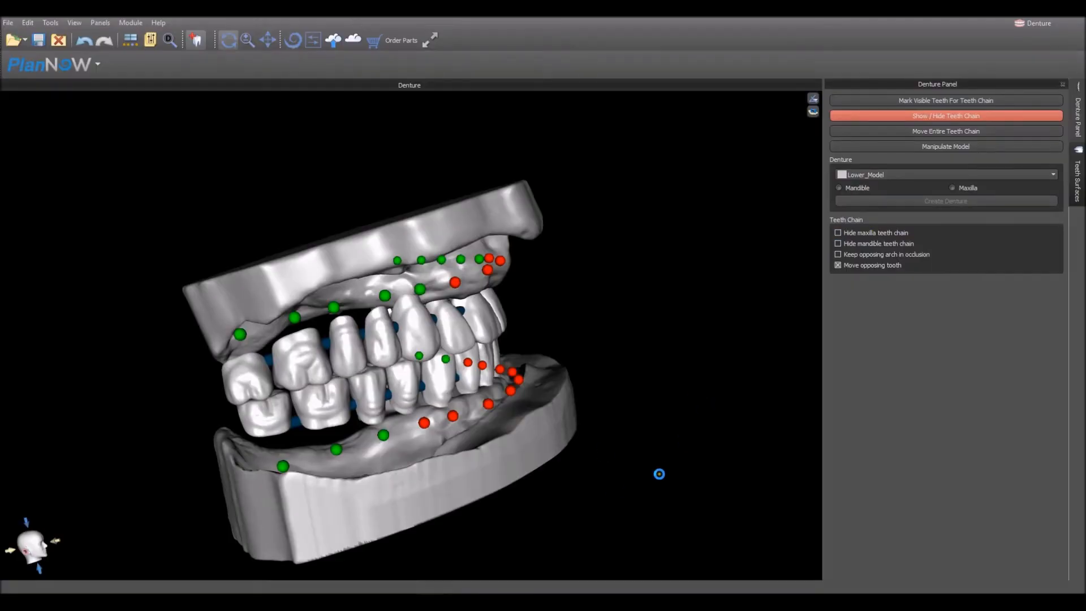
{"action": "left_click_drag", "start_coordinate": [659, 474], "coordinate": [587, 493]}
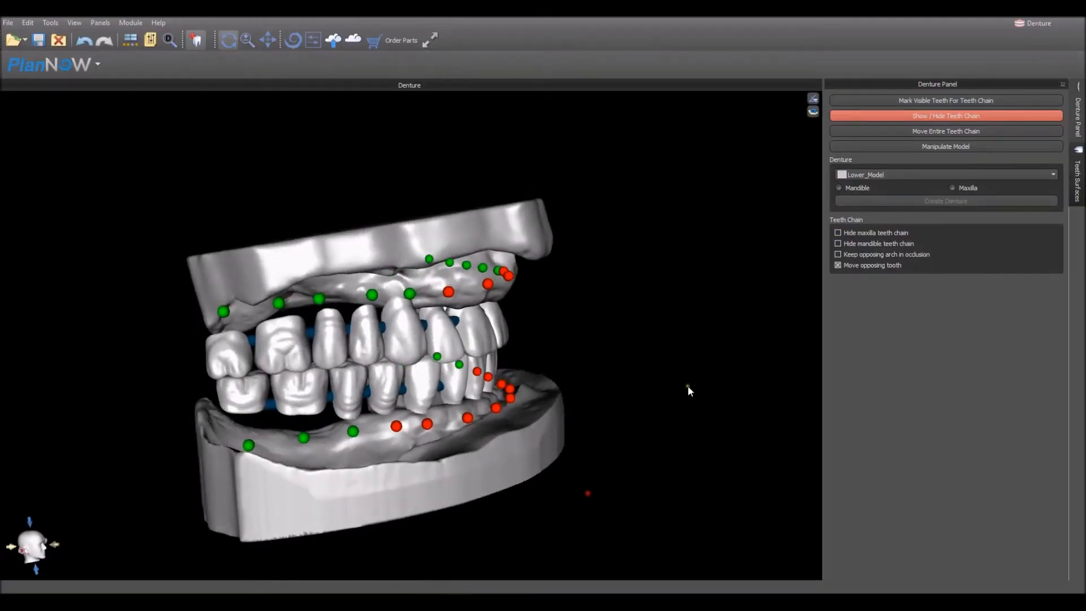
- Hide the maxilla teeth chain and the upper jaw model, leaving the lower arch in view
{"action": "left_click", "coordinate": [863, 234]}
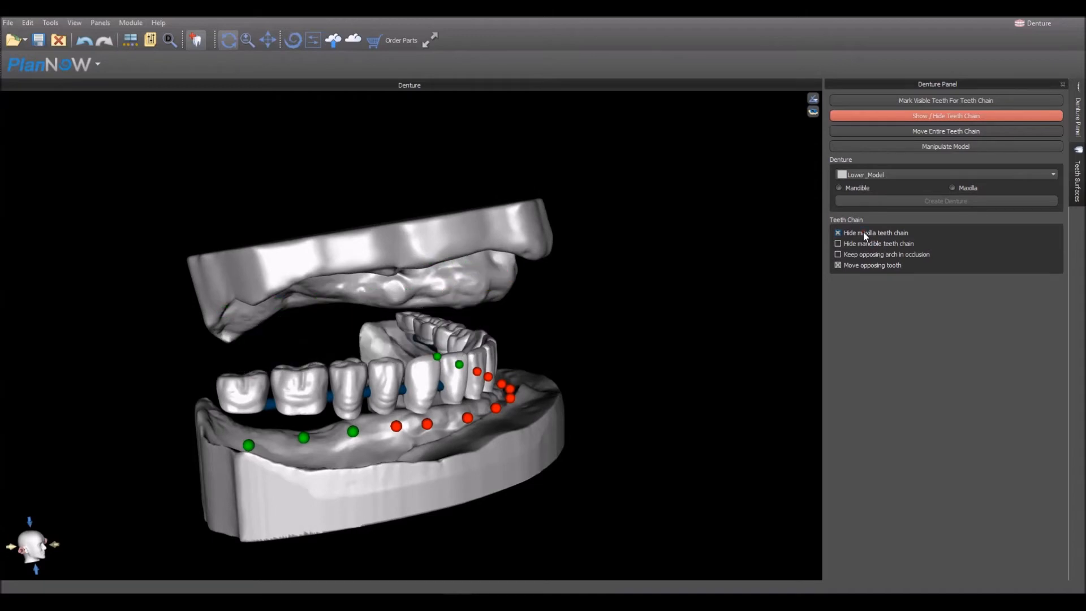
{"action": "left_click_drag", "start_coordinate": [614, 359], "coordinate": [436, 280]}
{"action": "right_click", "coordinate": [437, 280]}
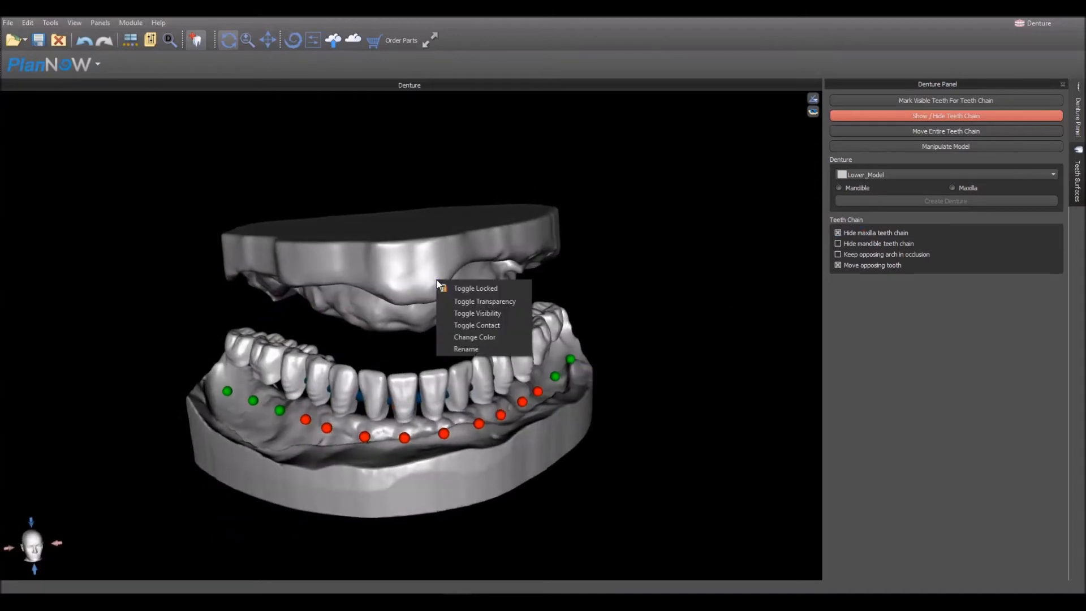
{"action": "left_click", "coordinate": [458, 314]}
{"action": "left_click_drag", "start_coordinate": [422, 521], "coordinate": [385, 539]}
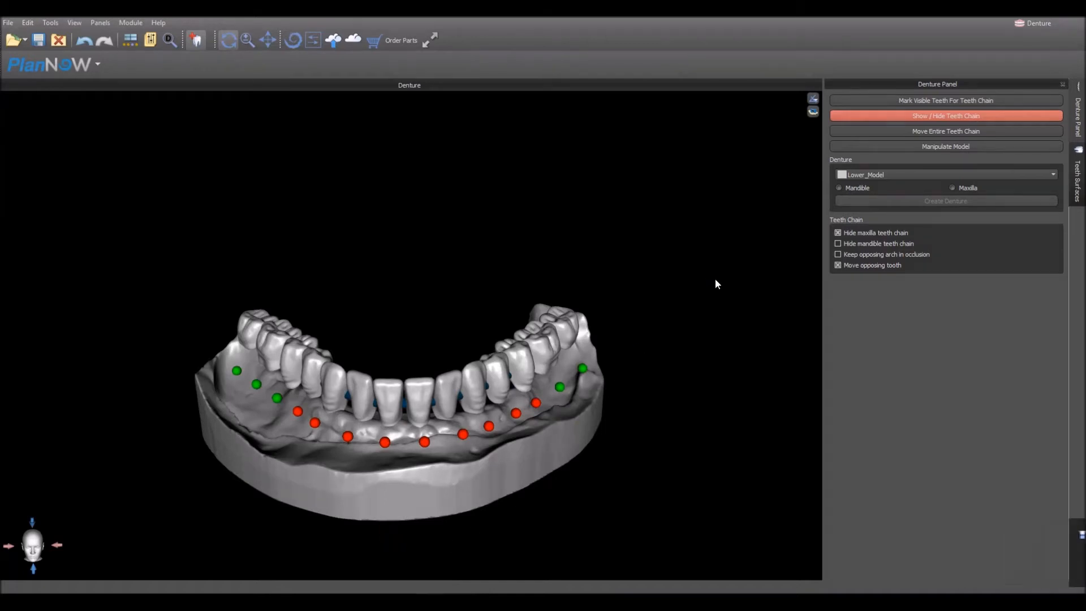
- Start creating a mandible denture from Lower_Model
{"action": "left_click", "coordinate": [861, 178]}
{"action": "left_click", "coordinate": [860, 178]}
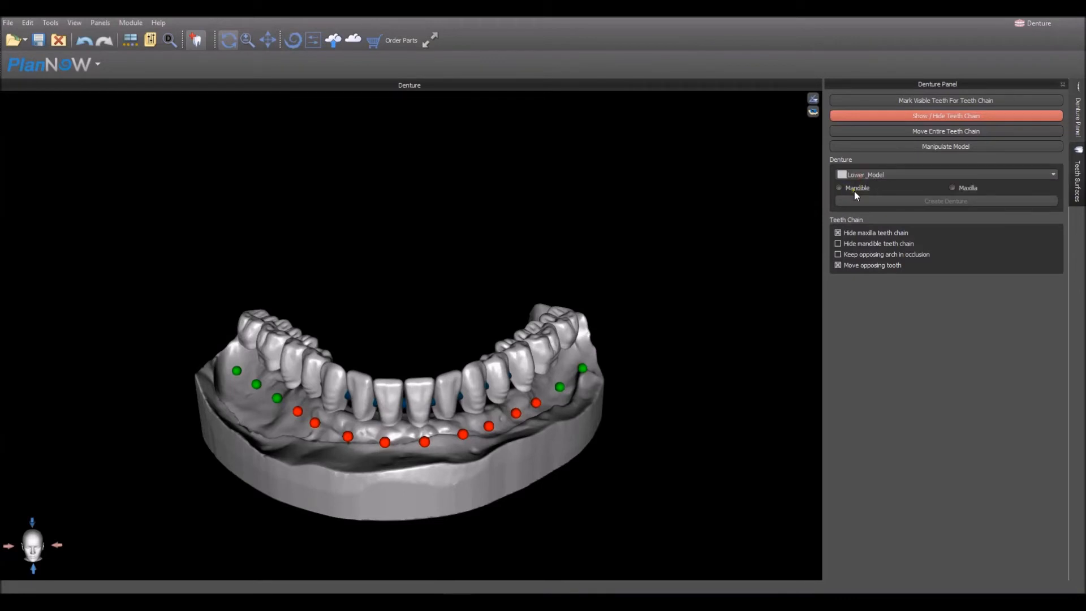
{"action": "left_click", "coordinate": [854, 188]}
{"action": "left_click_drag", "start_coordinate": [720, 251], "coordinate": [672, 296]}
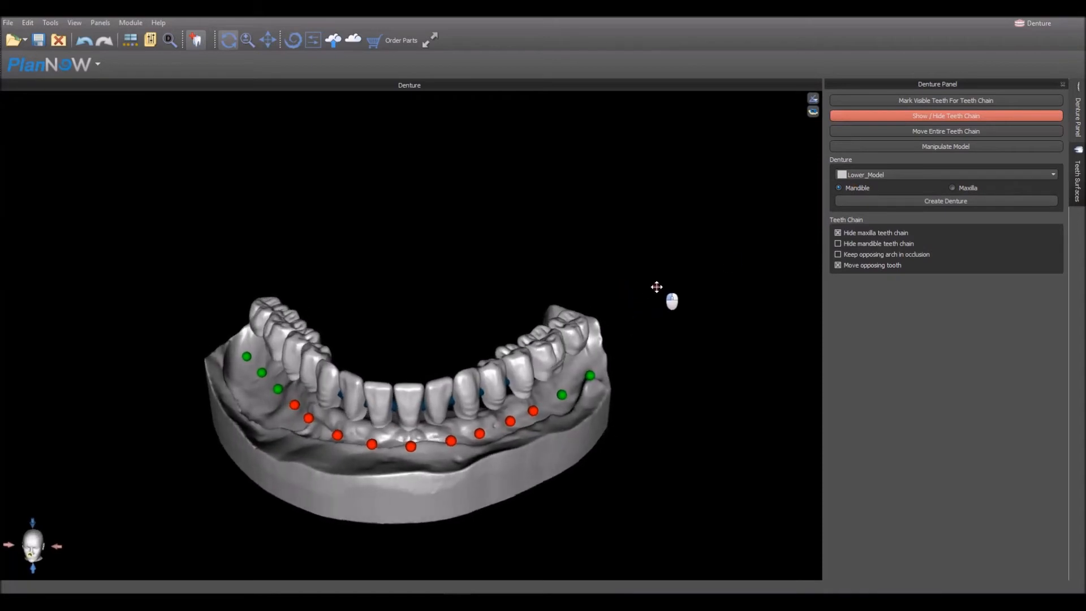
{"action": "left_click", "coordinate": [908, 201]}
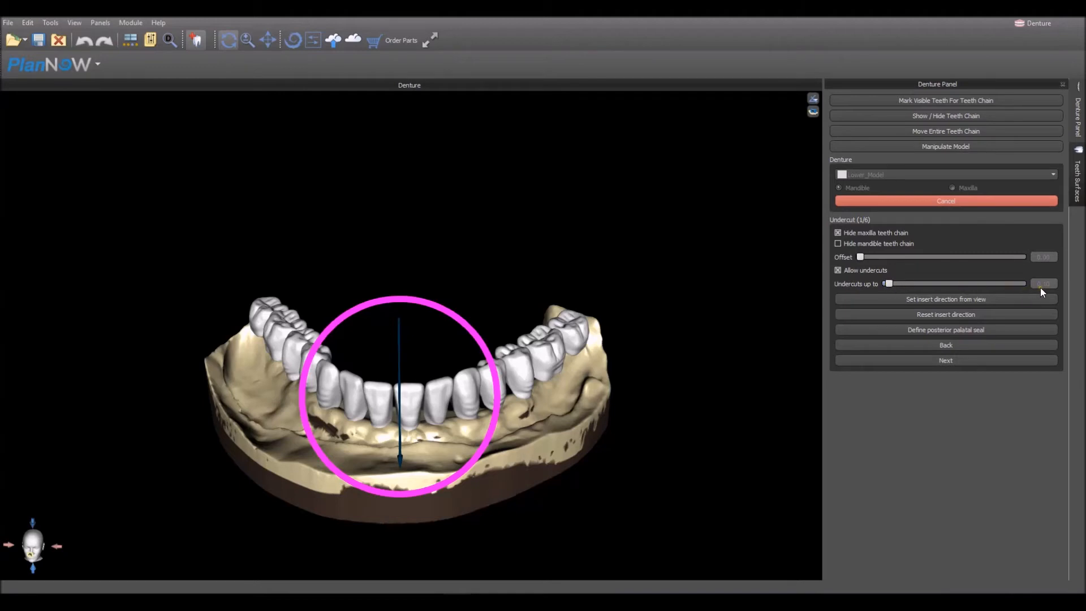
{"action": "right_click_drag", "start_coordinate": [625, 481], "coordinate": [624, 472]}
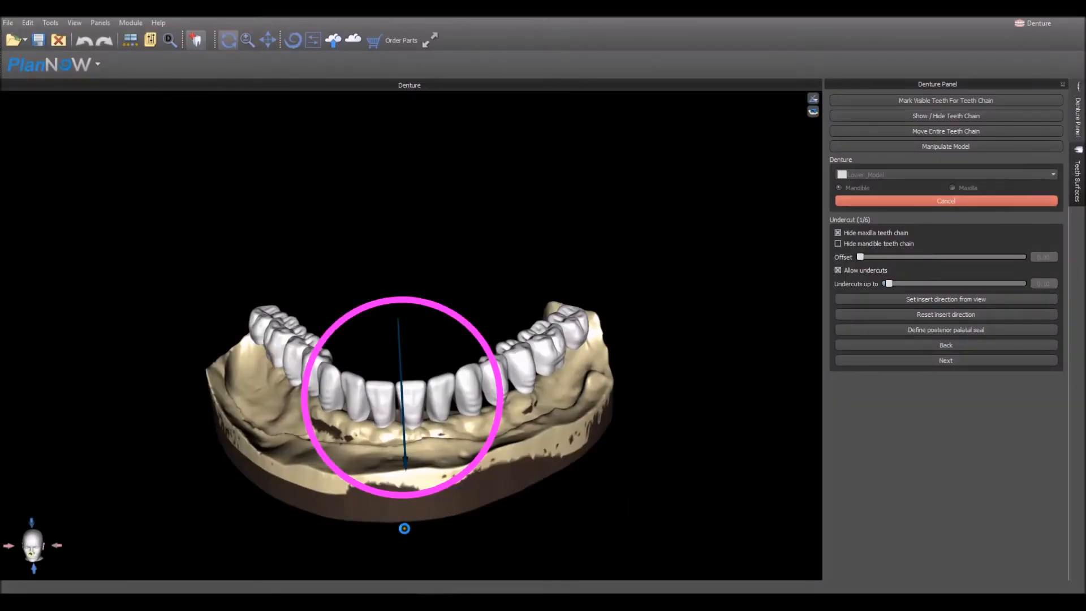
{"action": "right_click_drag", "start_coordinate": [370, 527], "coordinate": [375, 490]}
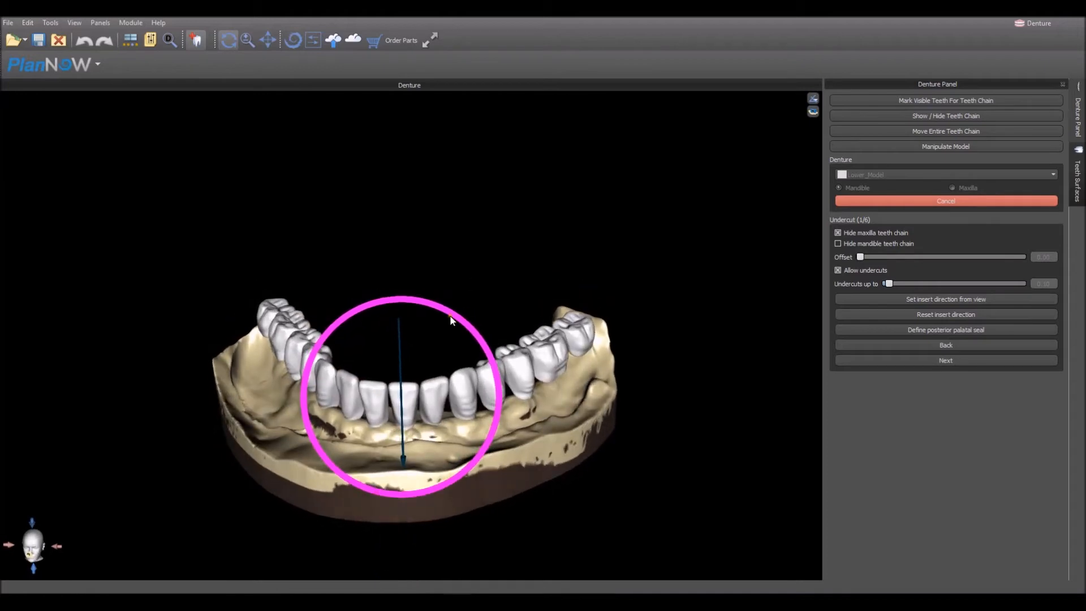
- From the top view, define a posterior palatal seal by placing its line across the lingual area behind the lower front teeth
{"action": "mouse_move", "coordinate": [451, 317]}
{"action": "left_mouse_down"}
{"action": "mouse_move", "coordinate": [463, 332]}
{"action": "mouse_move", "coordinate": [454, 318]}
{"action": "left_mouse_up"}
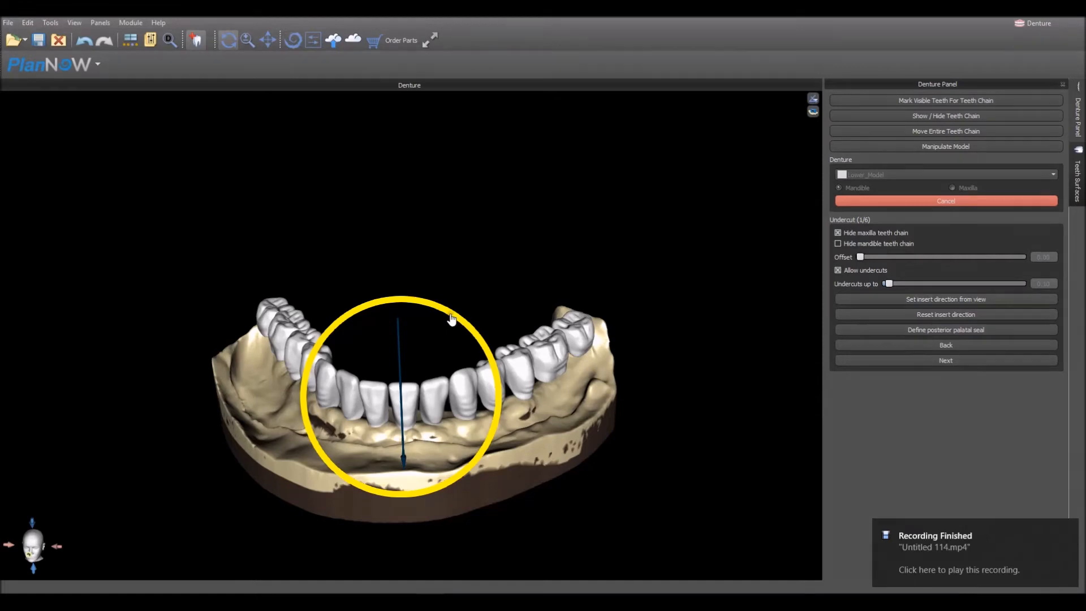
{"action": "left_click_drag", "start_coordinate": [409, 240], "coordinate": [430, 490]}
{"action": "left_click", "coordinate": [814, 101]}
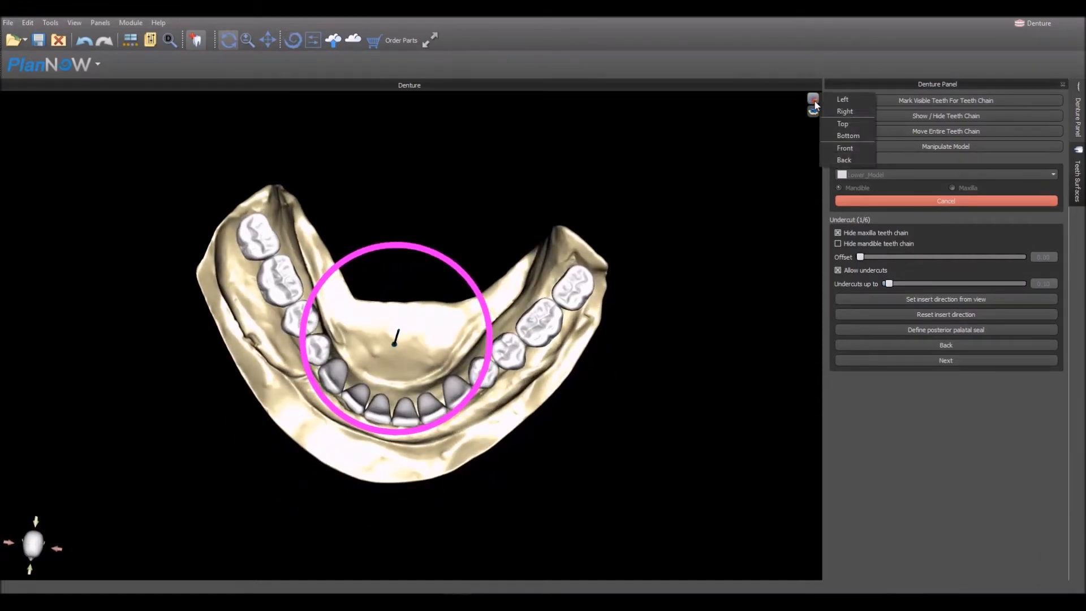
{"action": "left_click", "coordinate": [842, 125]}
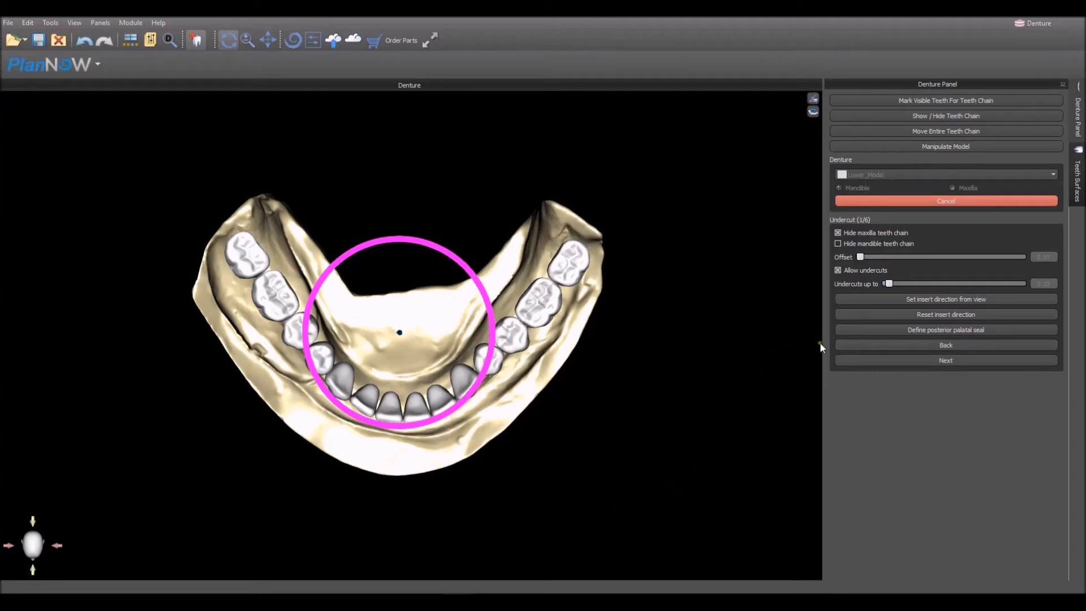
{"action": "left_click", "coordinate": [930, 330]}
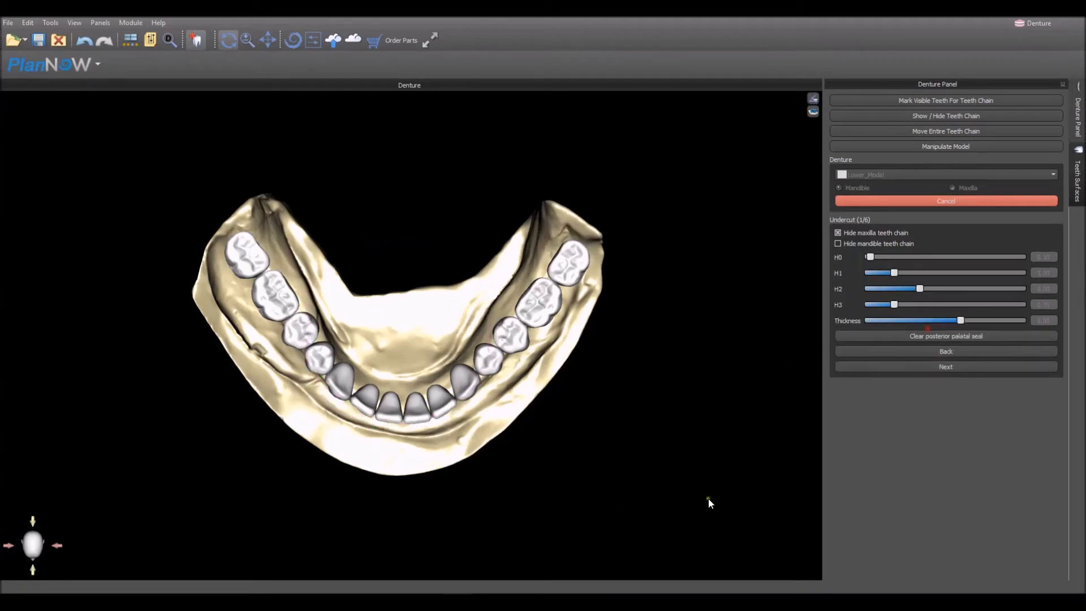
{"action": "left_click", "coordinate": [361, 318]}
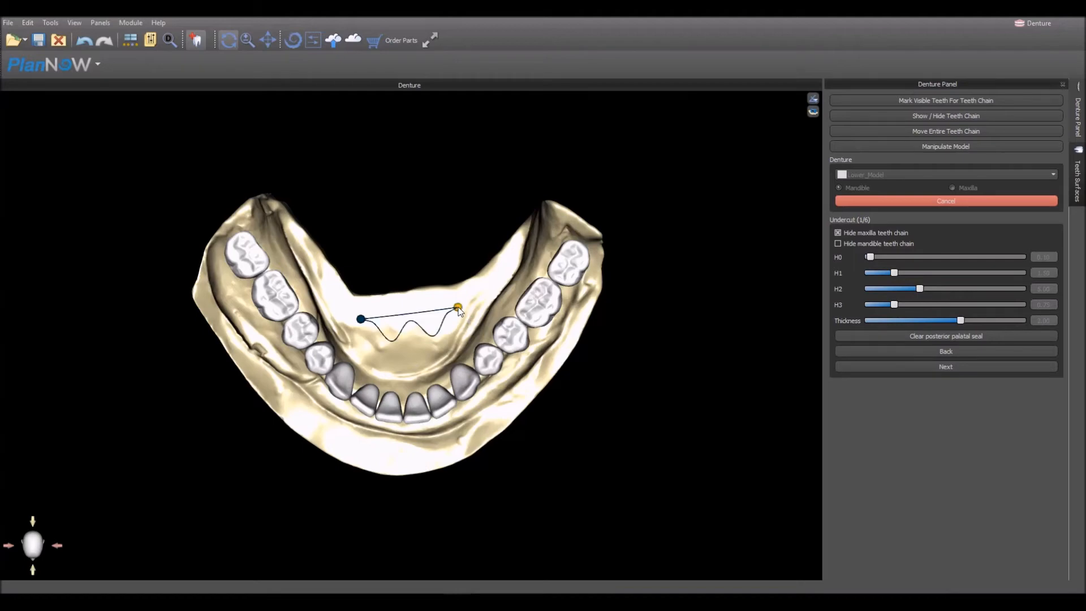
{"action": "left_click", "coordinate": [458, 307]}
{"action": "left_click_drag", "start_coordinate": [460, 312], "coordinate": [460, 308]}
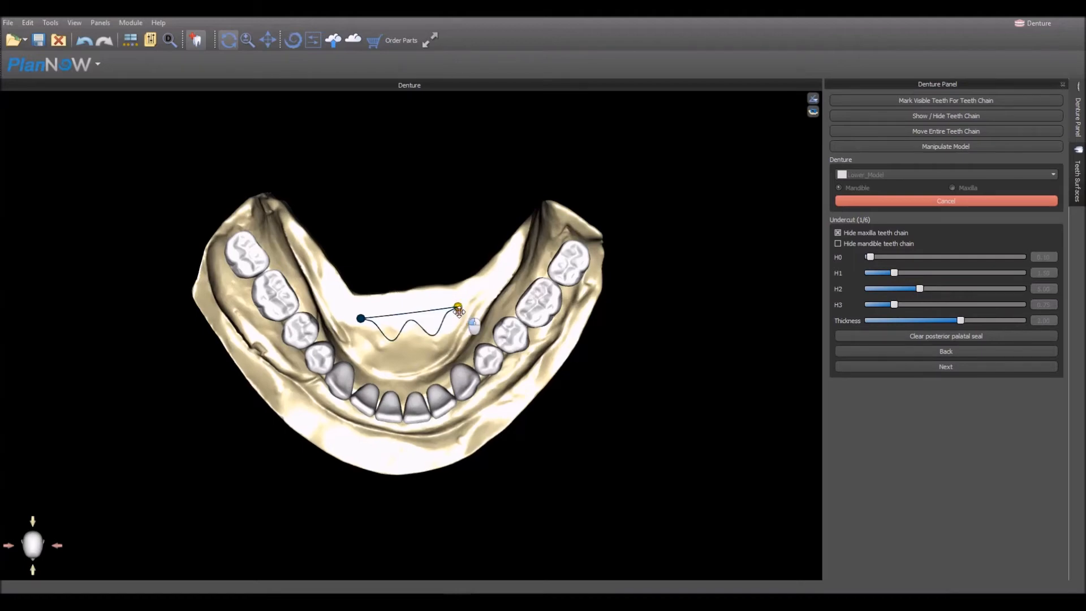
{"action": "left_click", "coordinate": [457, 309]}
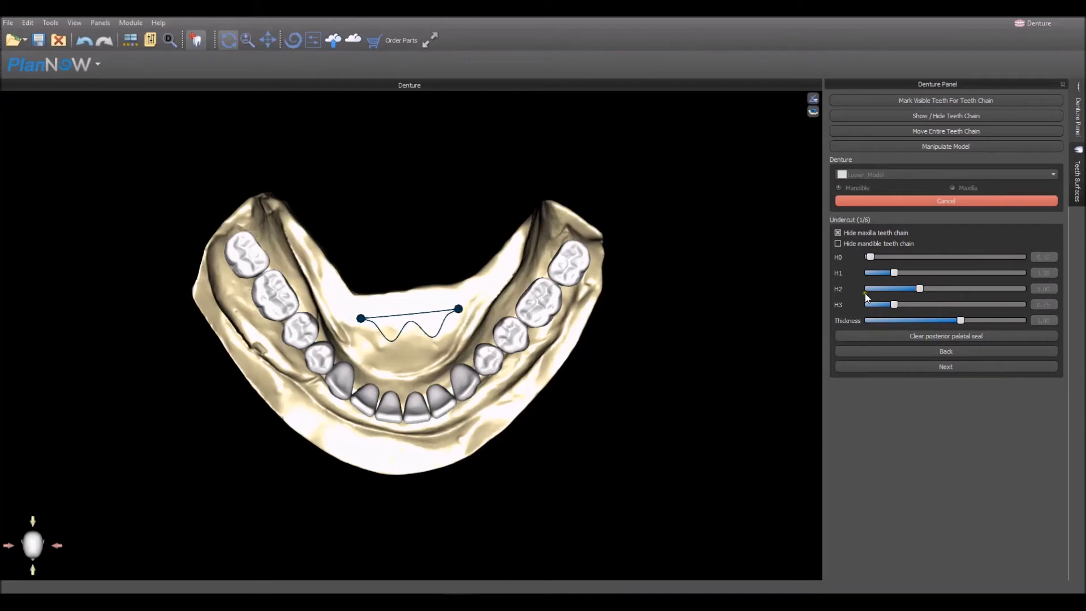
- Reduce the palatal seal's H0, H1 and H2 values and continue to the denture base selection
{"action": "left_click_drag", "start_coordinate": [873, 257], "coordinate": [892, 274]}
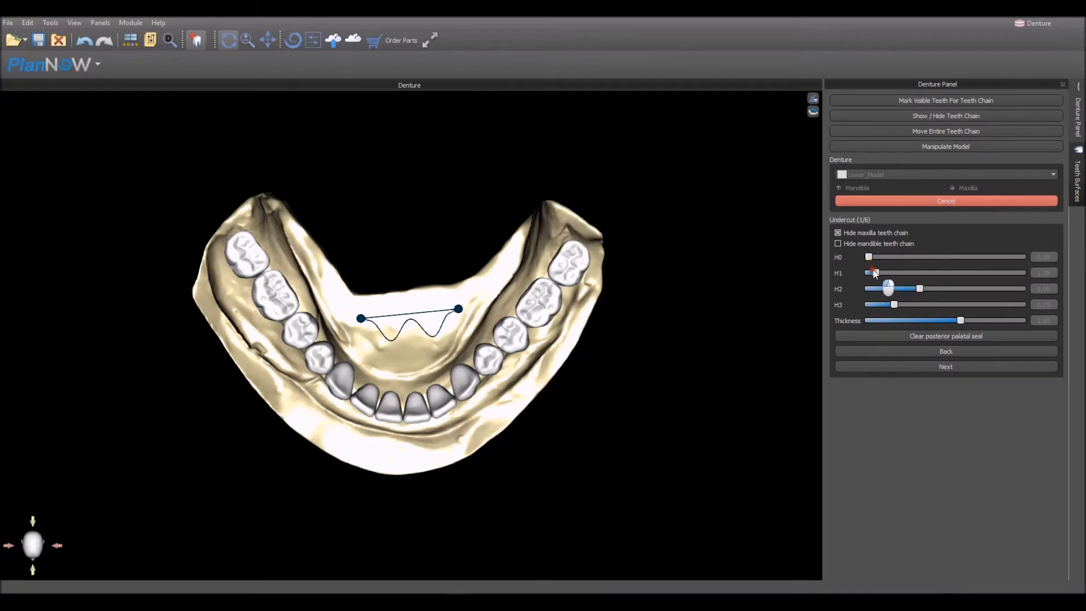
{"action": "mouse_move", "coordinate": [921, 290]}
{"action": "left_mouse_down"}
{"action": "mouse_move", "coordinate": [930, 289]}
{"action": "mouse_move", "coordinate": [906, 290]}
{"action": "left_mouse_up"}
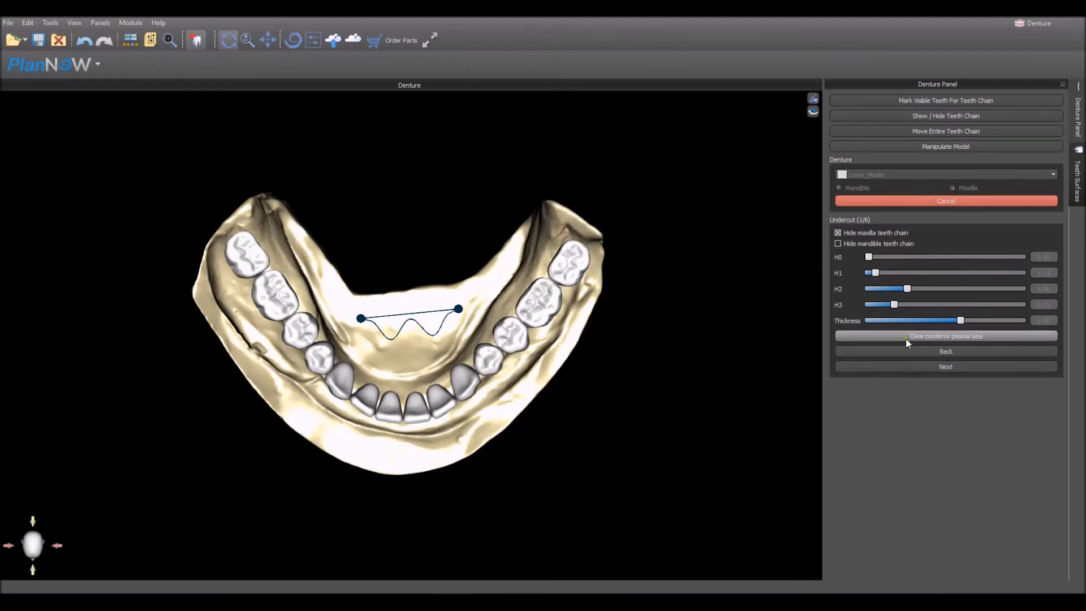
{"action": "left_click", "coordinate": [933, 365]}
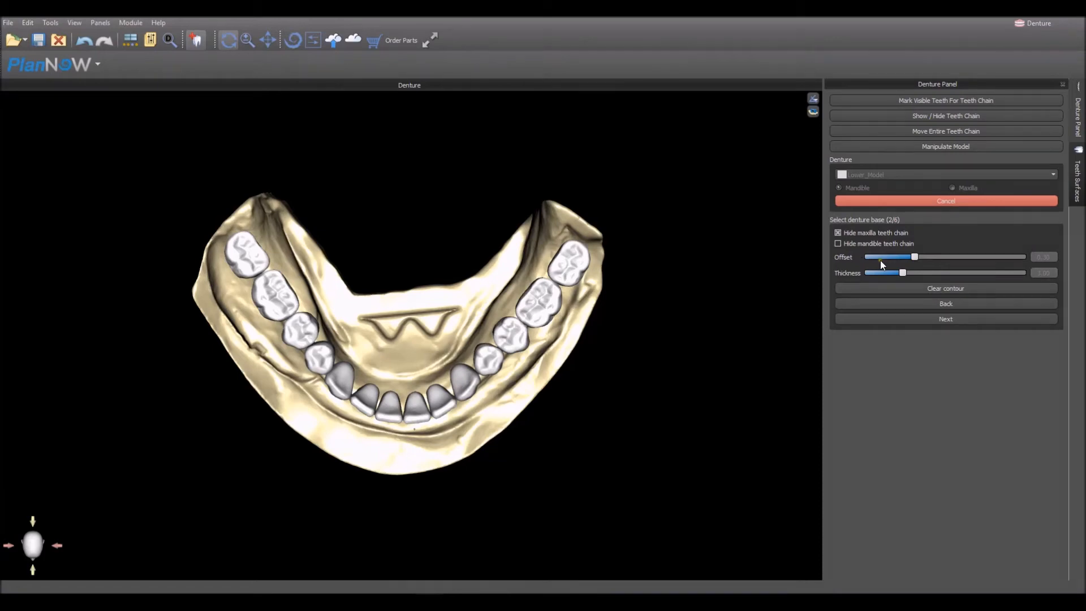
- Trace the denture base contour along the patient's left buccal side, from the front teeth to the last molar
{"action": "right_click_drag", "start_coordinate": [456, 509], "coordinate": [452, 448]}
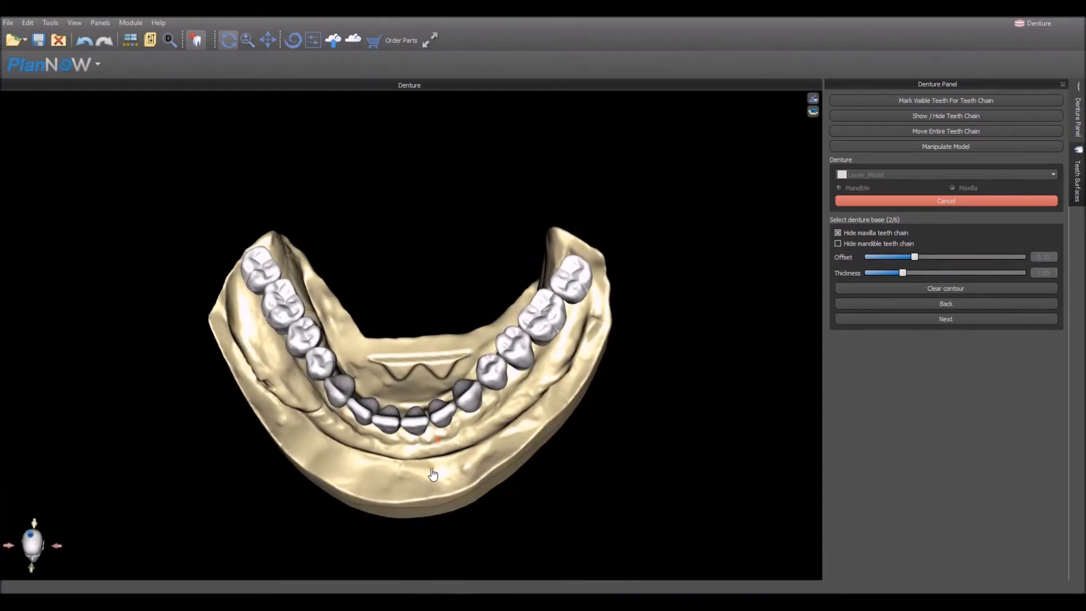
{"action": "left_click", "coordinate": [495, 439]}
{"action": "left_click", "coordinate": [526, 414]}
{"action": "left_click", "coordinate": [568, 374]}
{"action": "left_click", "coordinate": [586, 339]}
{"action": "left_click", "coordinate": [597, 301]}
{"action": "left_click", "coordinate": [597, 264]}
{"action": "left_click", "coordinate": [582, 249]}
- Continue the denture base contour behind the last left molar and onto the left lingual border
{"action": "mouse_move", "coordinate": [442, 287]}
{"action": "left_mouse_down"}
{"action": "mouse_move", "coordinate": [438, 409]}
{"action": "mouse_move", "coordinate": [506, 507]}
{"action": "left_mouse_up"}
{"action": "left_click", "coordinate": [547, 210]}
{"action": "left_click", "coordinate": [527, 200]}
{"action": "left_click", "coordinate": [512, 195]}
{"action": "left_click", "coordinate": [486, 212]}
{"action": "left_click", "coordinate": [461, 238]}
- Extend the denture base contour along the lingual border behind the seal and up the patient's right side
{"action": "left_click", "coordinate": [422, 251]}
{"action": "left_click", "coordinate": [365, 258]}
{"action": "left_click", "coordinate": [323, 255]}
{"action": "left_click", "coordinate": [310, 239]}
{"action": "left_click", "coordinate": [293, 213]}
{"action": "left_click", "coordinate": [276, 186]}
- Carry the denture base contour around the back of the last right molar
{"action": "left_click_drag", "start_coordinate": [283, 262], "coordinate": [253, 221]}
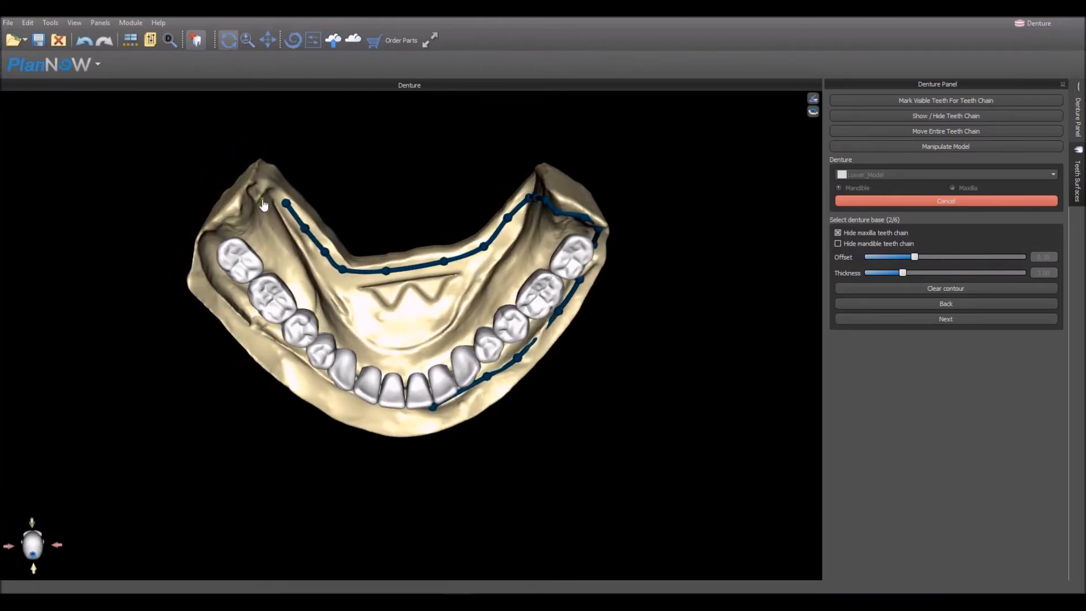
{"action": "left_click", "coordinate": [265, 196]}
{"action": "left_click", "coordinate": [251, 213]}
{"action": "left_click", "coordinate": [230, 224]}
- Run the denture base contour along the patient's right buccal side to the front and close it at the starting point
{"action": "left_click_drag", "start_coordinate": [219, 315], "coordinate": [347, 258]}
{"action": "left_click", "coordinate": [217, 232]}
{"action": "left_click", "coordinate": [218, 254]}
{"action": "left_click", "coordinate": [230, 288]}
{"action": "left_click", "coordinate": [251, 332]}
{"action": "left_click", "coordinate": [268, 349]}
{"action": "left_click", "coordinate": [289, 384]}
{"action": "left_click", "coordinate": [322, 412]}
{"action": "left_click", "coordinate": [350, 424]}
{"action": "left_click", "coordinate": [363, 424]}
{"action": "left_click_drag", "start_coordinate": [364, 427], "coordinate": [266, 348]}
{"action": "mouse_move", "coordinate": [476, 443]}
{"action": "left_mouse_down"}
{"action": "mouse_move", "coordinate": [467, 444]}
{"action": "mouse_move", "coordinate": [464, 399]}
{"action": "mouse_move", "coordinate": [468, 430]}
{"action": "left_mouse_up"}
{"action": "left_click", "coordinate": [474, 449]}
{"action": "left_click_drag", "start_coordinate": [474, 449], "coordinate": [480, 449]}
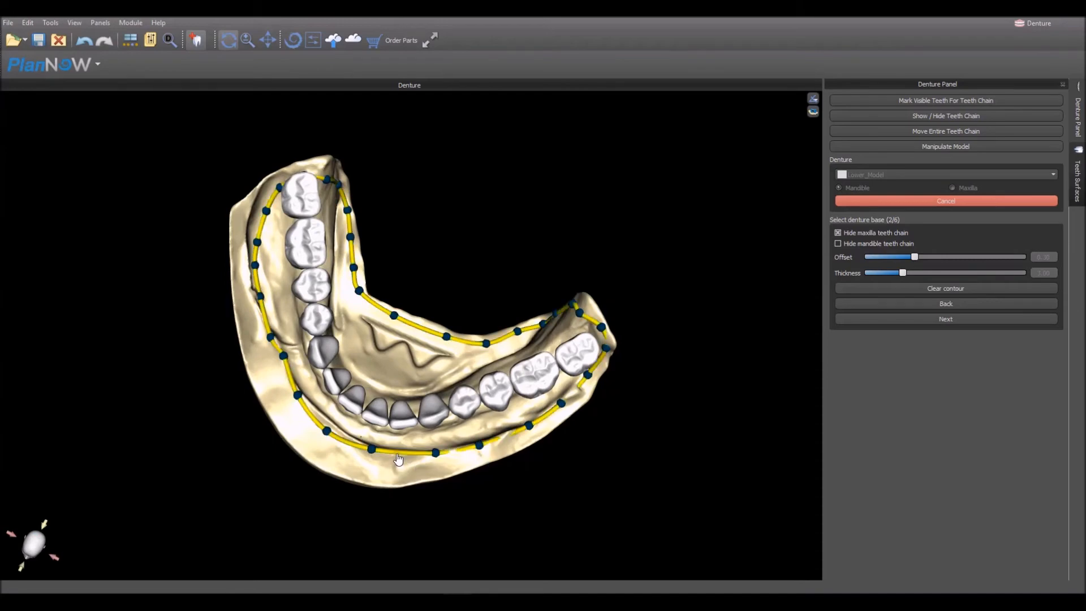
- Refine the front of the denture base contour with an extra point and a point moved closer to the teeth, and apply it
{"action": "left_click", "coordinate": [399, 453]}
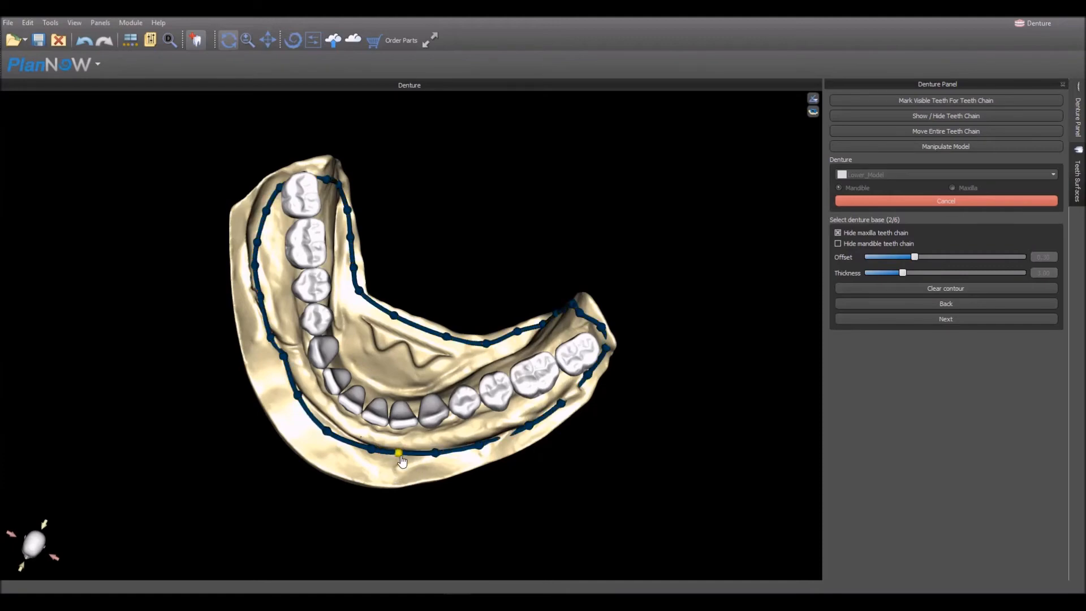
{"action": "left_click_drag", "start_coordinate": [497, 499], "coordinate": [538, 335]}
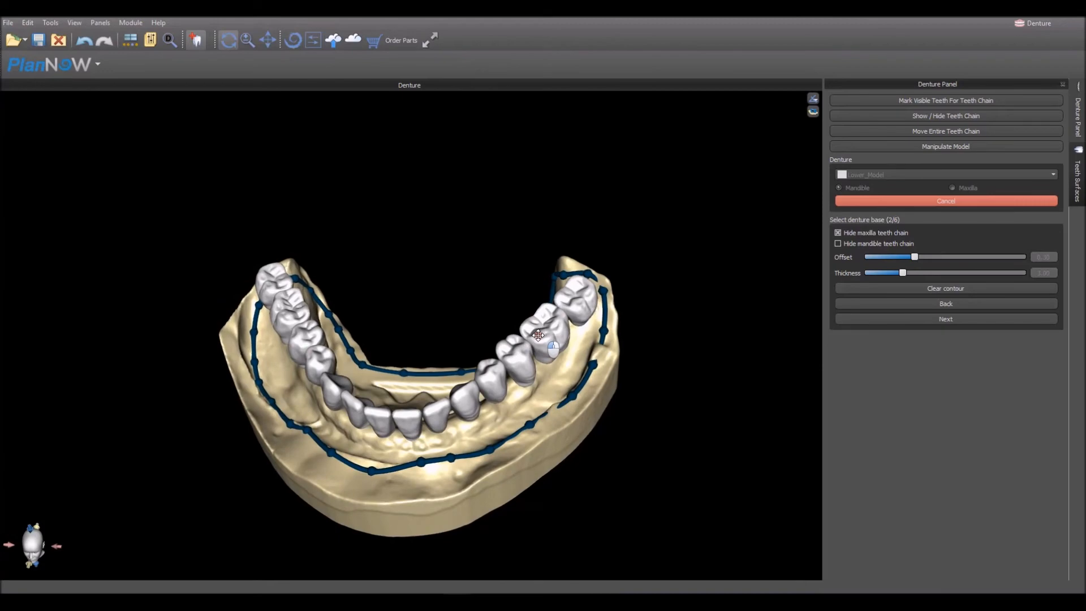
{"action": "left_click_drag", "start_coordinate": [757, 322], "coordinate": [671, 325]}
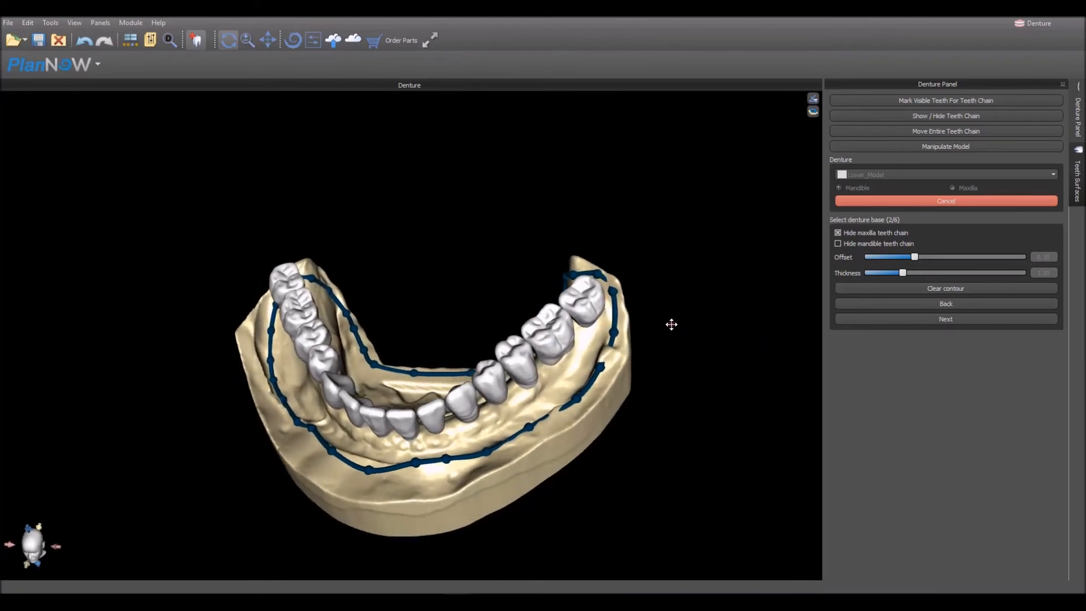
{"action": "left_click_drag", "start_coordinate": [368, 470], "coordinate": [368, 462]}
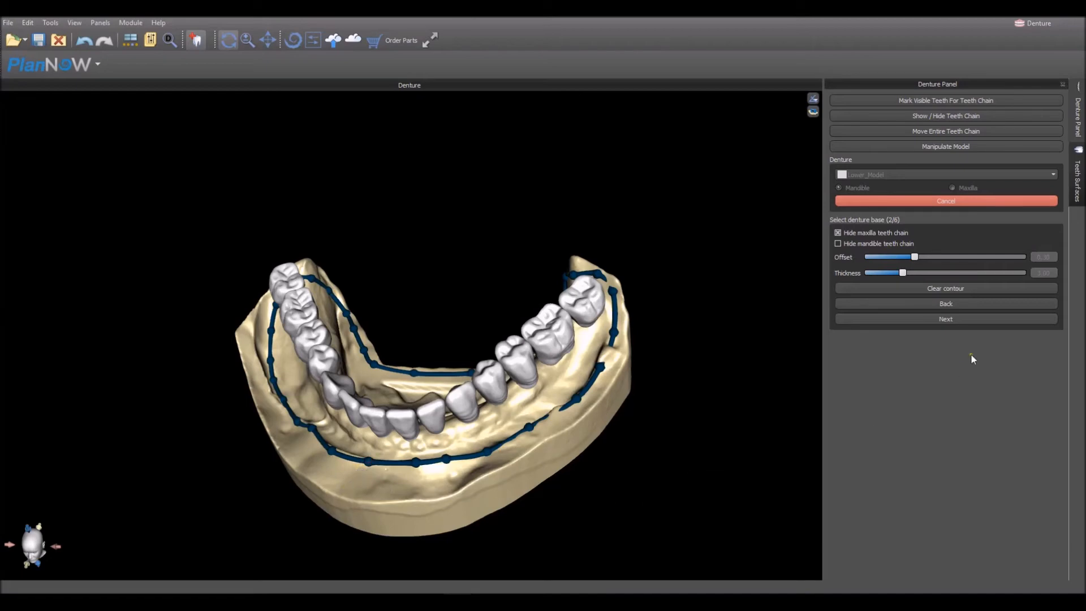
{"action": "left_click", "coordinate": [949, 320]}
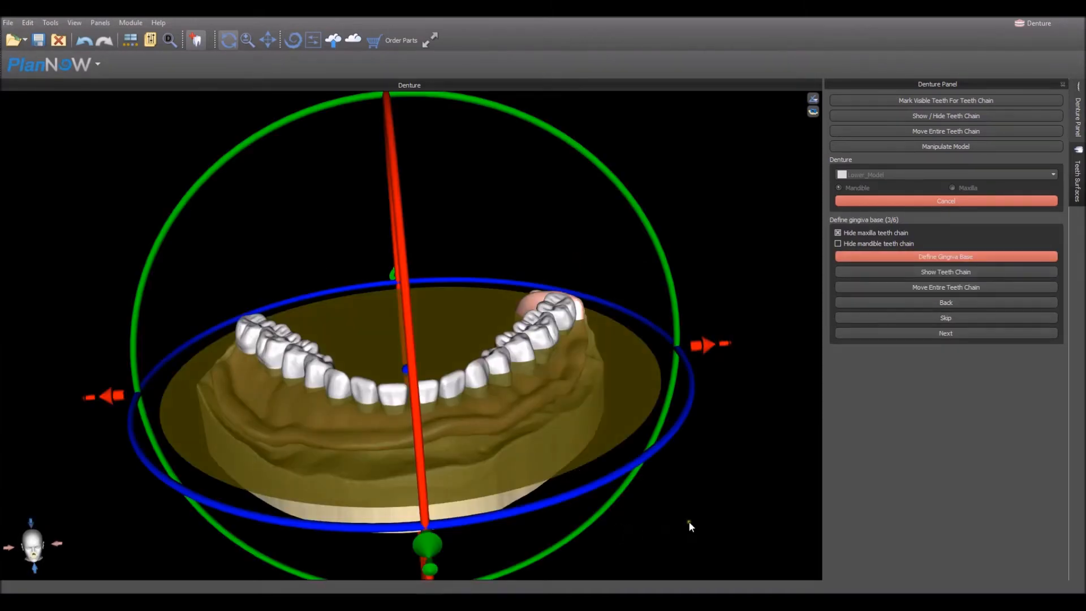
- Tilt and shift the gingiva base plane so it cuts the lower model beneath the teeth, and accept it
{"action": "left_click_drag", "start_coordinate": [627, 546], "coordinate": [220, 332]}
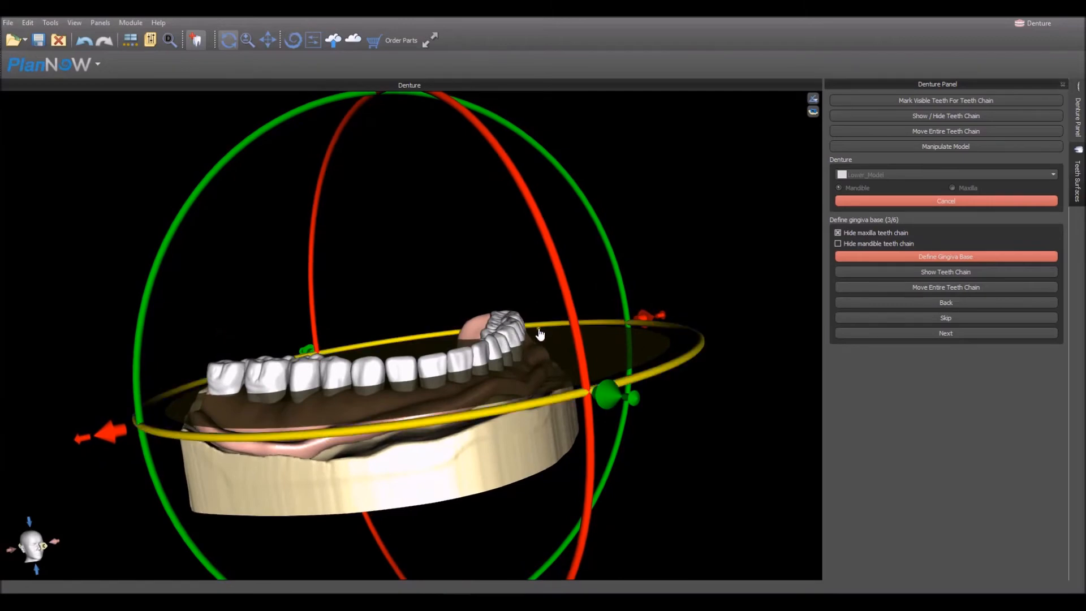
{"action": "left_click_drag", "start_coordinate": [578, 343], "coordinate": [584, 357]}
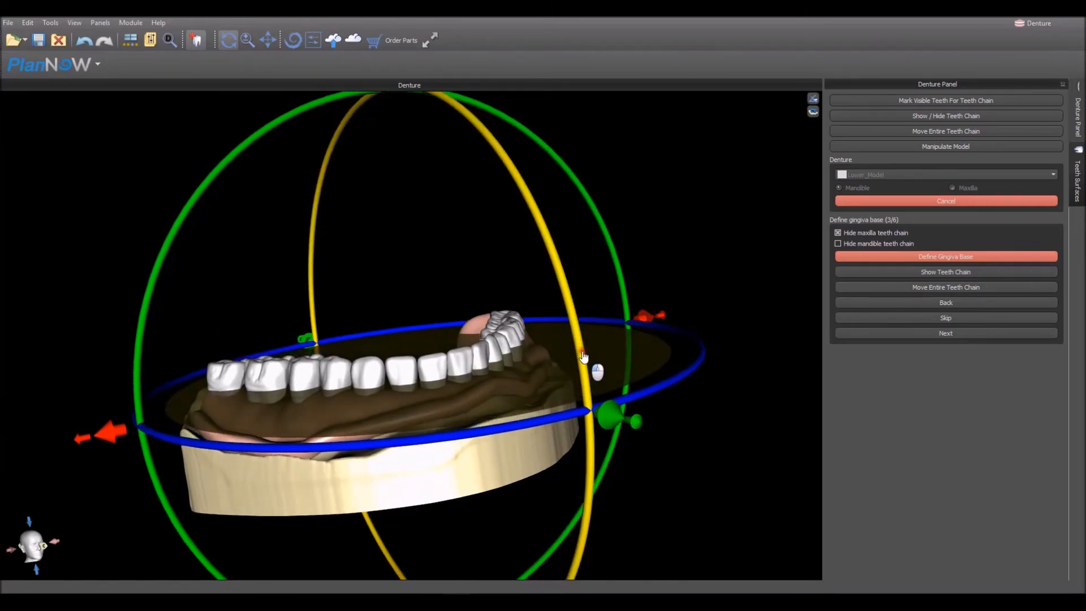
{"action": "scroll", "coordinate": [547, 372], "scroll_direction": "down", "scroll_amount": 3}
{"action": "left_click_drag", "start_coordinate": [434, 552], "coordinate": [435, 555]}
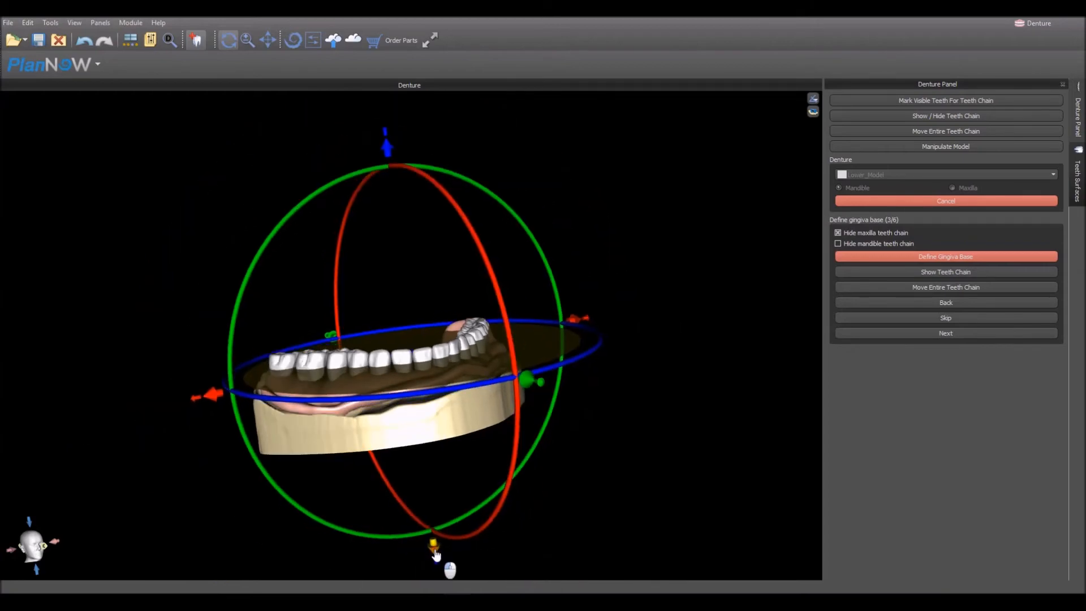
{"action": "left_click_drag", "start_coordinate": [678, 433], "coordinate": [543, 437]}
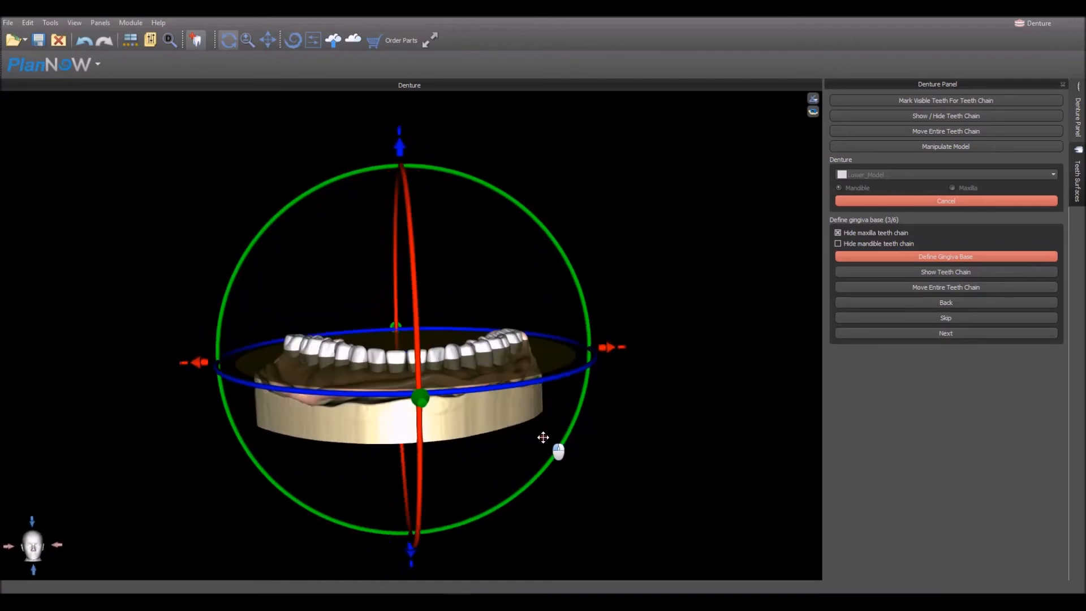
{"action": "left_click_drag", "start_coordinate": [687, 212], "coordinate": [651, 197]}
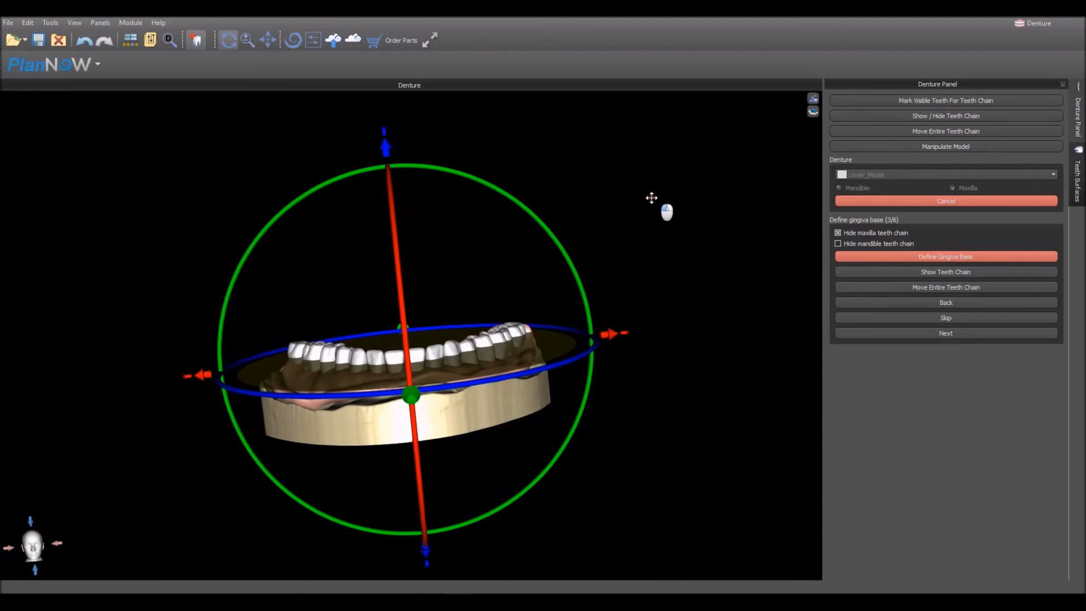
{"action": "left_click", "coordinate": [967, 334]}
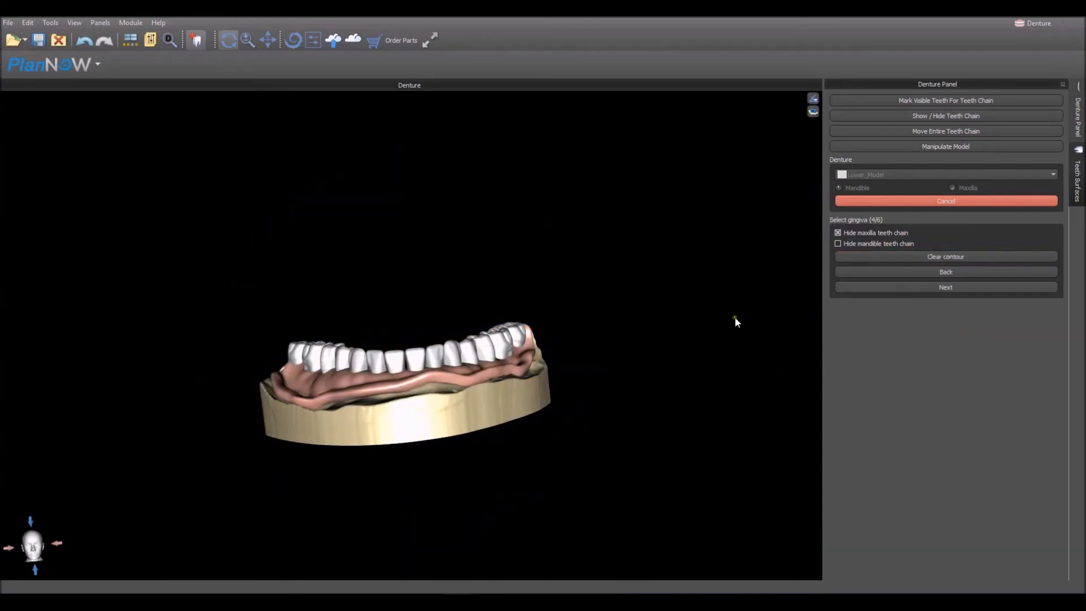
- Trace the gingiva contour close to the teeth along the patient's left buccal side, from the front around the last molar
{"action": "left_click_drag", "start_coordinate": [334, 255], "coordinate": [321, 416]}
{"action": "scroll", "coordinate": [380, 436], "scroll_direction": "up", "scroll_amount": 3}
{"action": "left_click_drag", "start_coordinate": [458, 478], "coordinate": [443, 550]}
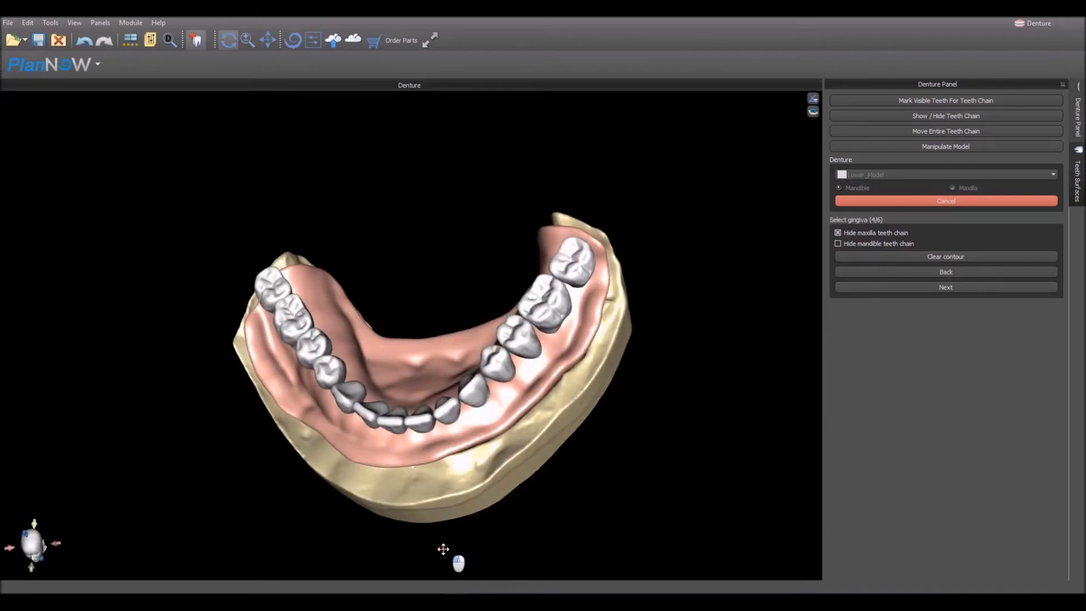
{"action": "left_click", "coordinate": [465, 422]}
{"action": "left_click", "coordinate": [511, 389]}
{"action": "left_click", "coordinate": [537, 364]}
{"action": "left_click", "coordinate": [568, 329]}
{"action": "left_click", "coordinate": [589, 293]}
{"action": "left_click", "coordinate": [599, 260]}
{"action": "left_click", "coordinate": [593, 243]}
{"action": "left_click", "coordinate": [585, 236]}
{"action": "left_click", "coordinate": [576, 235]}
{"action": "left_click", "coordinate": [564, 234]}
- Continue the gingiva contour on the lingual side, from the last left molar past the front teeth
{"action": "left_click_drag", "start_coordinate": [508, 259], "coordinate": [476, 474]}
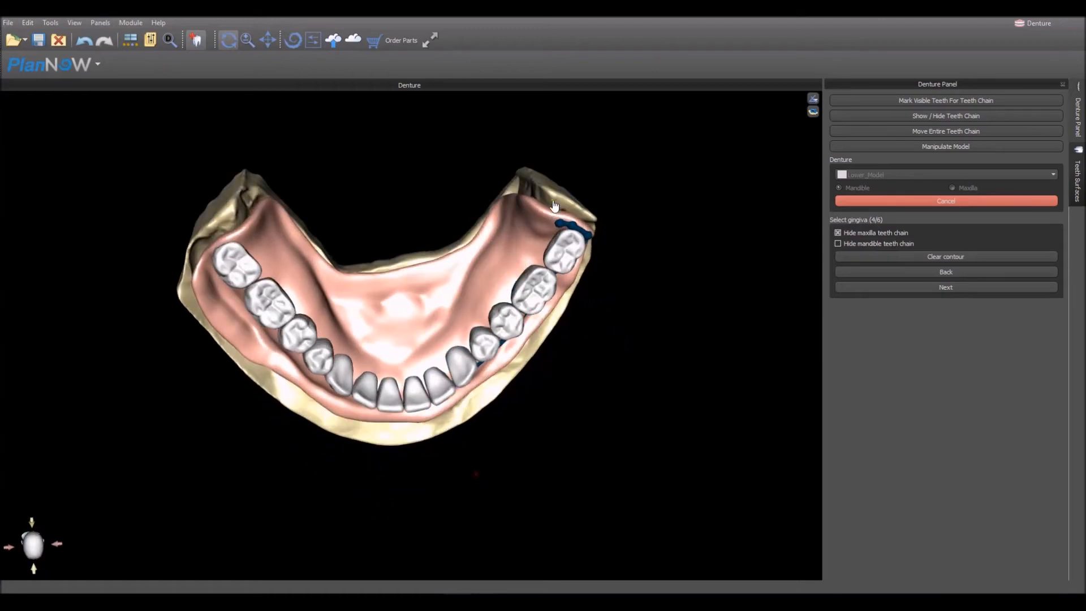
{"action": "left_click", "coordinate": [535, 252]}
{"action": "left_click", "coordinate": [500, 294]}
{"action": "left_click", "coordinate": [485, 306]}
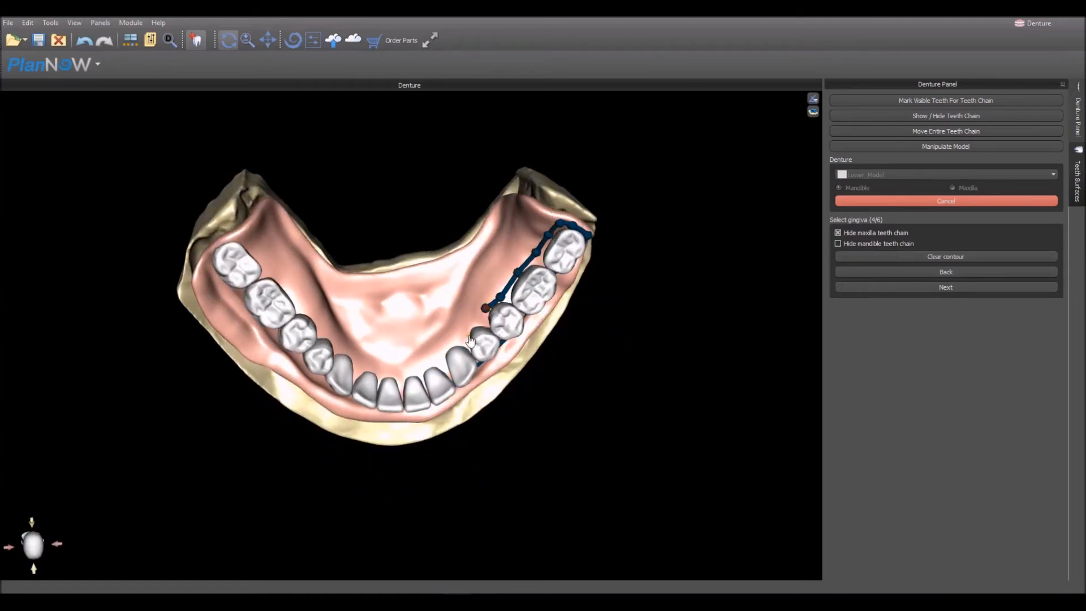
{"action": "left_click_drag", "start_coordinate": [386, 387], "coordinate": [446, 465]}
{"action": "left_click", "coordinate": [455, 301]}
{"action": "left_click", "coordinate": [425, 329]}
{"action": "left_click", "coordinate": [409, 340]}
{"action": "left_click", "coordinate": [387, 349]}
{"action": "left_click", "coordinate": [364, 351]}
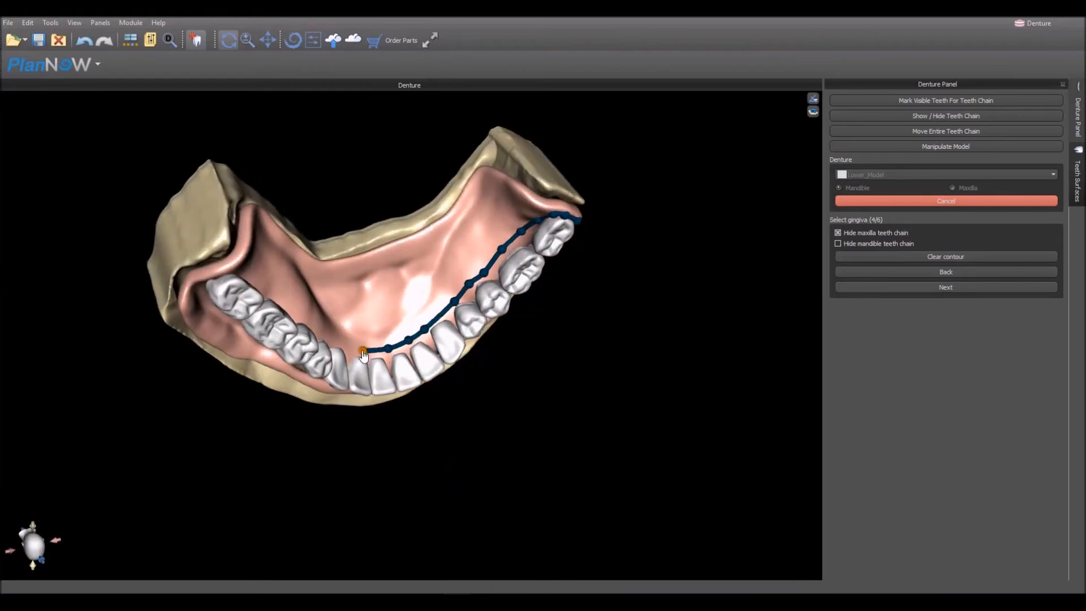
{"action": "left_click", "coordinate": [346, 347]}
- Extend the gingiva contour lingually along the right posterior teeth and around the last right molar to its buccal side
{"action": "left_click_drag", "start_coordinate": [394, 289], "coordinate": [340, 334]}
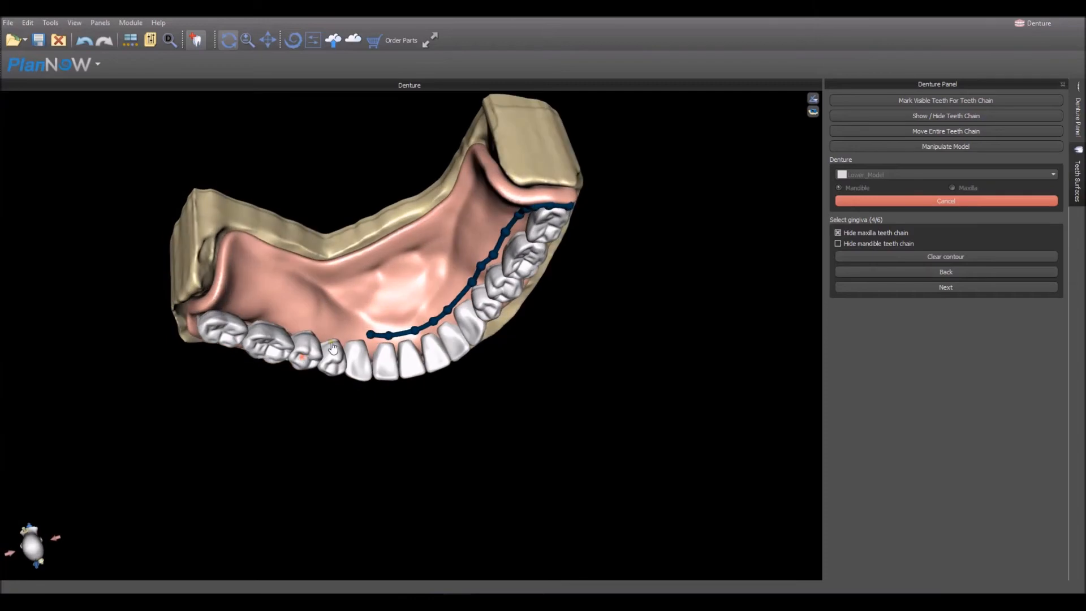
{"action": "left_click", "coordinate": [312, 327]}
{"action": "left_click", "coordinate": [294, 318]}
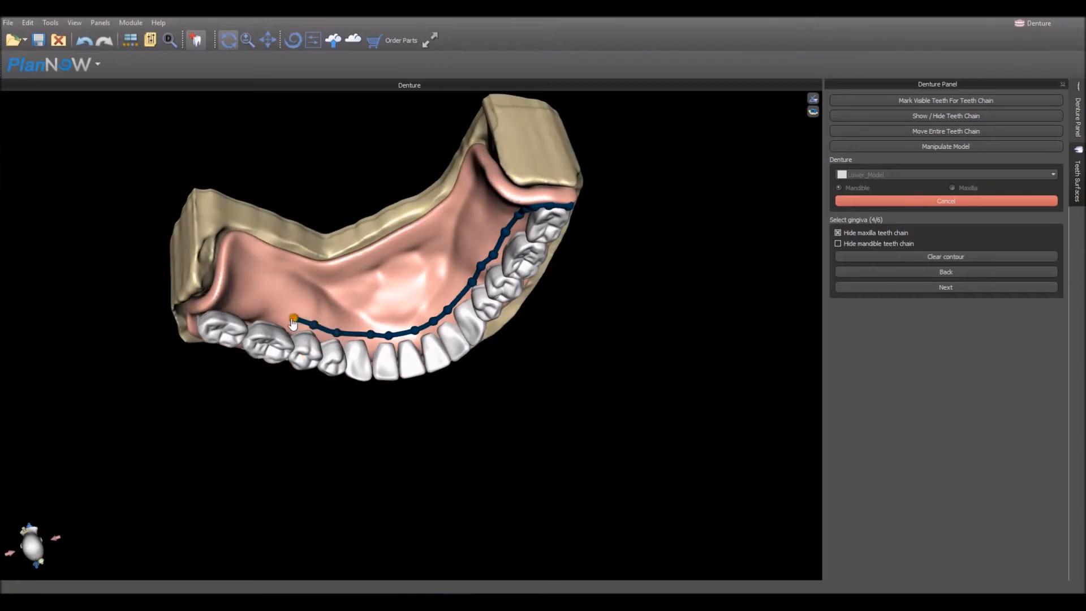
{"action": "left_click", "coordinate": [231, 296]}
{"action": "left_click_drag", "start_coordinate": [232, 338], "coordinate": [385, 270]}
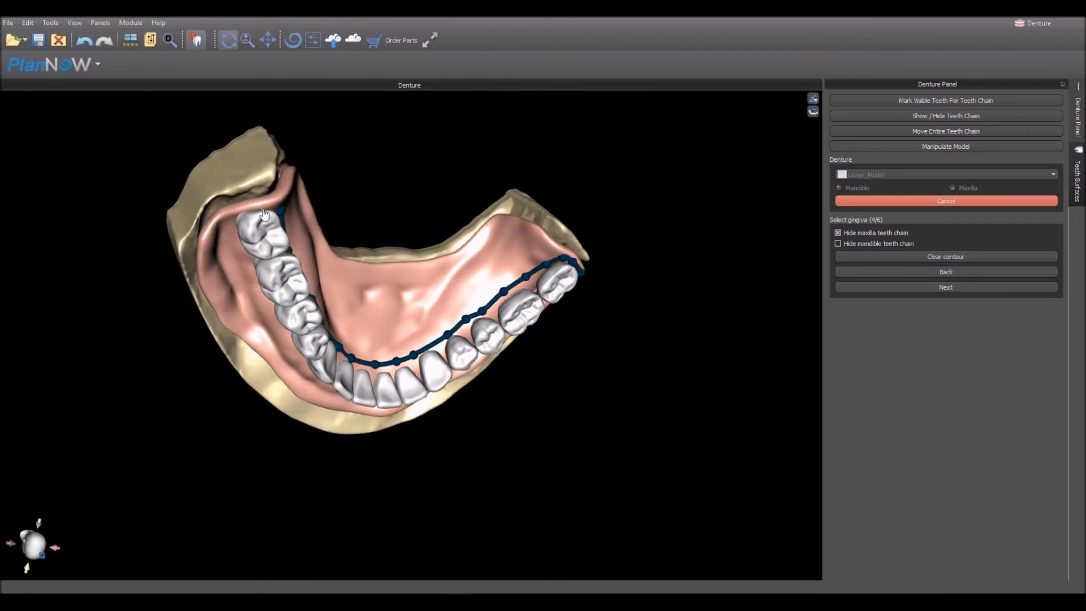
{"action": "left_click", "coordinate": [231, 219]}
{"action": "left_click", "coordinate": [236, 244]}
{"action": "left_click", "coordinate": [241, 262]}
{"action": "left_click", "coordinate": [253, 281]}
- Run the gingiva contour along the right buccal side and below the front teeth to close it at its starting point
{"action": "left_click_drag", "start_coordinate": [368, 456], "coordinate": [446, 281]}
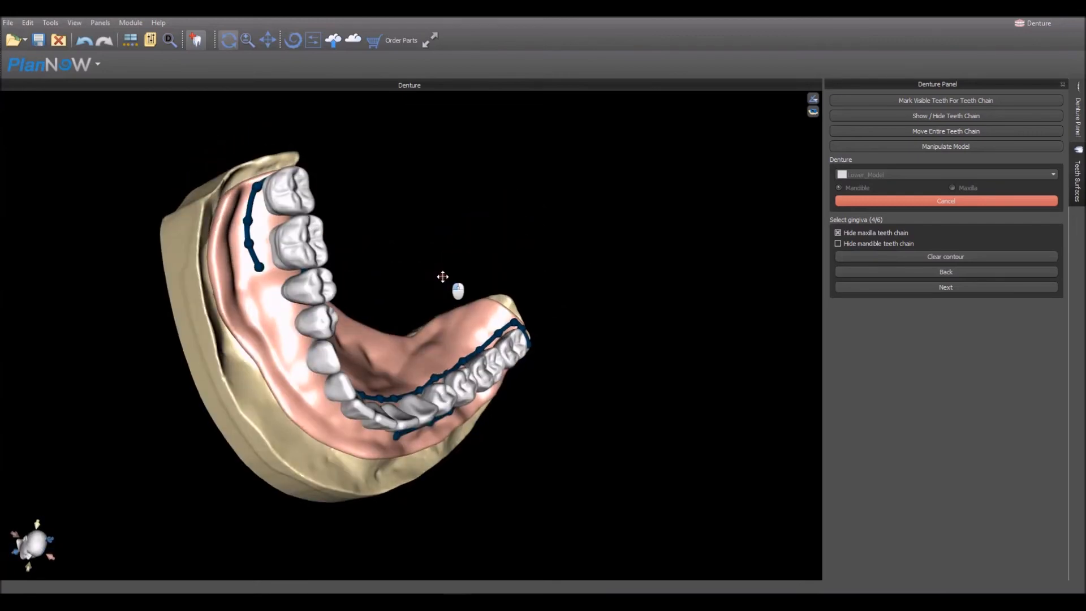
{"action": "left_click", "coordinate": [270, 287]}
{"action": "left_click", "coordinate": [287, 321]}
{"action": "left_click", "coordinate": [298, 348]}
{"action": "left_click", "coordinate": [309, 377]}
{"action": "left_click", "coordinate": [325, 403]}
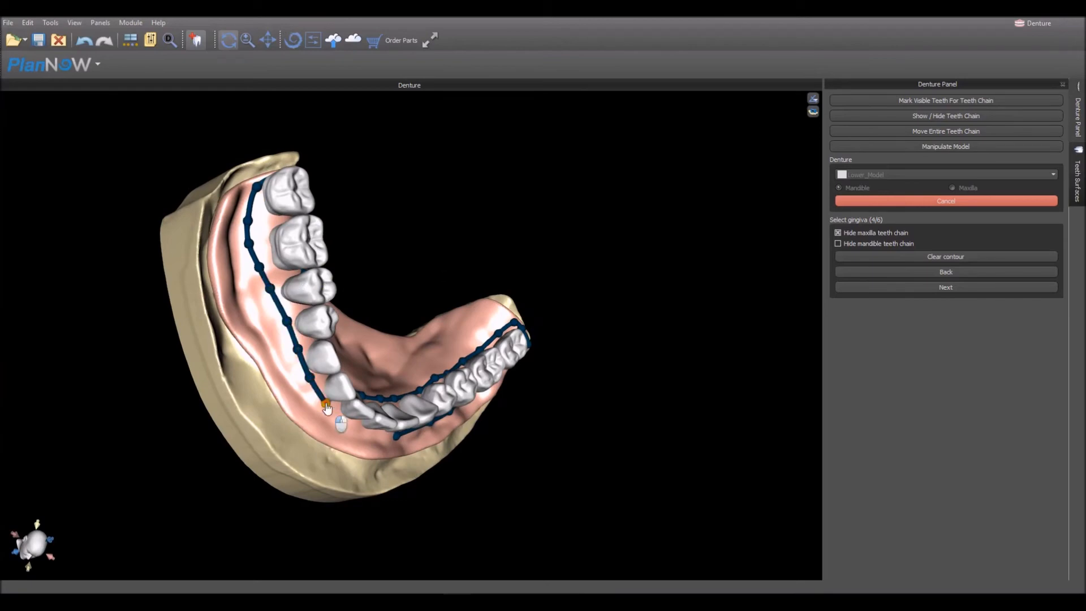
{"action": "left_click", "coordinate": [355, 434]}
{"action": "left_click_drag", "start_coordinate": [461, 443], "coordinate": [486, 430]}
{"action": "left_click", "coordinate": [378, 443]}
{"action": "left_click", "coordinate": [395, 443]}
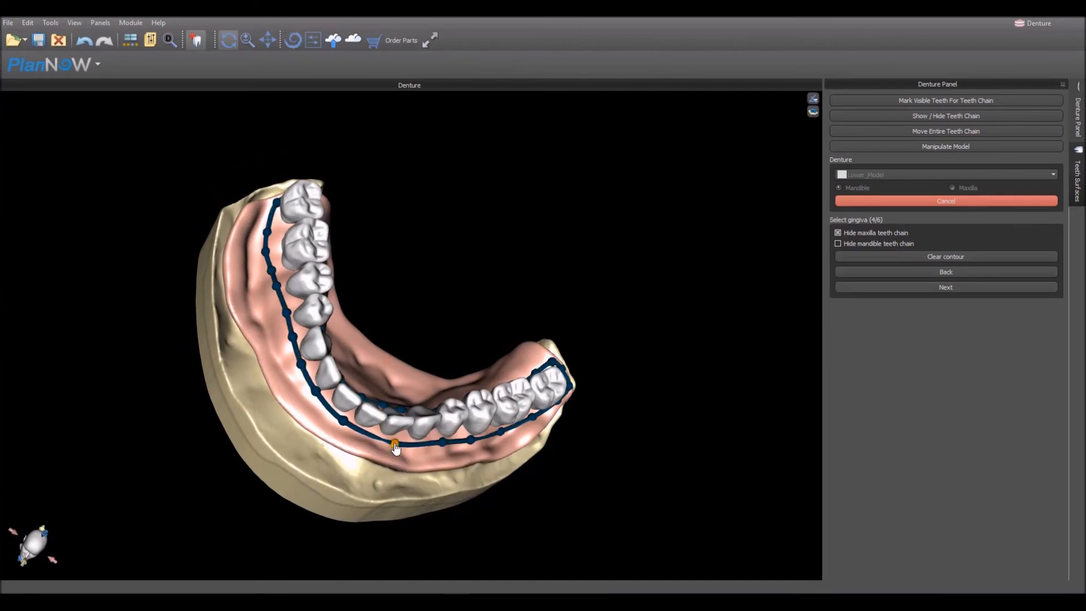
- Apply the closed gingiva contour and proceed to the gingiva reshaping stage
{"action": "left_click_drag", "start_coordinate": [670, 202], "coordinate": [341, 250]}
{"action": "left_click", "coordinate": [946, 287]}
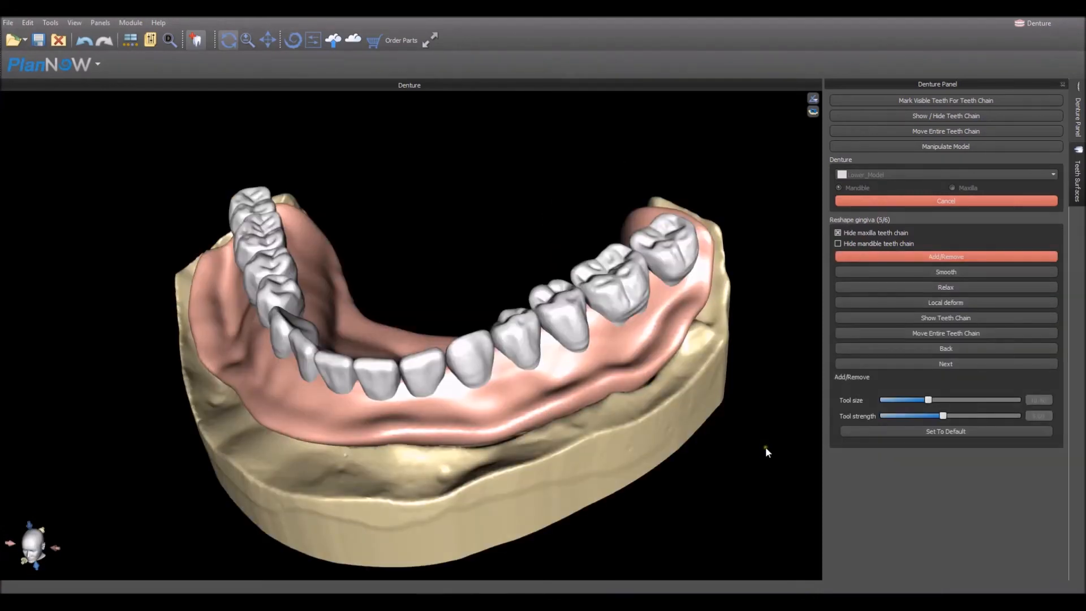
{"action": "left_click_drag", "start_coordinate": [767, 452], "coordinate": [699, 457]}
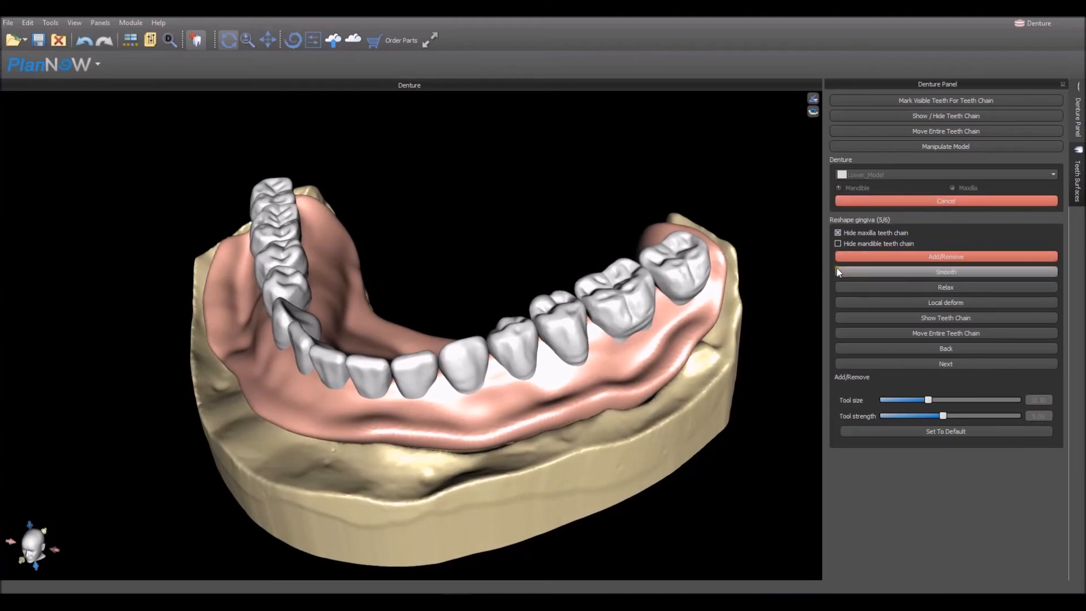
- Reshape the gingiva with the Add/Remove tool on the left buccal side below the molars and premolars
{"action": "left_click", "coordinate": [908, 256]}
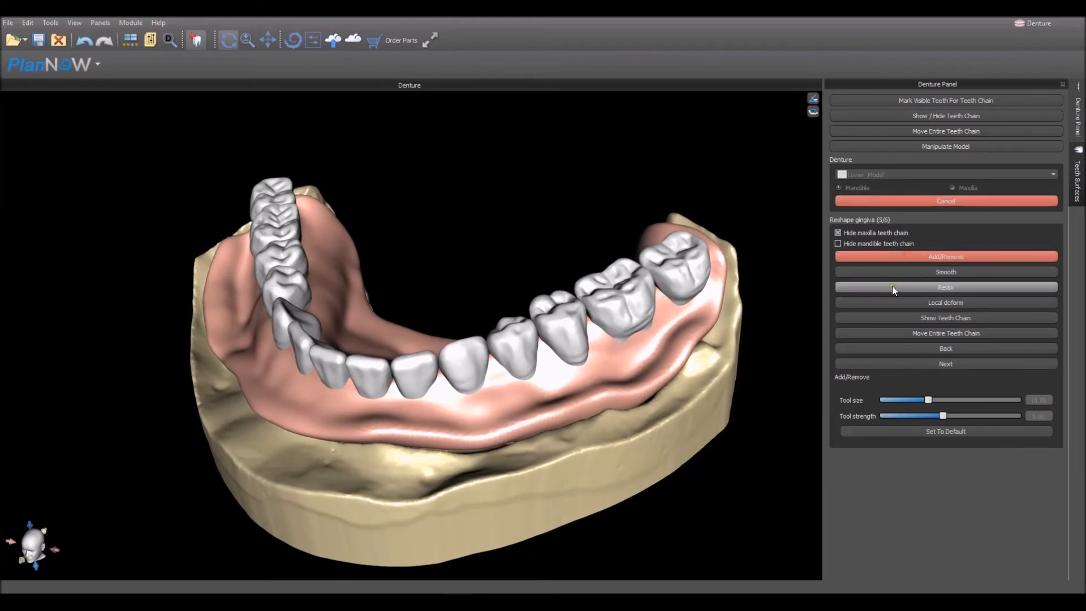
{"action": "left_click_drag", "start_coordinate": [649, 432], "coordinate": [611, 427]}
{"action": "mouse_move", "coordinate": [633, 363]}
{"action": "left_mouse_down"}
{"action": "mouse_move", "coordinate": [634, 343]}
{"action": "mouse_move", "coordinate": [691, 326]}
{"action": "left_mouse_up"}
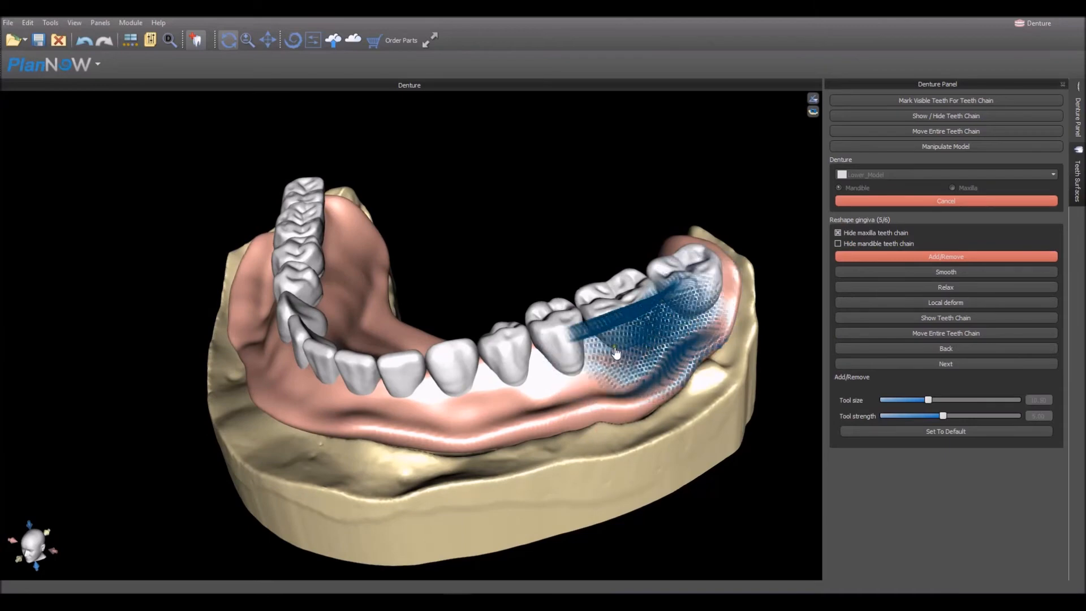
{"action": "mouse_move", "coordinate": [557, 374]}
{"action": "left_mouse_down"}
{"action": "mouse_move", "coordinate": [568, 372]}
{"action": "mouse_move", "coordinate": [474, 372]}
{"action": "left_mouse_up"}
{"action": "mouse_move", "coordinate": [589, 392]}
{"action": "left_mouse_down"}
{"action": "mouse_move", "coordinate": [432, 381]}
{"action": "mouse_move", "coordinate": [433, 390]}
{"action": "left_mouse_up"}
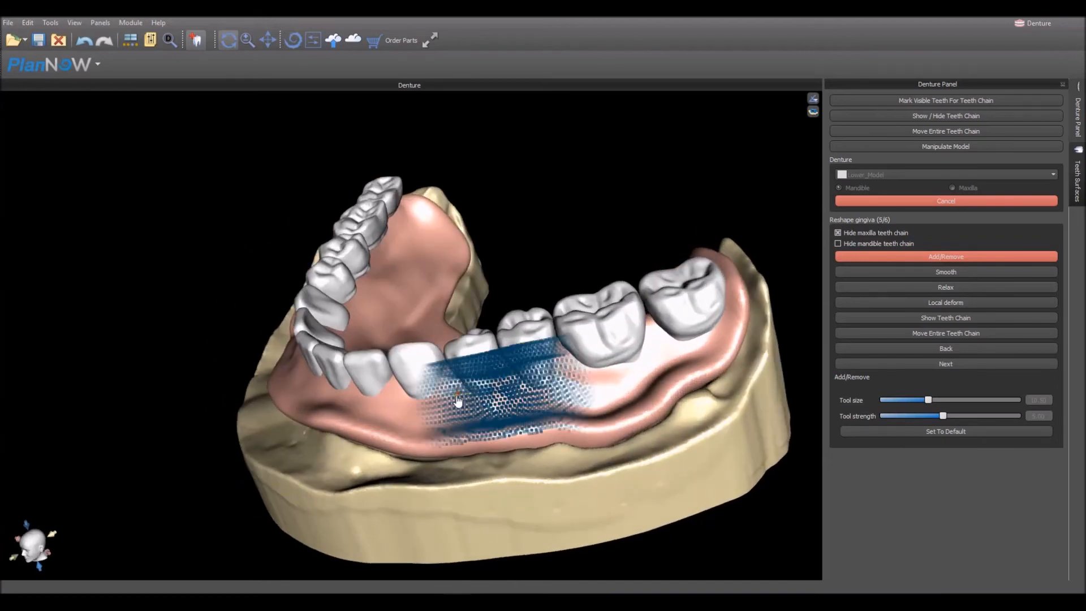
- Sculpt the right buccal gingiva below the molars, premolars and canine with the Add/Remove tool, checking it from several angles
{"action": "mouse_move", "coordinate": [121, 420]}
{"action": "left_mouse_down"}
{"action": "mouse_move", "coordinate": [462, 466]}
{"action": "mouse_move", "coordinate": [356, 461]}
{"action": "mouse_move", "coordinate": [405, 444]}
{"action": "left_mouse_up"}
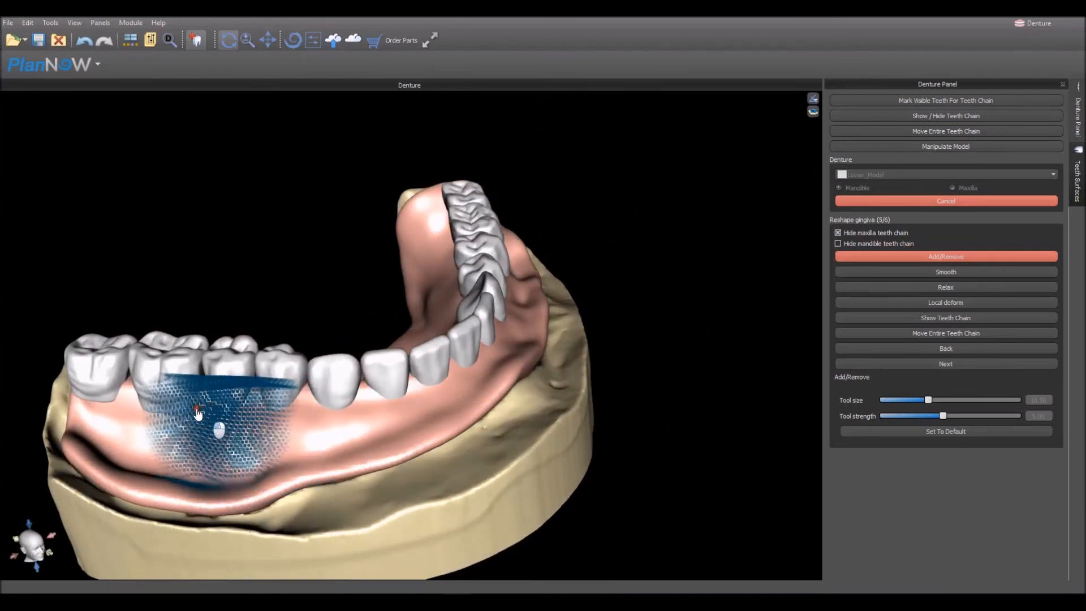
{"action": "mouse_move", "coordinate": [338, 315]}
{"action": "left_mouse_down"}
{"action": "mouse_move", "coordinate": [380, 260]}
{"action": "mouse_move", "coordinate": [417, 498]}
{"action": "mouse_move", "coordinate": [348, 295]}
{"action": "mouse_move", "coordinate": [396, 294]}
{"action": "mouse_move", "coordinate": [444, 273]}
{"action": "mouse_move", "coordinate": [447, 344]}
{"action": "left_mouse_up"}
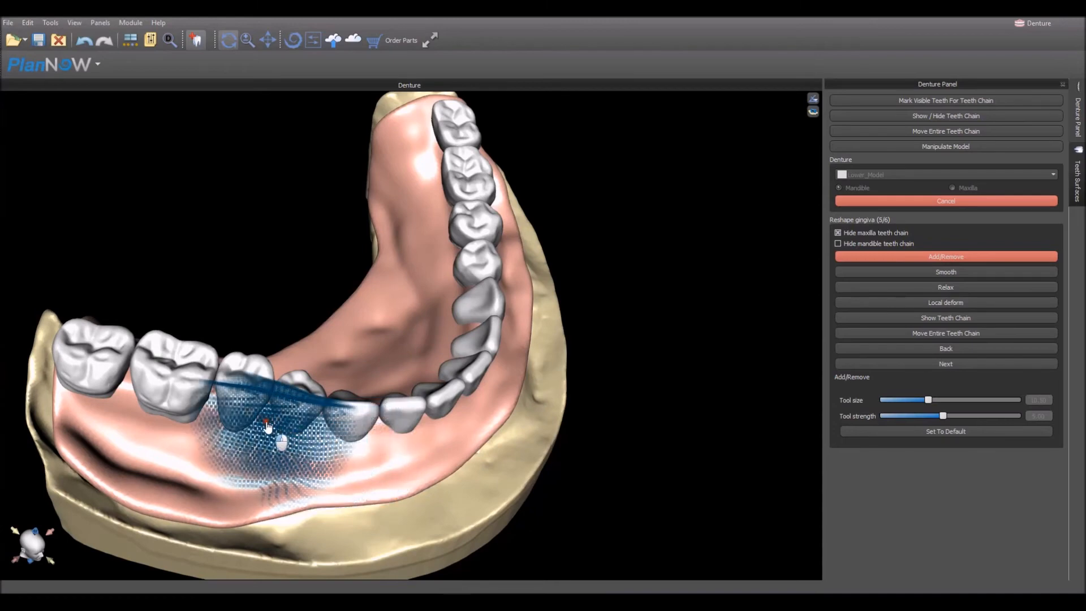
{"action": "left_click_drag", "start_coordinate": [151, 403], "coordinate": [149, 402]}
{"action": "mouse_move", "coordinate": [350, 307]}
{"action": "left_mouse_down"}
{"action": "mouse_move", "coordinate": [366, 398]}
{"action": "mouse_move", "coordinate": [355, 490]}
{"action": "left_mouse_up"}
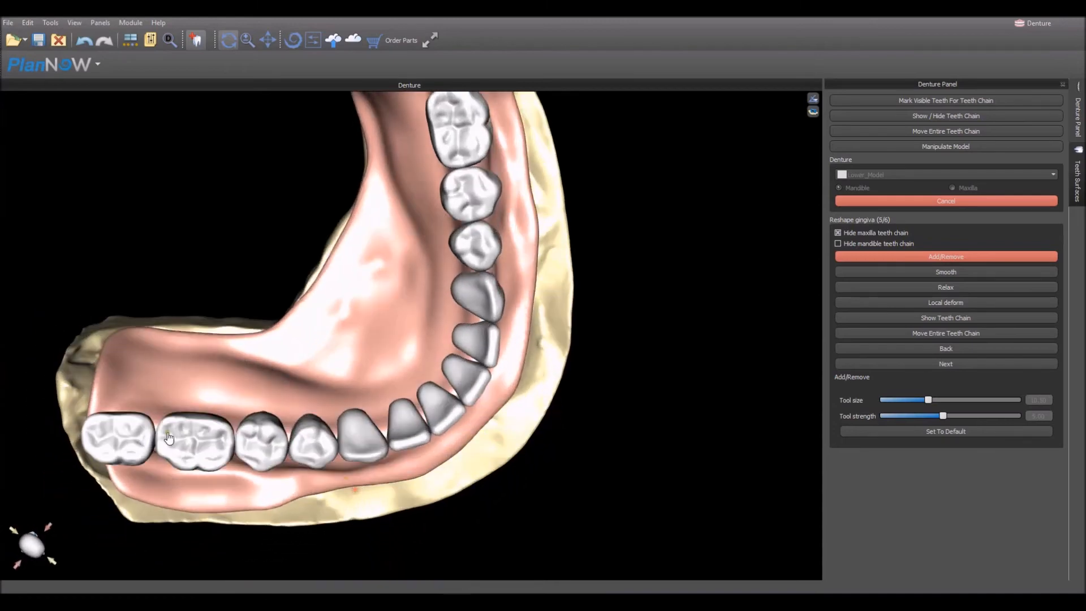
{"action": "mouse_move", "coordinate": [266, 449]}
{"action": "left_mouse_down"}
{"action": "mouse_move", "coordinate": [347, 448]}
{"action": "mouse_move", "coordinate": [434, 424]}
{"action": "mouse_move", "coordinate": [488, 361]}
{"action": "left_mouse_up"}
{"action": "left_click_drag", "start_coordinate": [577, 460], "coordinate": [348, 469]}
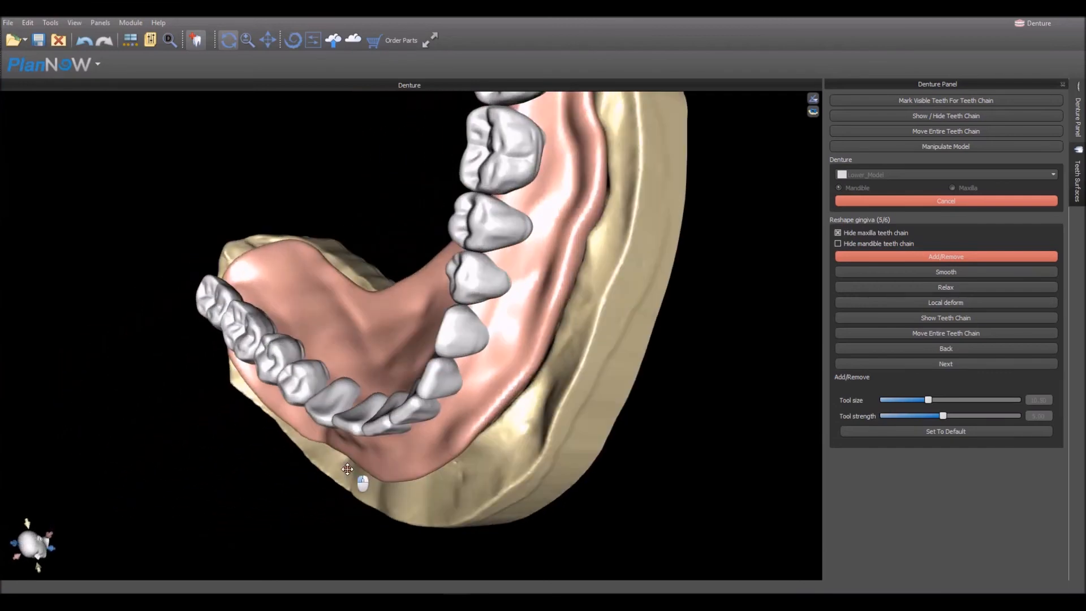
{"action": "mouse_move", "coordinate": [206, 468]}
{"action": "left_mouse_down"}
{"action": "mouse_move", "coordinate": [412, 230]}
{"action": "mouse_move", "coordinate": [400, 247]}
{"action": "left_mouse_up"}
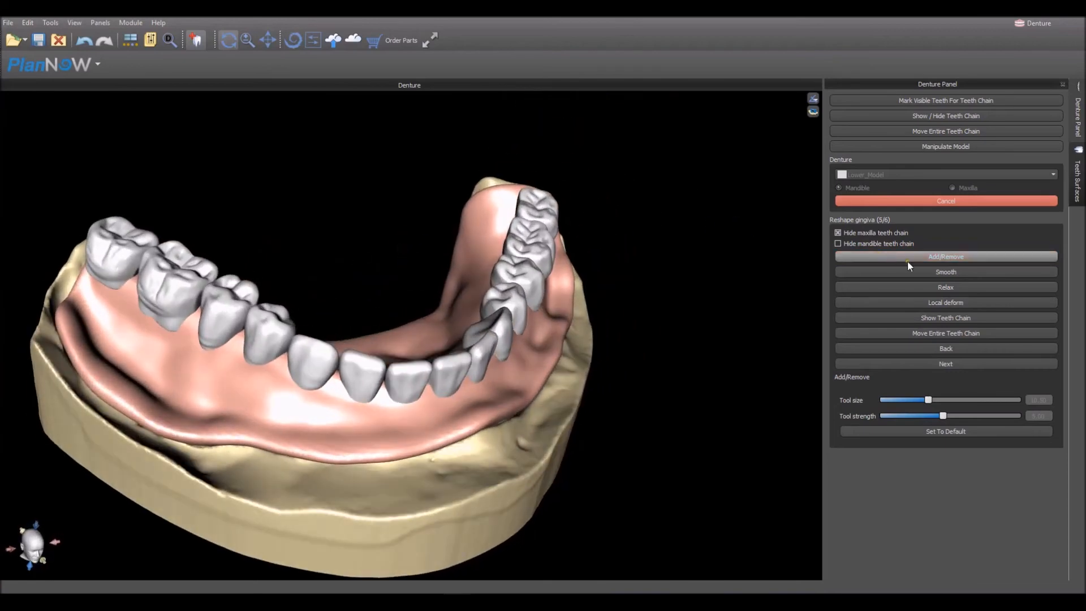
- Refine the right buccal gingiva at the premolar necks with Local deform, reducing the tool size for finer changes
{"action": "left_click", "coordinate": [929, 303]}
{"action": "left_click_drag", "start_coordinate": [657, 464], "coordinate": [725, 376]}
{"action": "left_click_drag", "start_coordinate": [381, 451], "coordinate": [421, 427]}
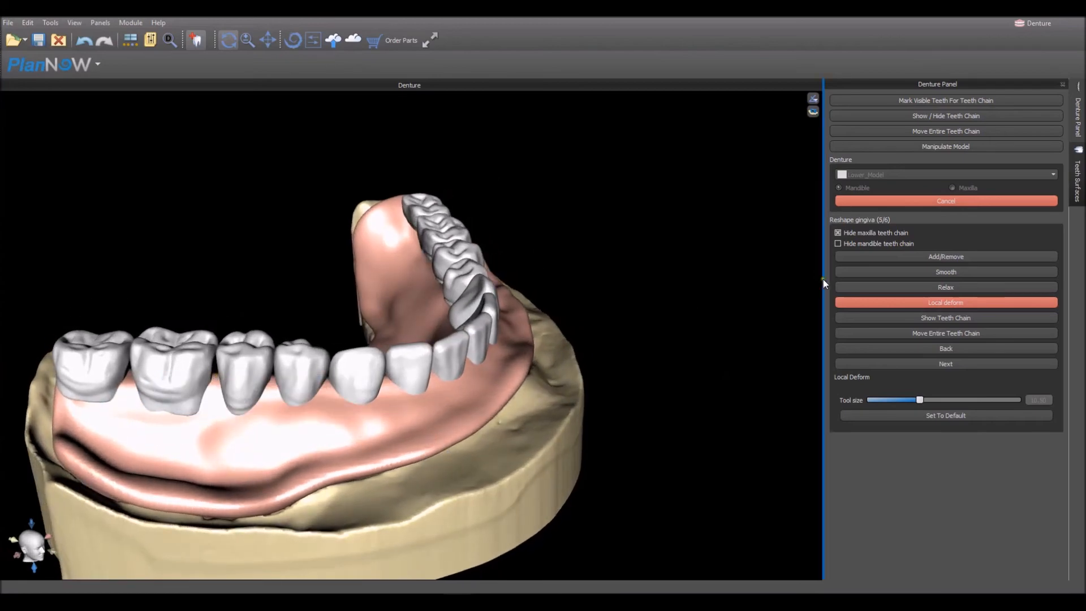
{"action": "left_click_drag", "start_coordinate": [247, 439], "coordinate": [283, 437]}
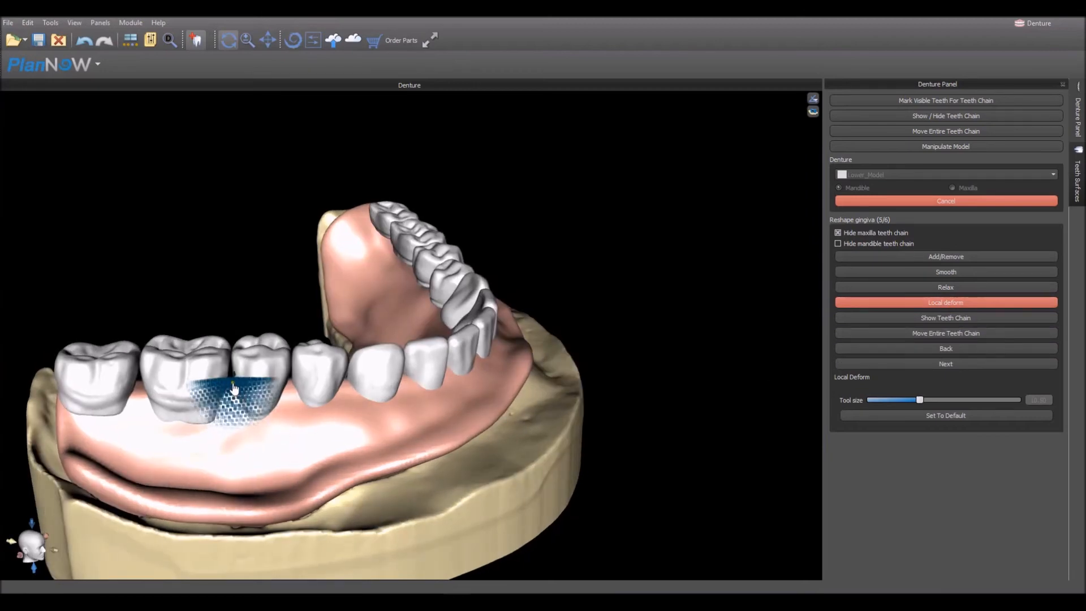
{"action": "left_click_drag", "start_coordinate": [234, 388], "coordinate": [233, 386]}
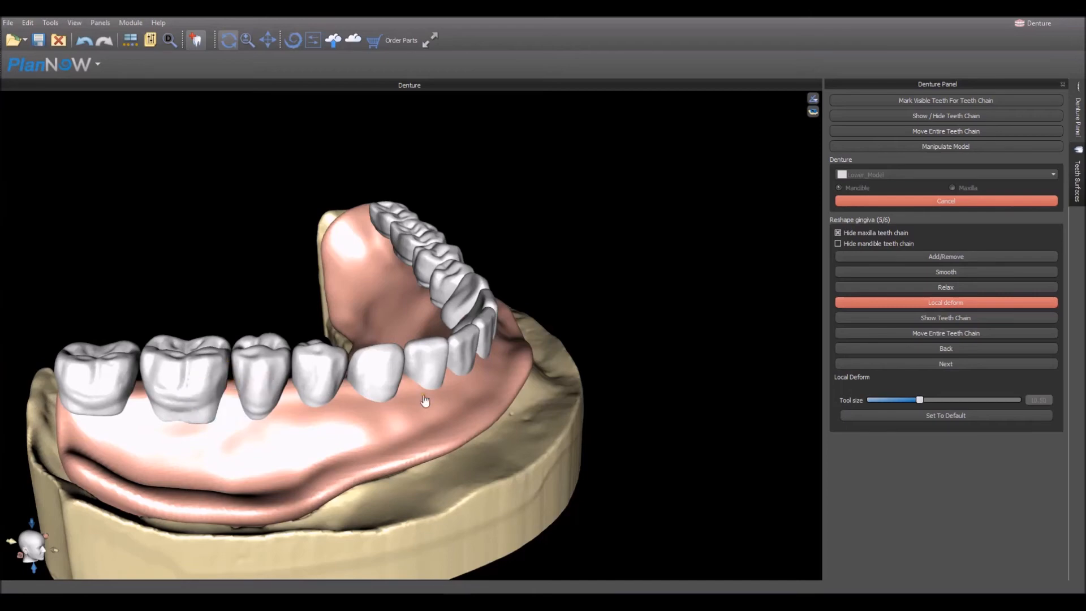
{"action": "left_click_drag", "start_coordinate": [920, 400], "coordinate": [905, 400]}
{"action": "right_click_drag", "start_coordinate": [542, 485], "coordinate": [451, 494]}
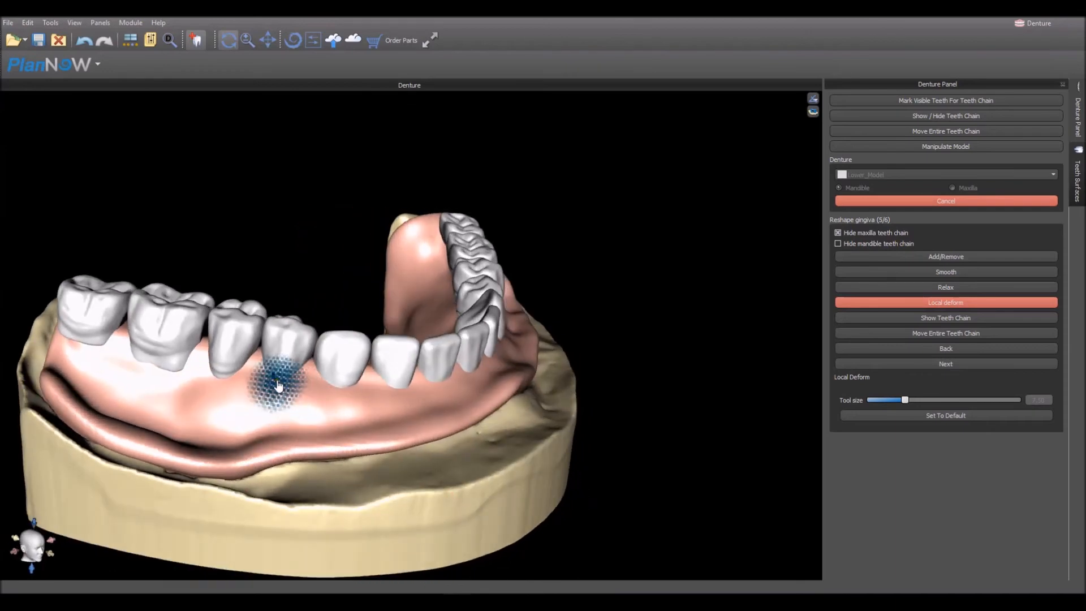
- Touch up the gingiva below the front teeth with the Add/Remove tool at a smaller tool size
{"action": "left_click", "coordinate": [925, 258]}
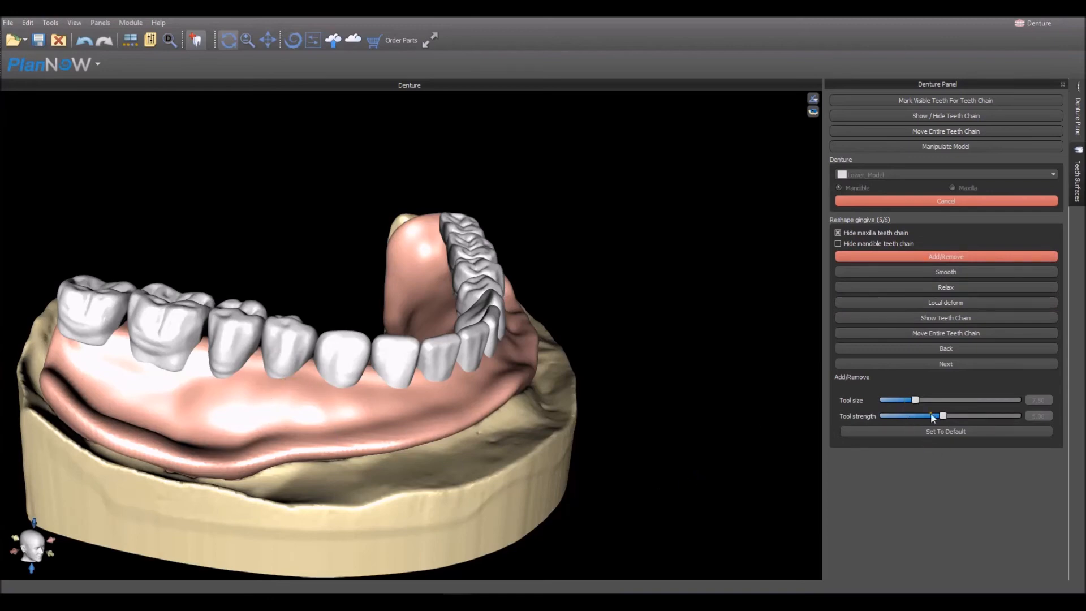
{"action": "left_click_drag", "start_coordinate": [915, 400], "coordinate": [907, 400]}
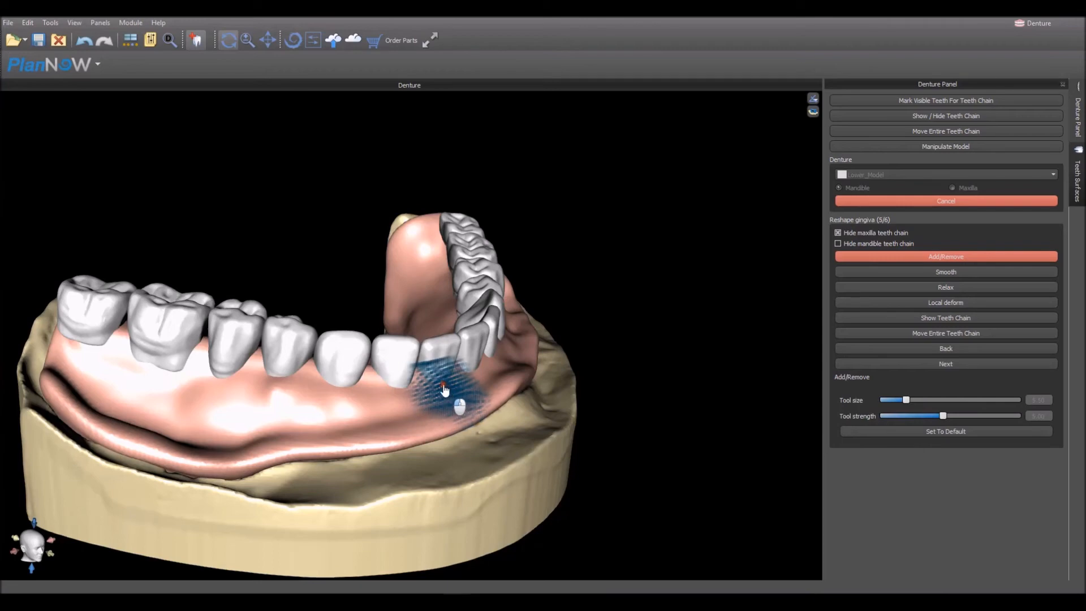
{"action": "mouse_move", "coordinate": [630, 409]}
{"action": "right_mouse_down"}
{"action": "mouse_move", "coordinate": [545, 417]}
{"action": "mouse_move", "coordinate": [497, 444]}
{"action": "mouse_move", "coordinate": [471, 465]}
{"action": "mouse_move", "coordinate": [482, 499]}
{"action": "right_mouse_up"}
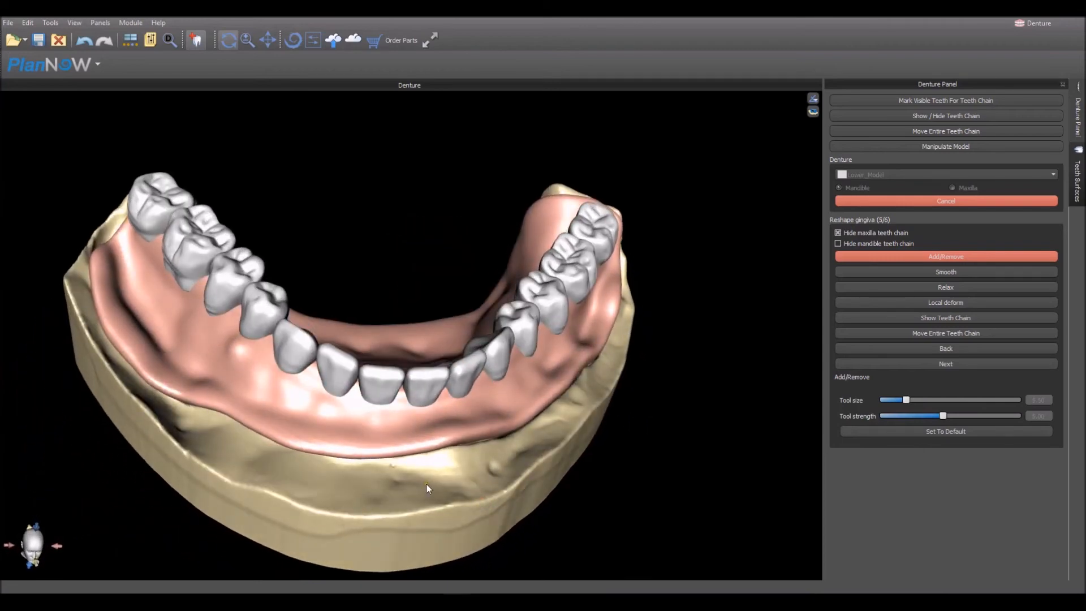
{"action": "right_click_drag", "start_coordinate": [428, 489], "coordinate": [407, 507]}
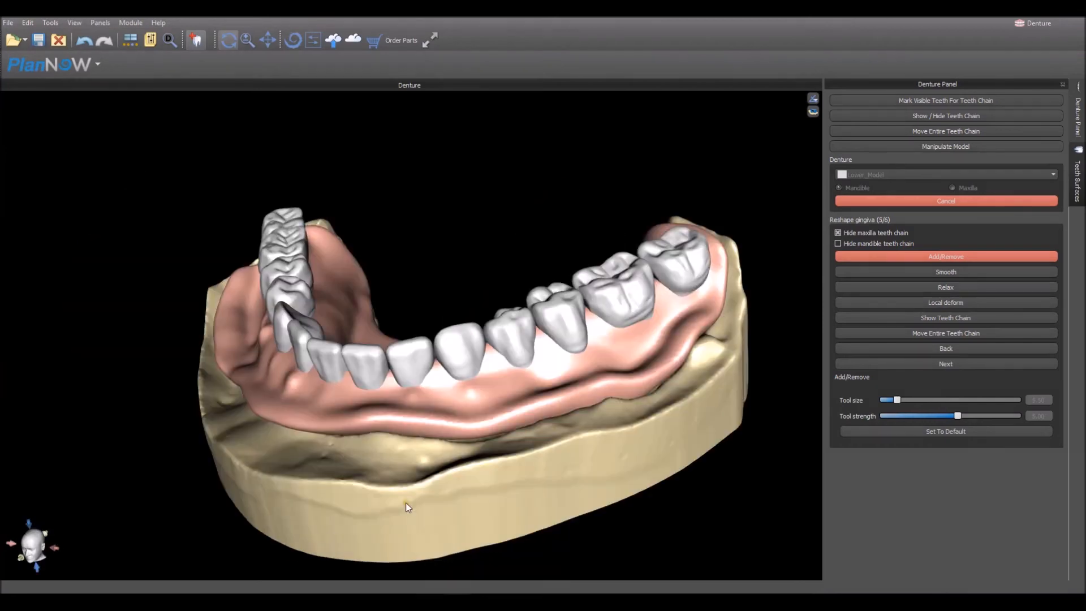
- Proceed to the teeth insert direction stage and finalize the mandible denture with Tooth reduction coping enabled
{"action": "right_click_drag", "start_coordinate": [477, 480], "coordinate": [533, 480]}
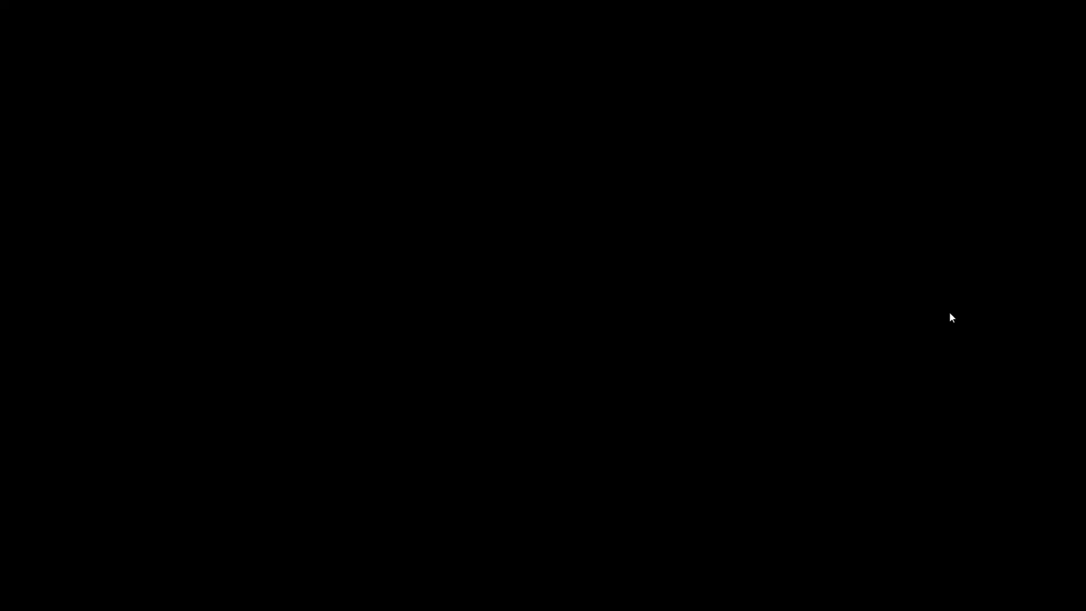
{"action": "left_click", "coordinate": [949, 314]}
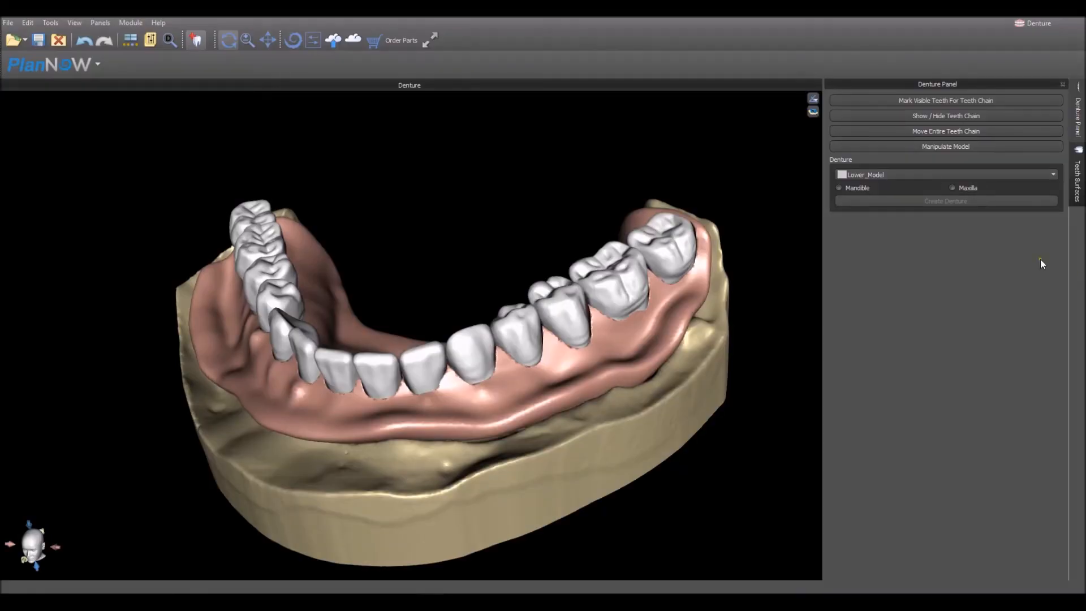
- Open the list of teeth surfaces and filter it to show only the mandibular dentures
{"action": "left_click", "coordinate": [1078, 181]}
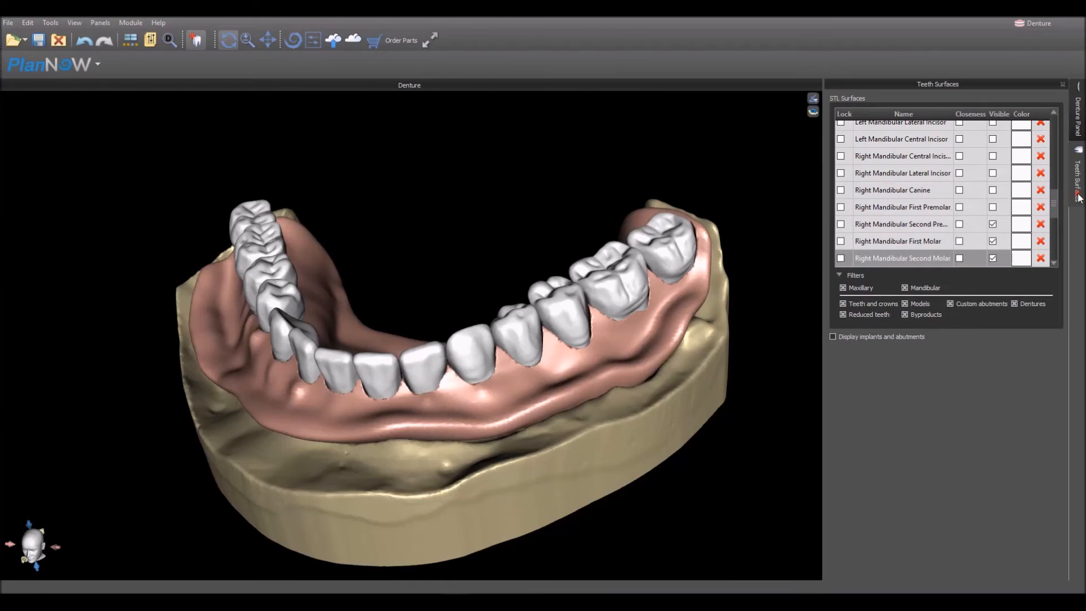
{"action": "left_click", "coordinate": [862, 288]}
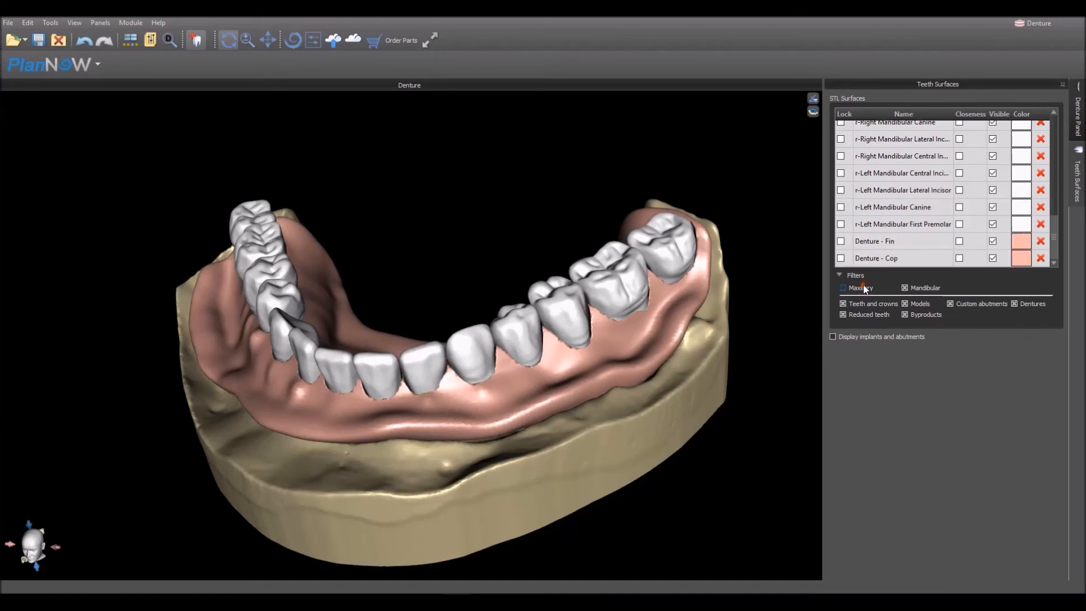
{"action": "left_click", "coordinate": [931, 305]}
{"action": "left_click", "coordinate": [951, 304]}
{"action": "left_click", "coordinate": [1016, 304]}
{"action": "left_click", "coordinate": [870, 315]}
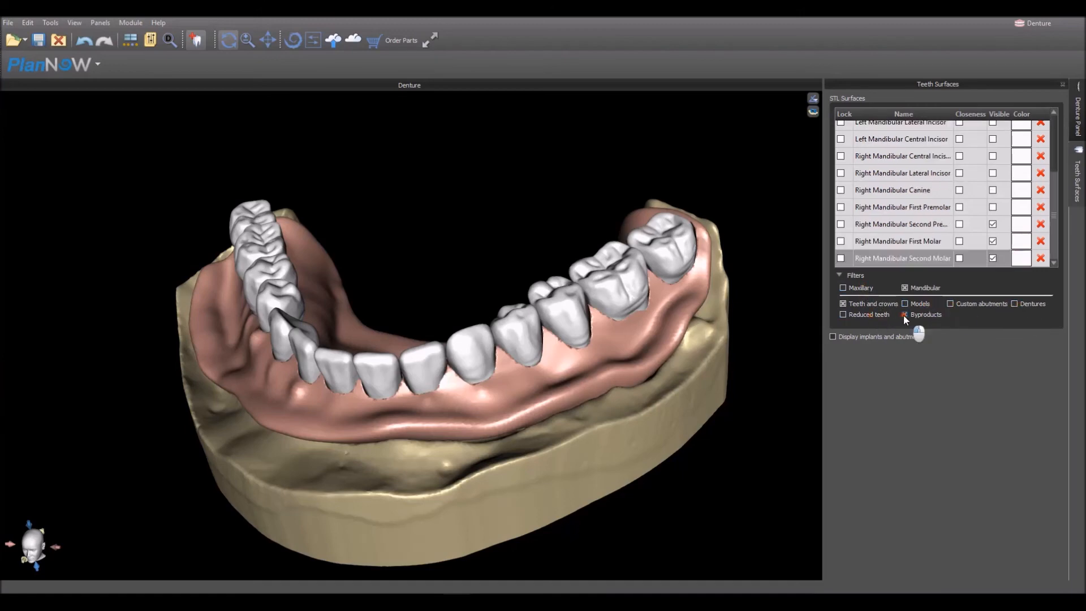
{"action": "left_click", "coordinate": [864, 304]}
{"action": "left_click", "coordinate": [1019, 304]}
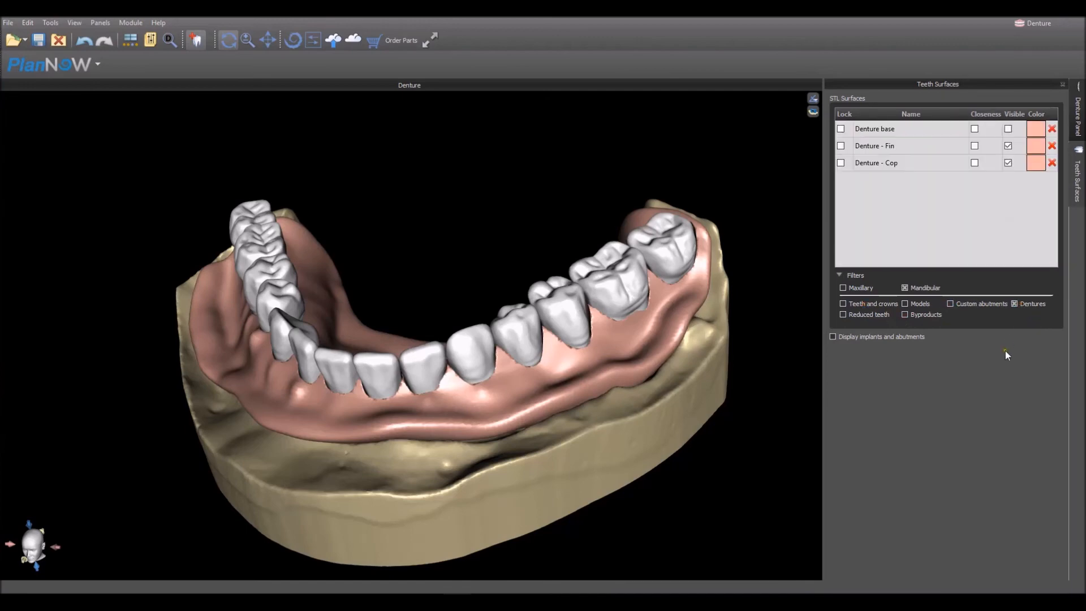
- Filter the surface list to mandibular teeth and crowns only and hide all of them in the view
{"action": "left_click", "coordinate": [1036, 304]}
{"action": "left_click", "coordinate": [844, 304]}
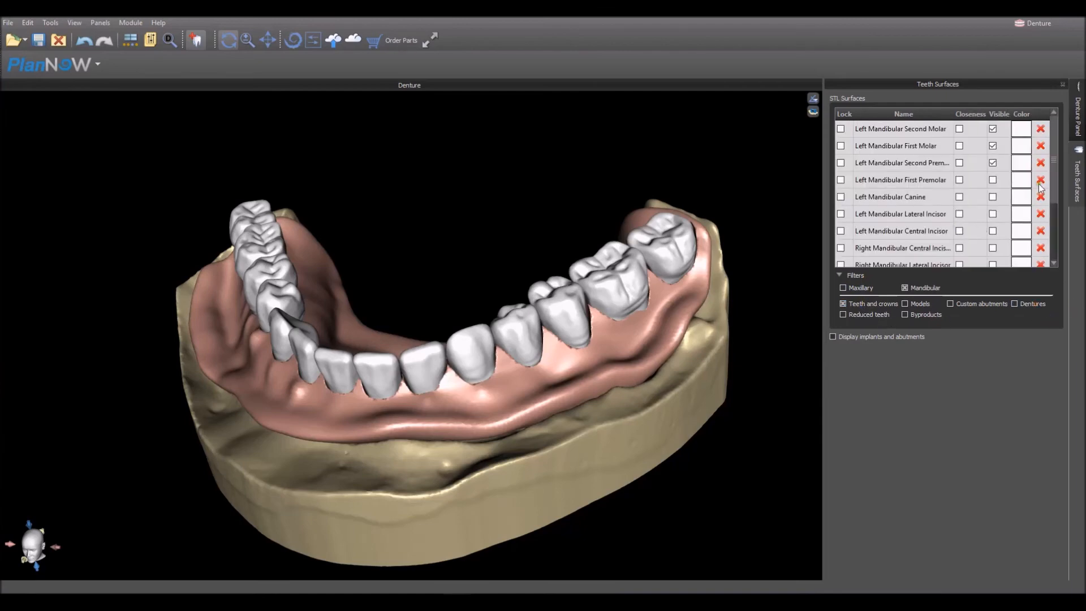
{"action": "mouse_move", "coordinate": [1054, 169]}
{"action": "left_mouse_down"}
{"action": "mouse_move", "coordinate": [1053, 259]}
{"action": "mouse_move", "coordinate": [1054, 152]}
{"action": "left_mouse_up"}
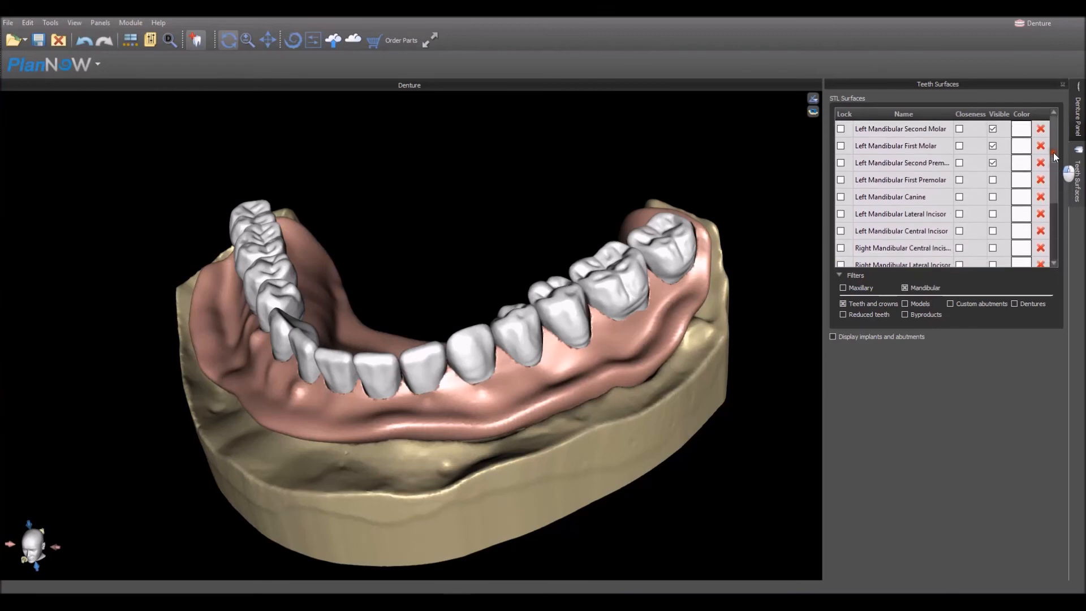
{"action": "left_click", "coordinate": [996, 113]}
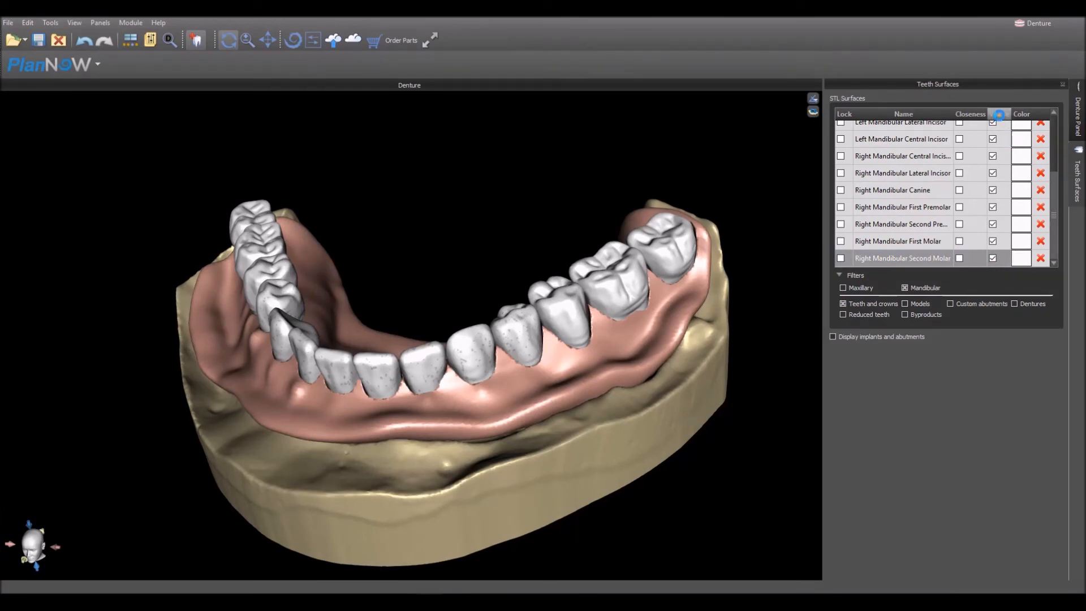
{"action": "left_click", "coordinate": [998, 115]}
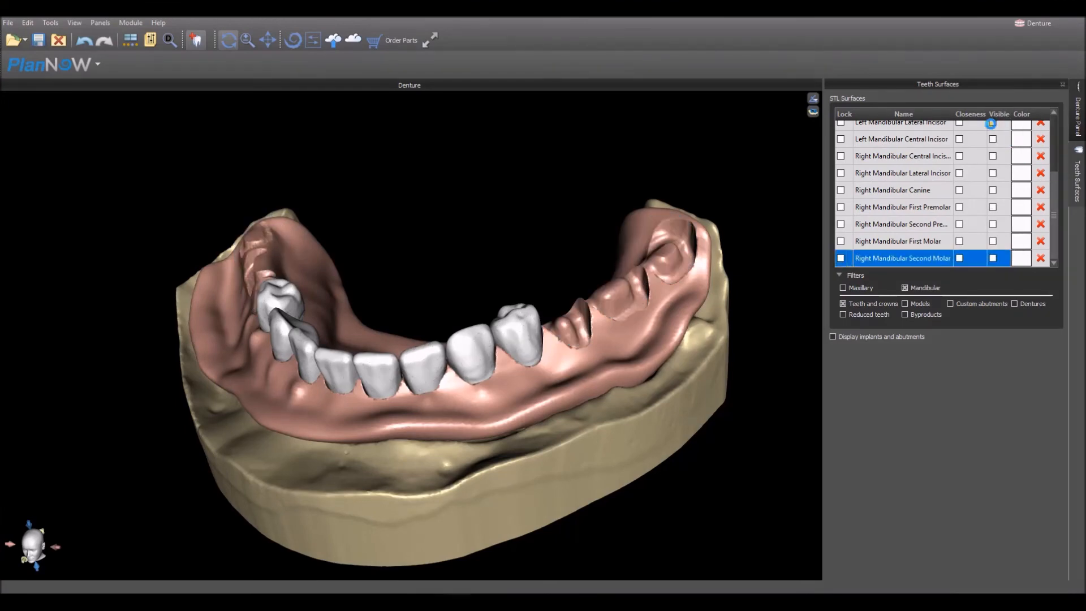
{"action": "left_click_drag", "start_coordinate": [529, 170], "coordinate": [290, 509]}
- Filter the surface list to the mandibular reduced teeth only and hide all of them
{"action": "left_click", "coordinate": [859, 303]}
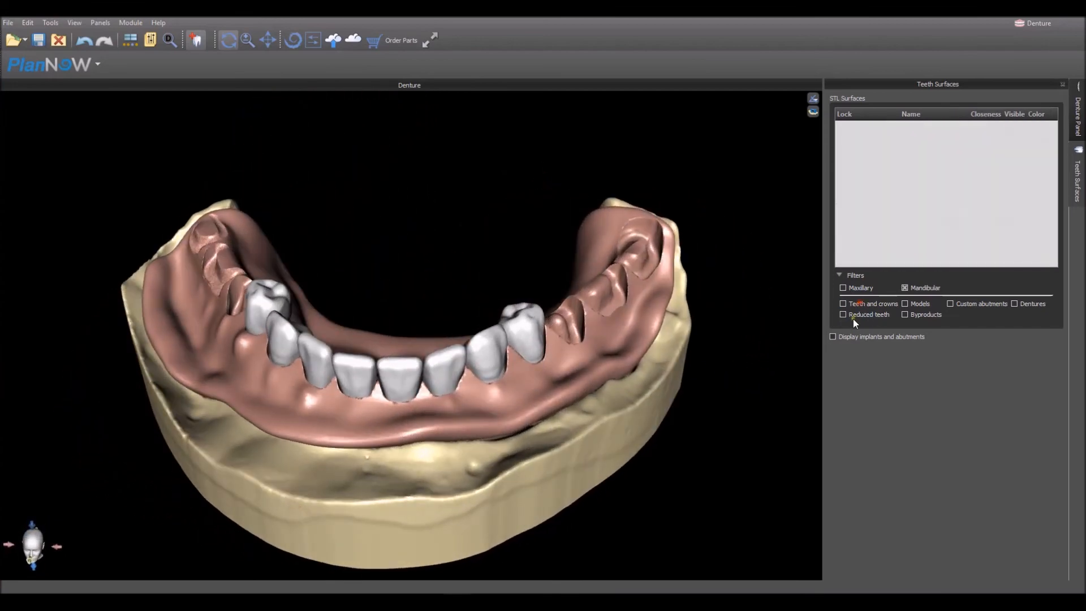
{"action": "left_click", "coordinate": [853, 317]}
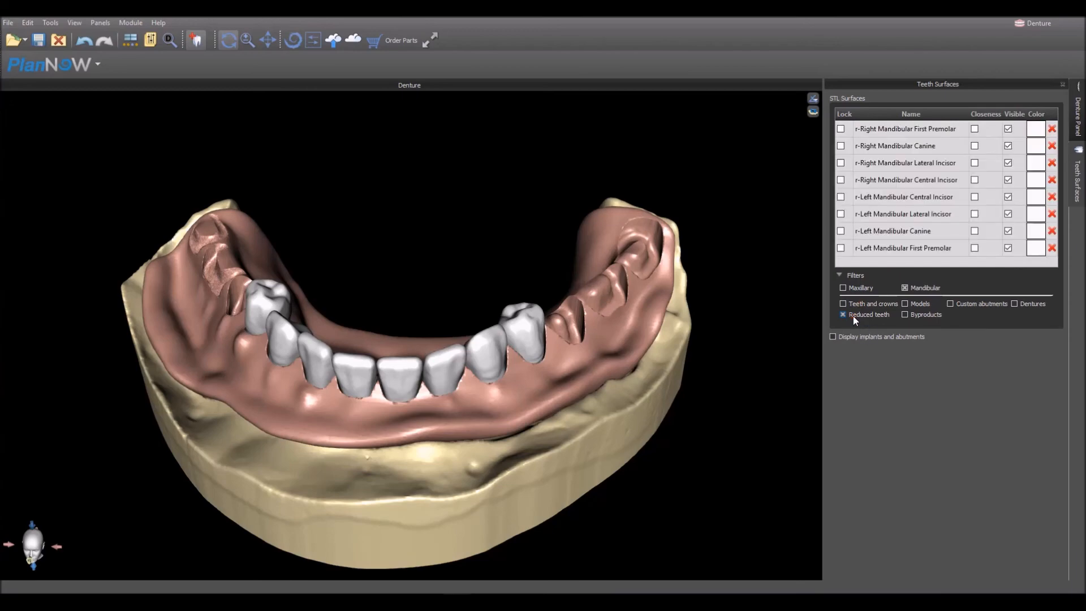
{"action": "mouse_move", "coordinate": [431, 528]}
{"action": "left_mouse_down"}
{"action": "mouse_move", "coordinate": [444, 517]}
{"action": "mouse_move", "coordinate": [434, 518]}
{"action": "left_mouse_up"}
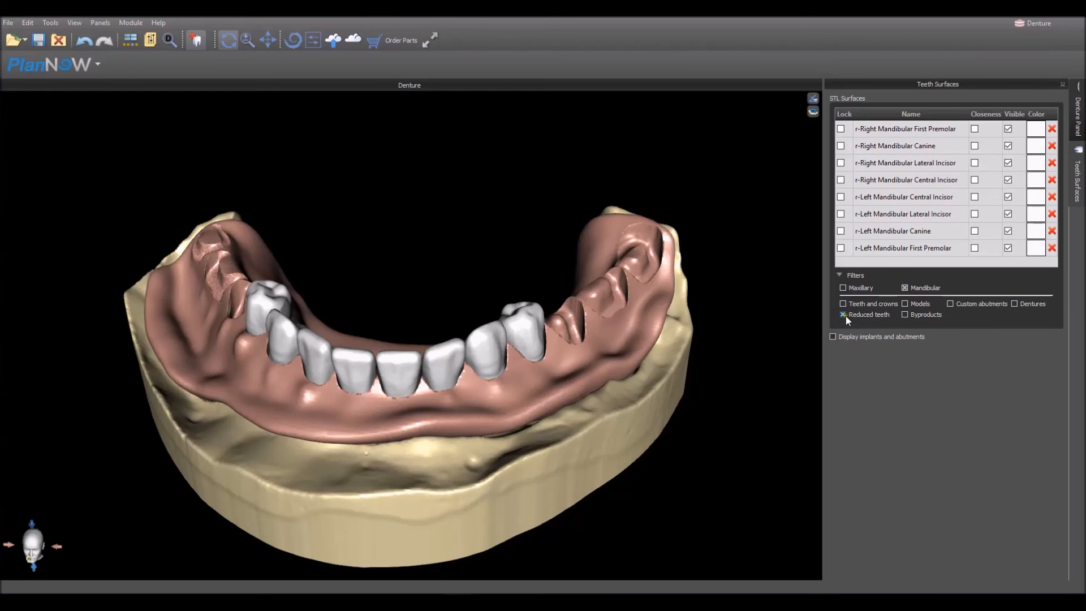
{"action": "left_click", "coordinate": [1012, 115]}
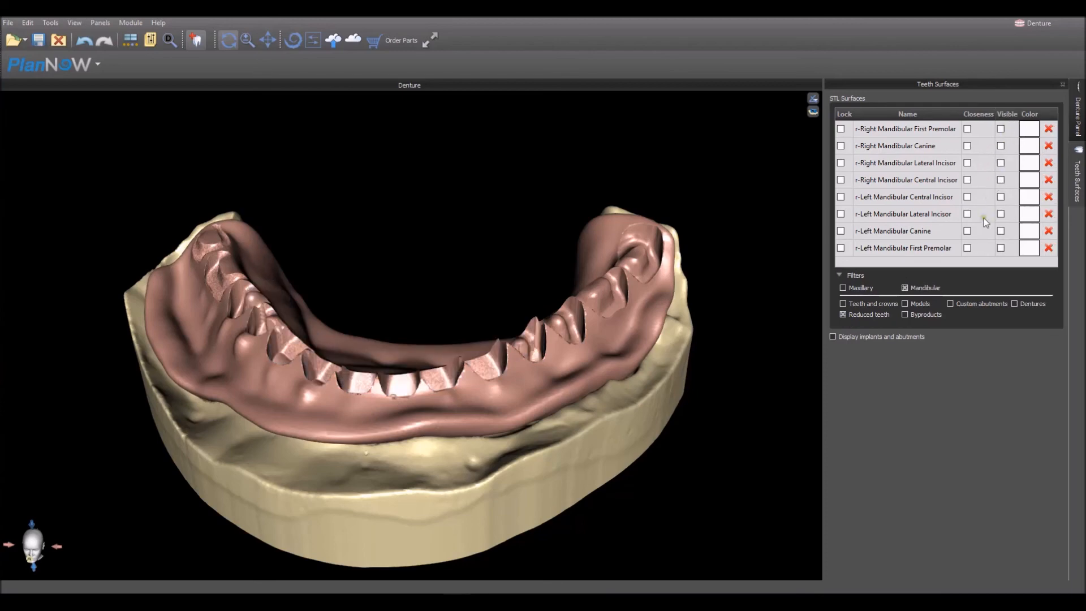
- List only the mandibular dentures, hide Denture - Fin and Denture - Cop, and show the Denture base alone for inspection
{"action": "left_click", "coordinate": [861, 315]}
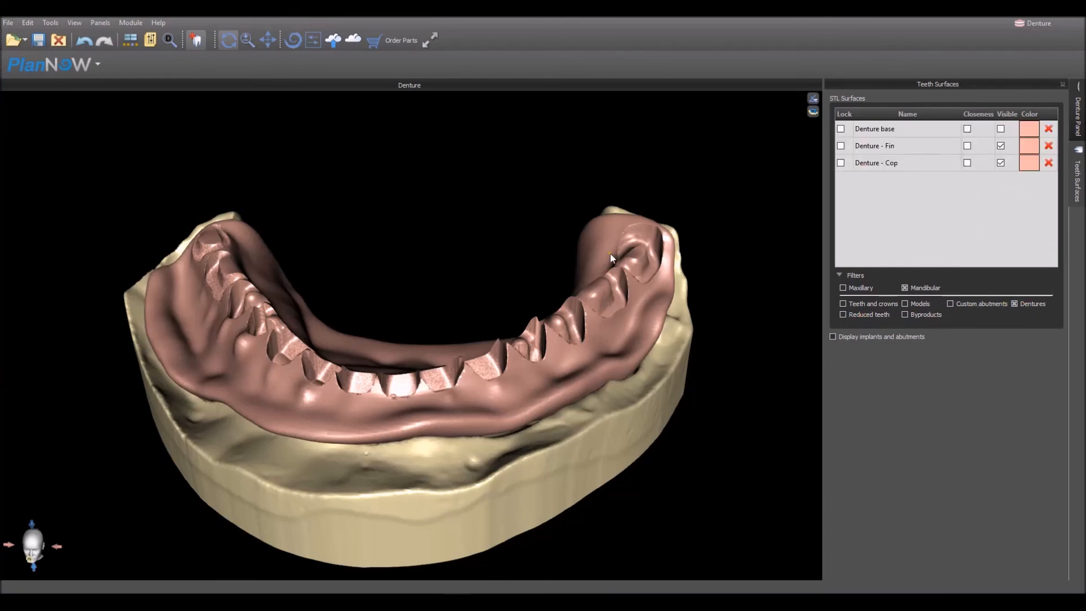
{"action": "left_click_drag", "start_coordinate": [610, 252], "coordinate": [706, 208]}
{"action": "left_click", "coordinate": [1001, 146]}
{"action": "left_click", "coordinate": [1001, 163]}
{"action": "left_click", "coordinate": [1001, 129]}
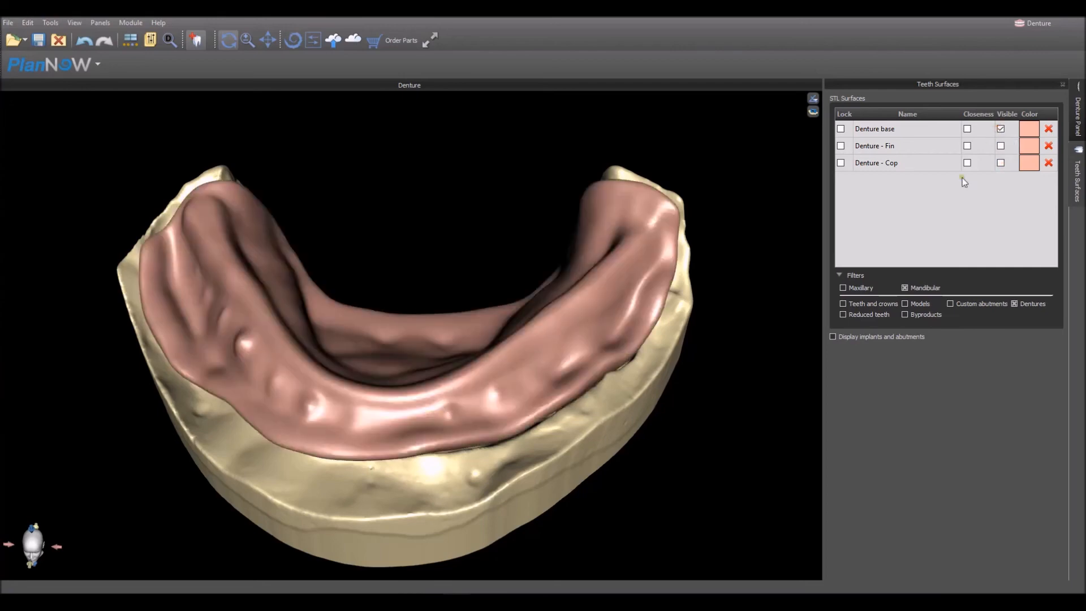
{"action": "left_click_drag", "start_coordinate": [460, 517], "coordinate": [410, 562]}
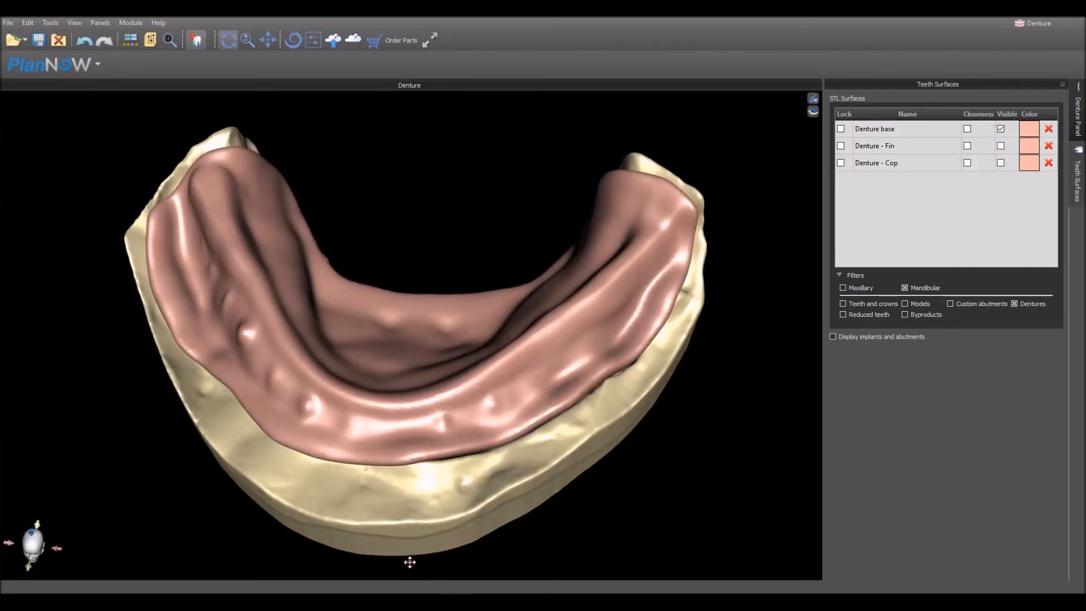
{"action": "left_click_drag", "start_coordinate": [430, 266], "coordinate": [456, 303]}
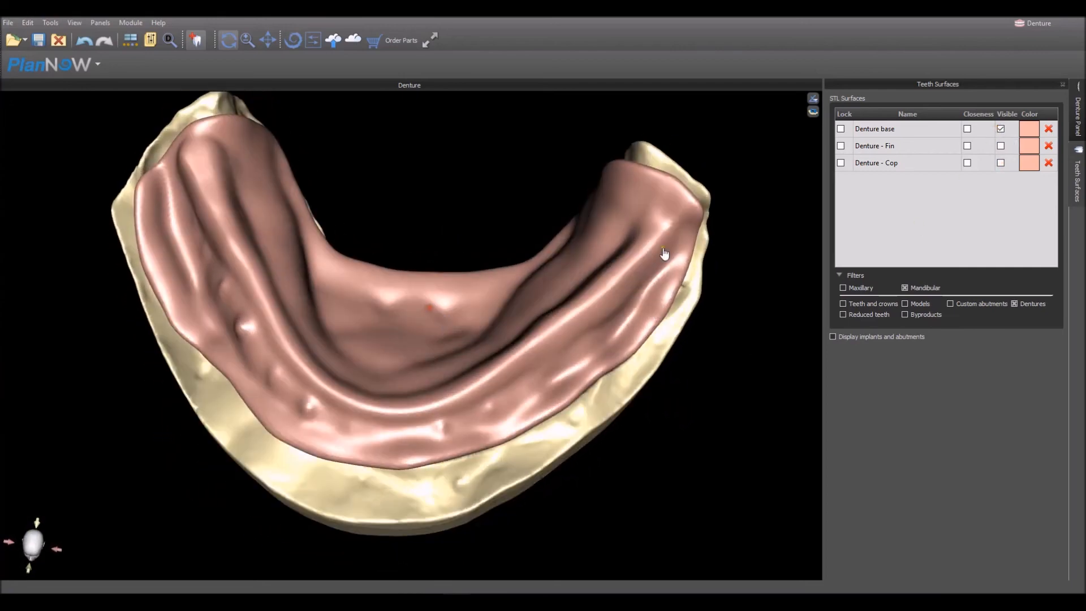
- Hide the Denture base and show Denture - Fin on the lower model, inspecting its tooth sockets
{"action": "left_click", "coordinate": [1001, 129]}
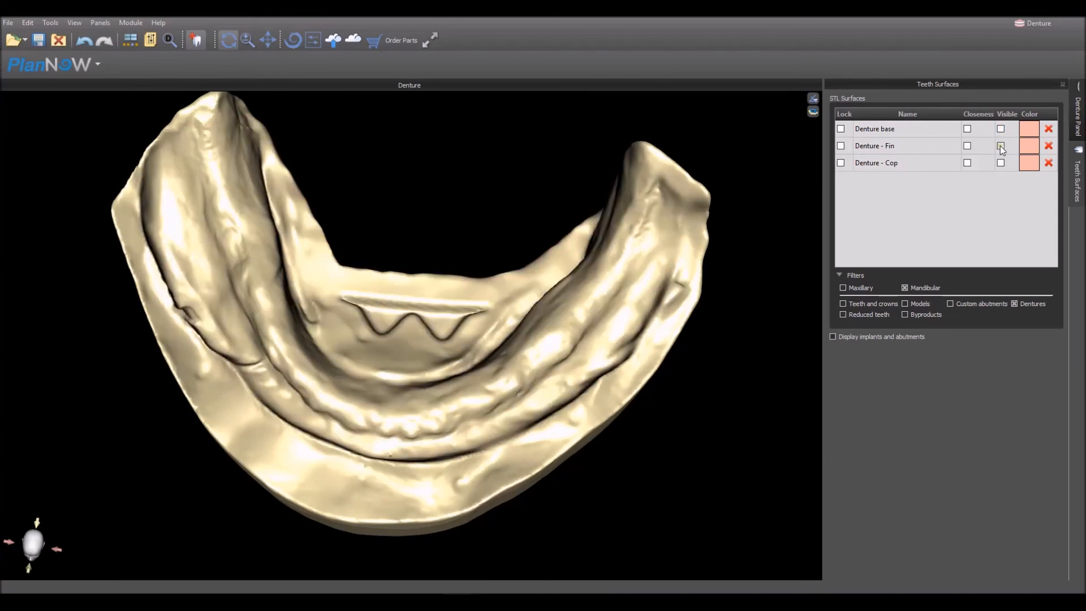
{"action": "left_click", "coordinate": [1000, 146]}
{"action": "left_click_drag", "start_coordinate": [427, 503], "coordinate": [359, 504]}
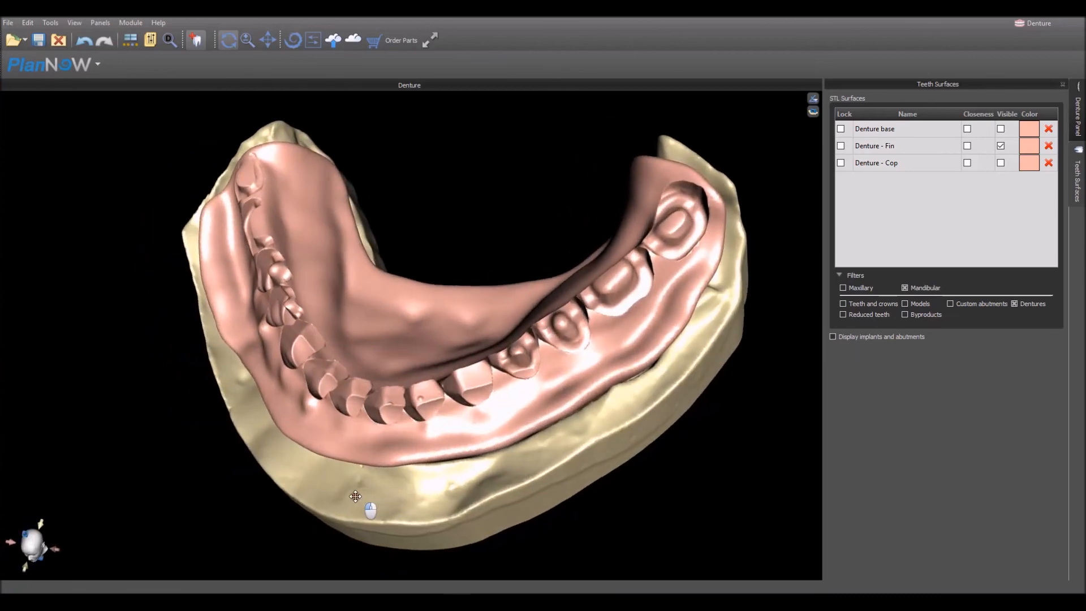
- Hide Denture - Fin and show Denture - Cop on the lower model, inspecting its tooth openings
{"action": "left_click_drag", "start_coordinate": [213, 449], "coordinate": [311, 433]}
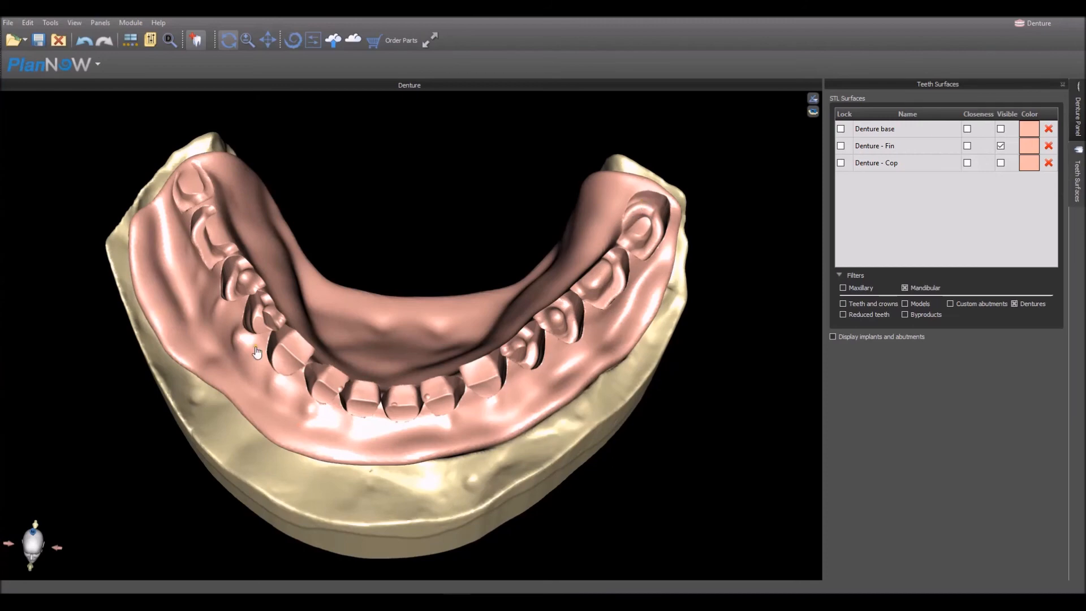
{"action": "left_click", "coordinate": [1000, 145]}
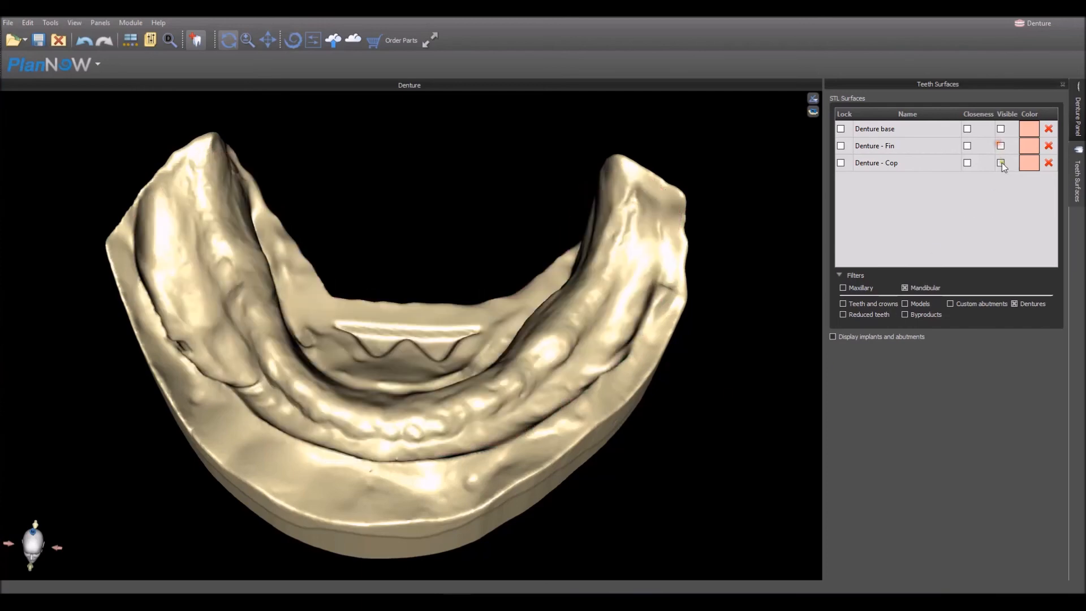
{"action": "left_click", "coordinate": [1001, 163]}
{"action": "left_click_drag", "start_coordinate": [406, 175], "coordinate": [396, 274]}
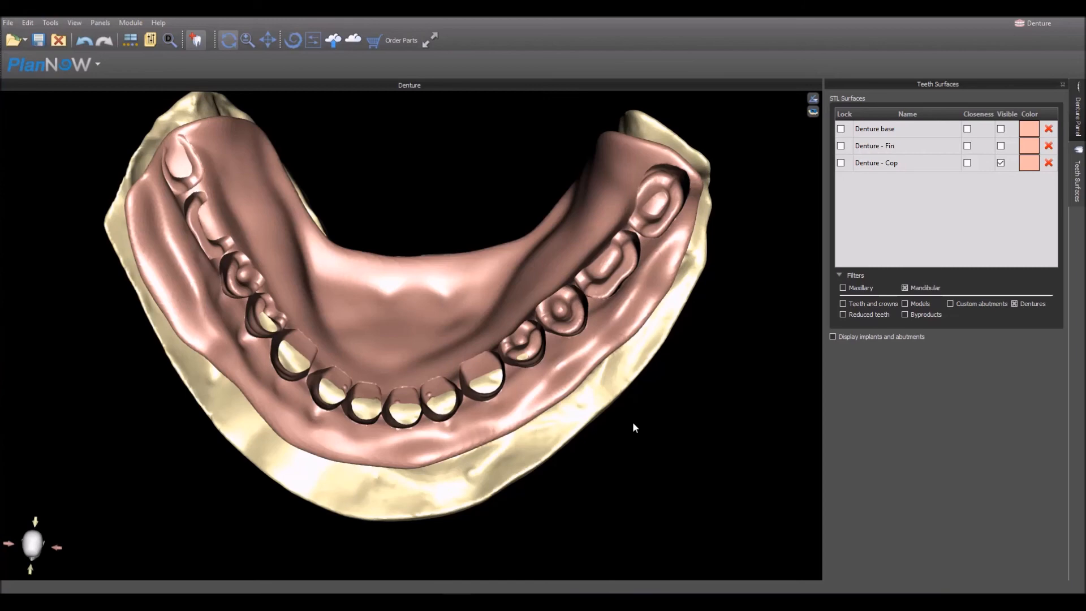
{"action": "right_click_drag", "start_coordinate": [565, 521], "coordinate": [551, 501]}
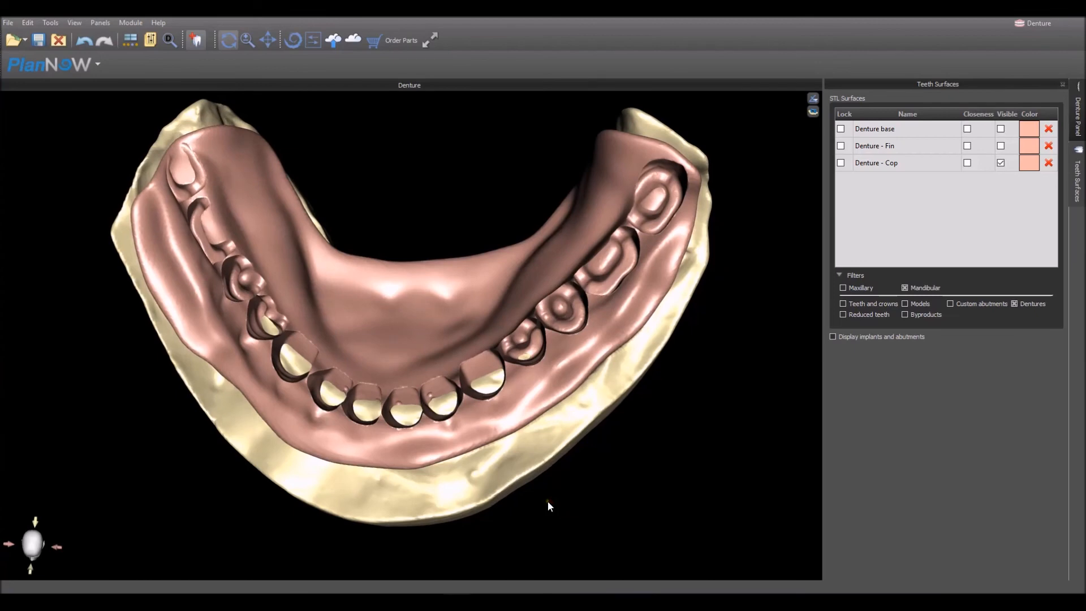
{"action": "right_click_drag", "start_coordinate": [507, 464], "coordinate": [521, 478]}
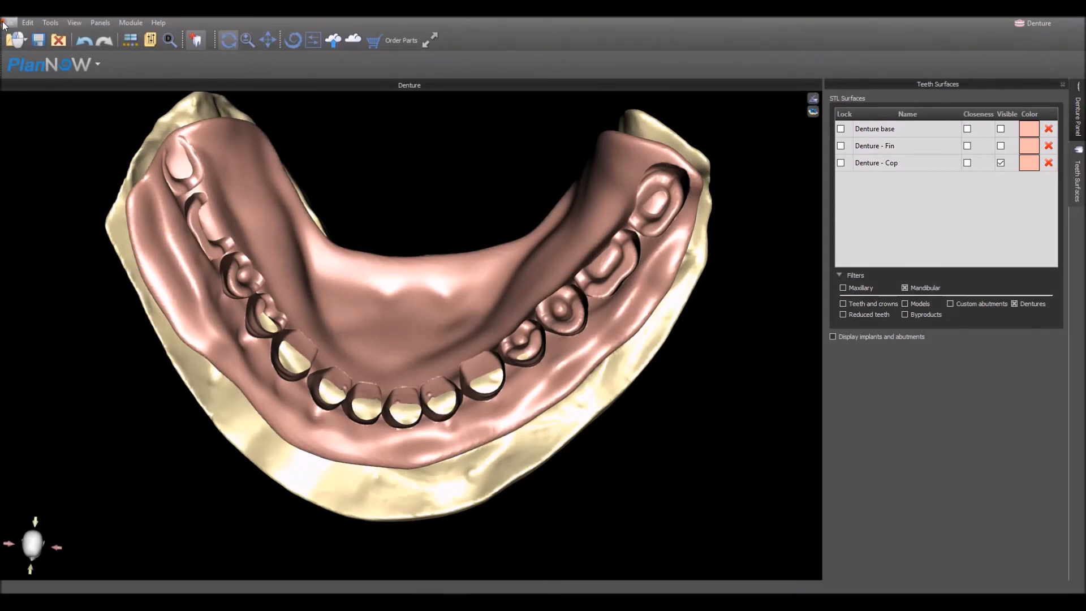
- Open the data export and mark the Denture base as the only STL surface, together with the reduced mandibular teeth
{"action": "left_click", "coordinate": [3, 22]}
{"action": "left_click", "coordinate": [33, 124]}
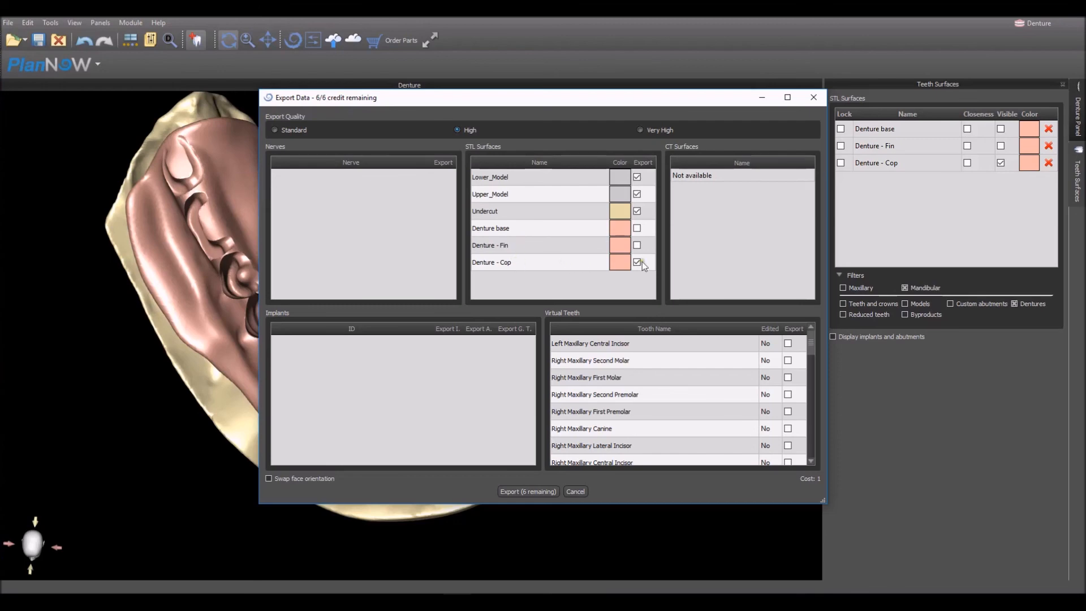
{"action": "left_click_drag", "start_coordinate": [813, 341], "coordinate": [803, 427]}
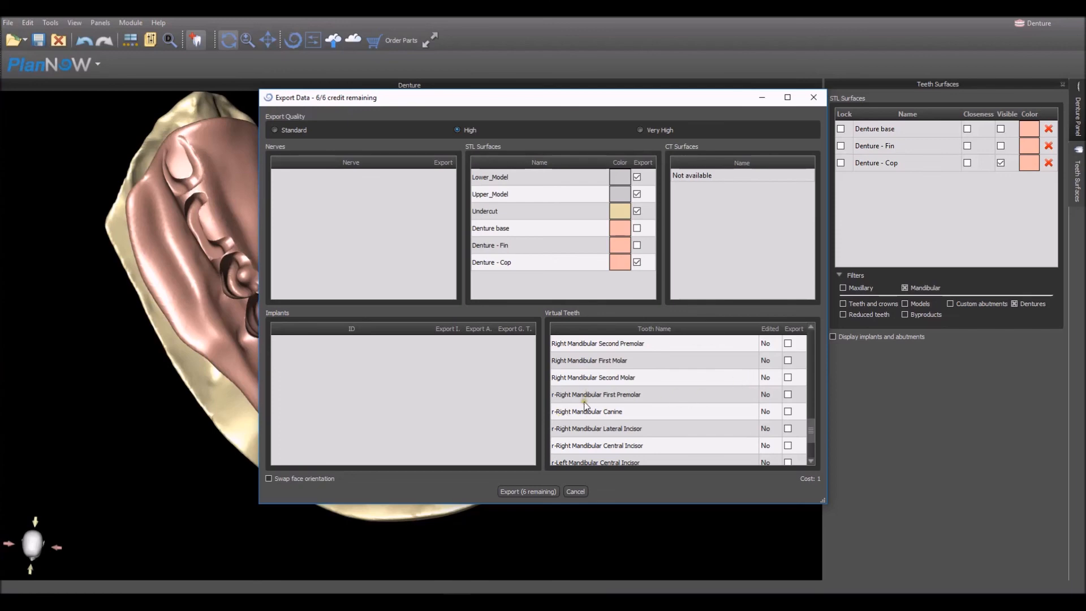
{"action": "left_click", "coordinate": [788, 395]}
{"action": "left_click", "coordinate": [788, 412]}
{"action": "left_click", "coordinate": [787, 411]}
{"action": "left_click", "coordinate": [788, 394]}
- Check which virtual teeth are marked for export, from the reduced mandibular teeth back to the maxillary molars and premolars
{"action": "scroll", "coordinate": [663, 395], "scroll_direction": "up", "scroll_amount": 1}
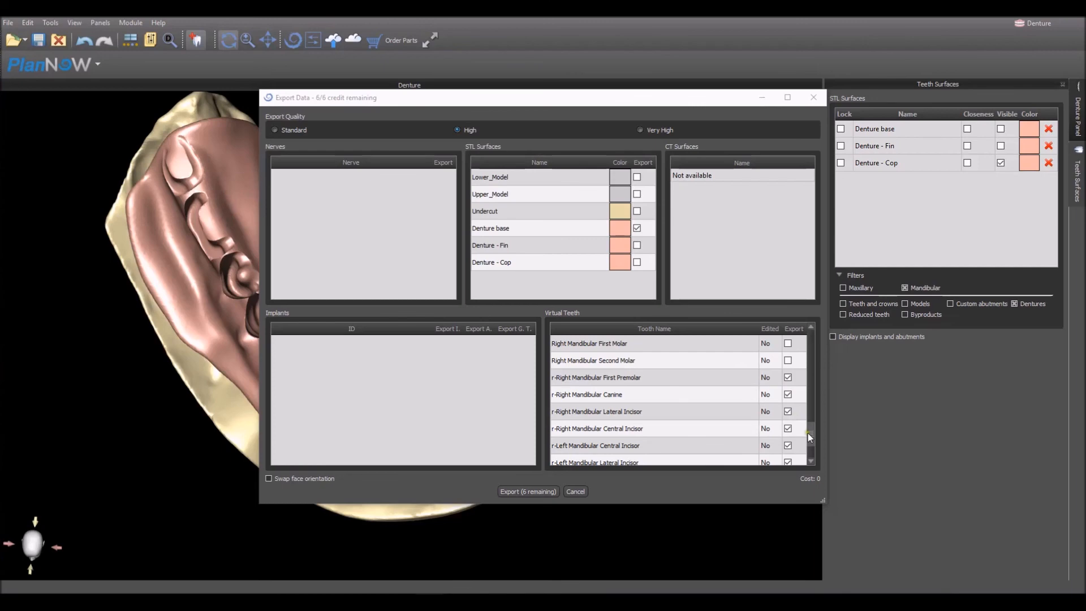
{"action": "scroll", "coordinate": [810, 438], "scroll_direction": "down", "scroll_amount": 1}
{"action": "scroll", "coordinate": [810, 439], "scroll_direction": "up", "scroll_amount": 1}
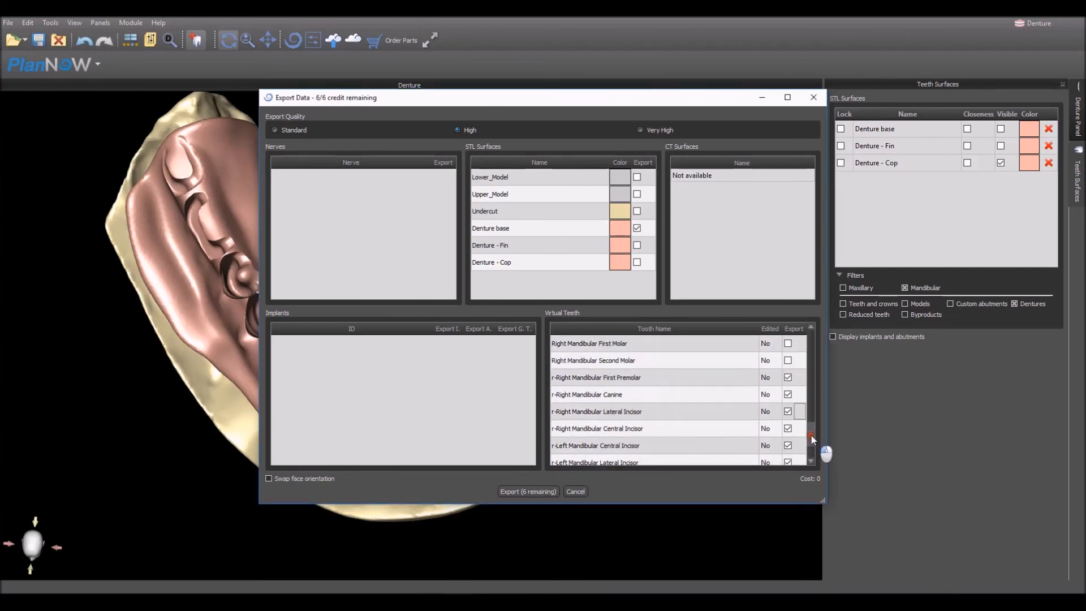
{"action": "scroll", "coordinate": [810, 433], "scroll_direction": "up", "scroll_amount": 1}
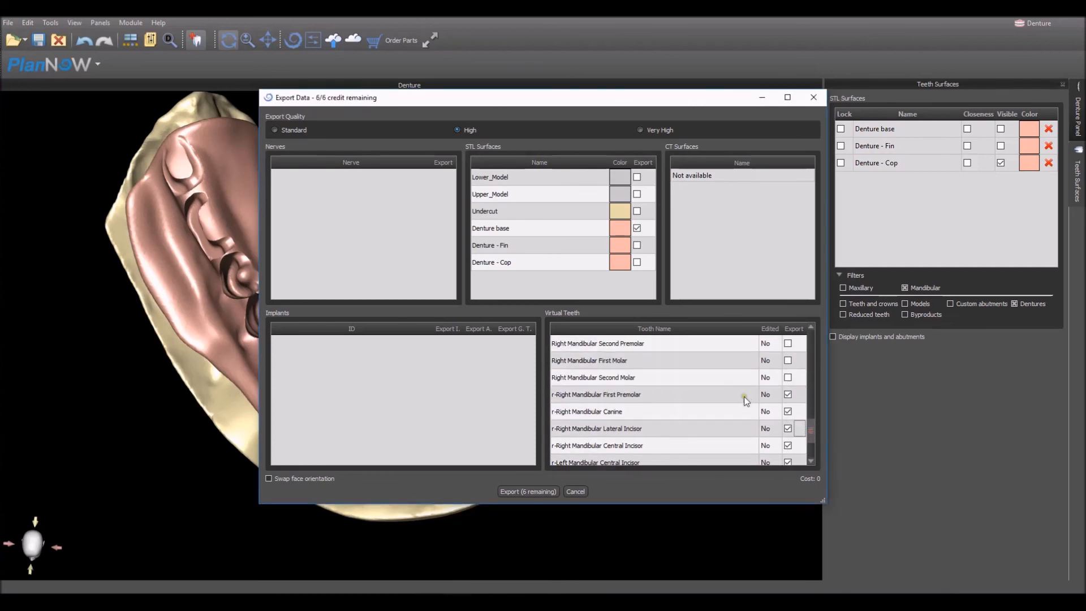
{"action": "scroll", "coordinate": [603, 406], "scroll_direction": "up", "scroll_amount": 3}
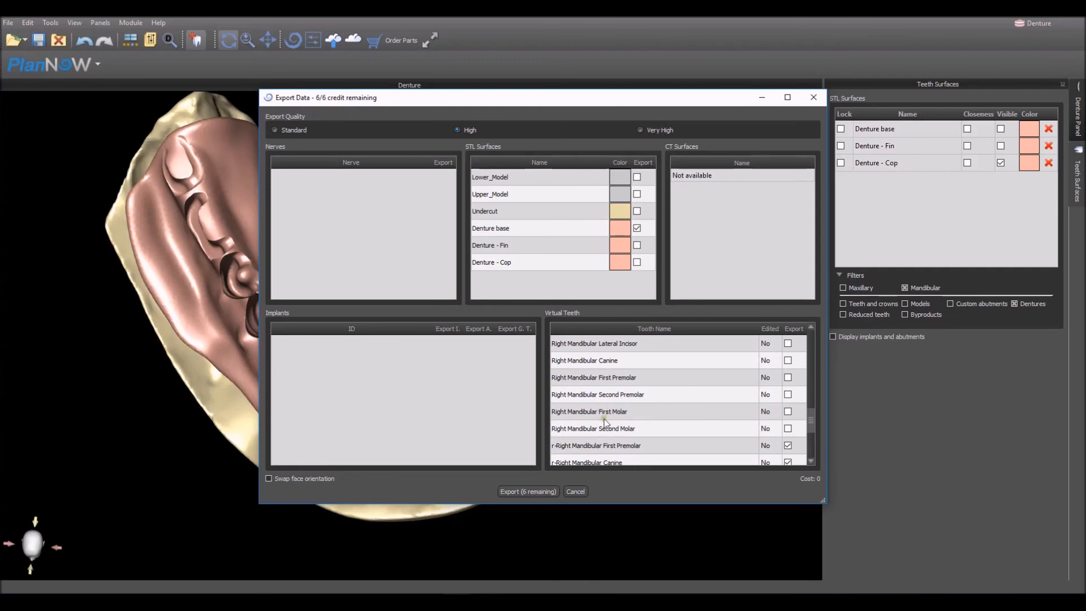
{"action": "scroll", "coordinate": [606, 452], "scroll_direction": "up", "scroll_amount": 9}
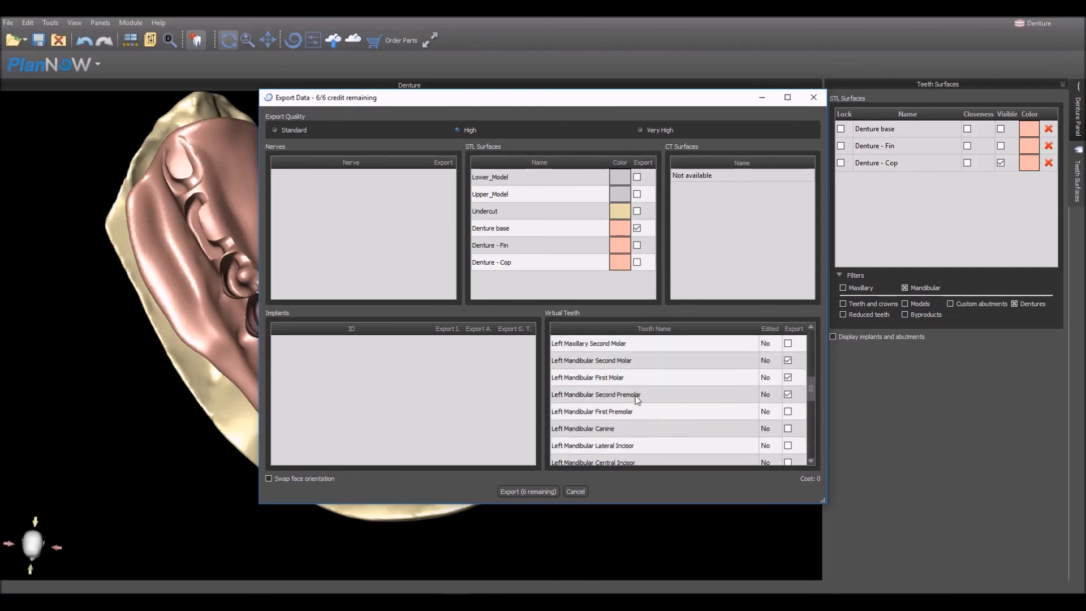
{"action": "scroll", "coordinate": [636, 395], "scroll_direction": "up", "scroll_amount": 1}
{"action": "scroll", "coordinate": [630, 409], "scroll_direction": "up", "scroll_amount": 5}
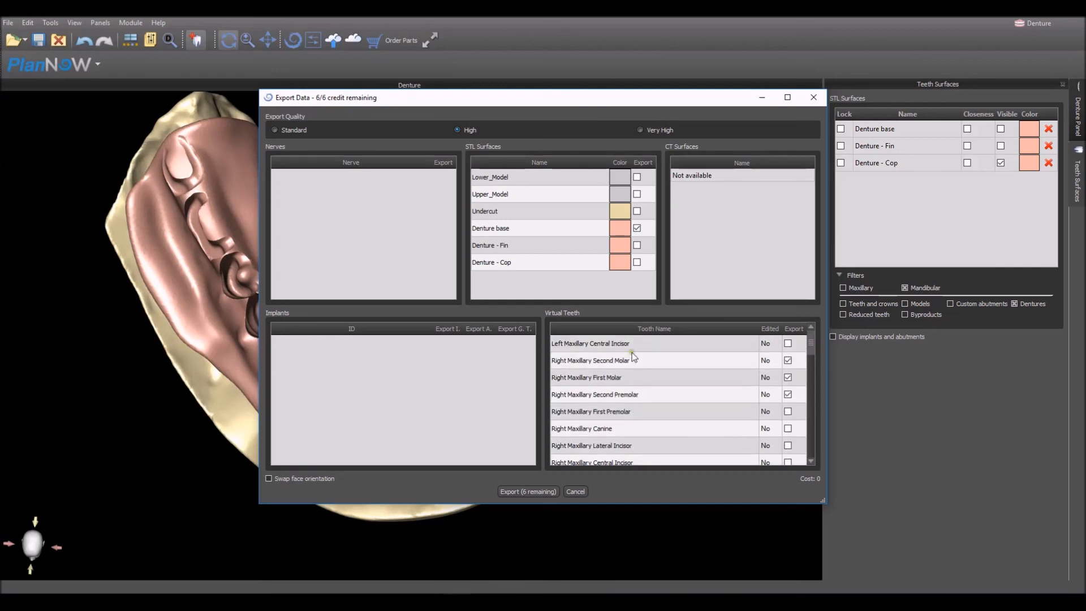
- Export the marked surfaces and teeth as an STL file to test.stl on the Desktop, overwriting the existing file
{"action": "left_click", "coordinate": [527, 491]}
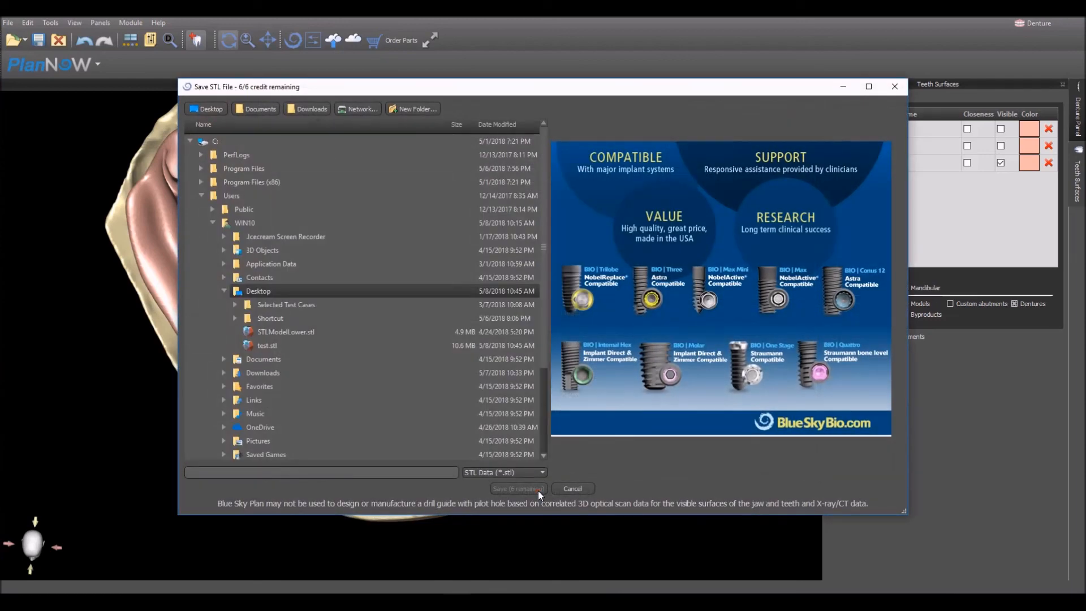
{"action": "left_click", "coordinate": [282, 345]}
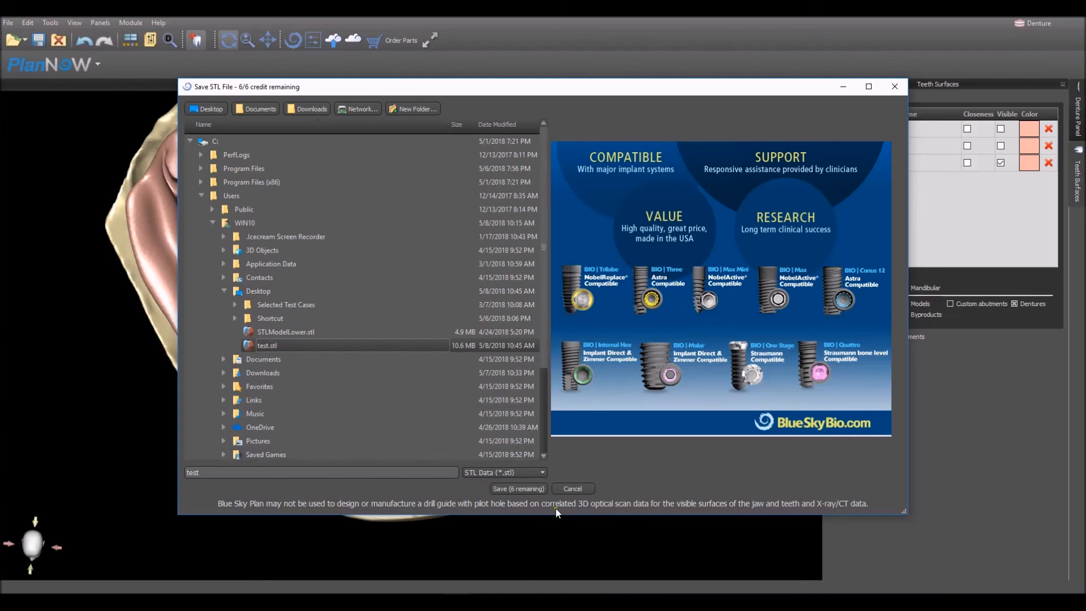
{"action": "left_click", "coordinate": [532, 488]}
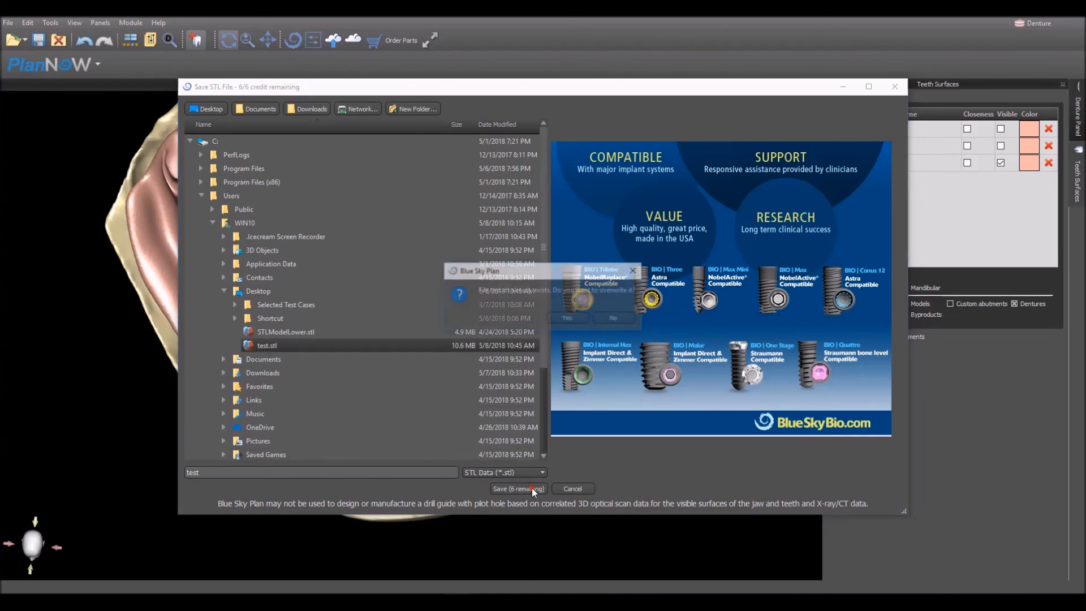
{"action": "left_click", "coordinate": [568, 318]}
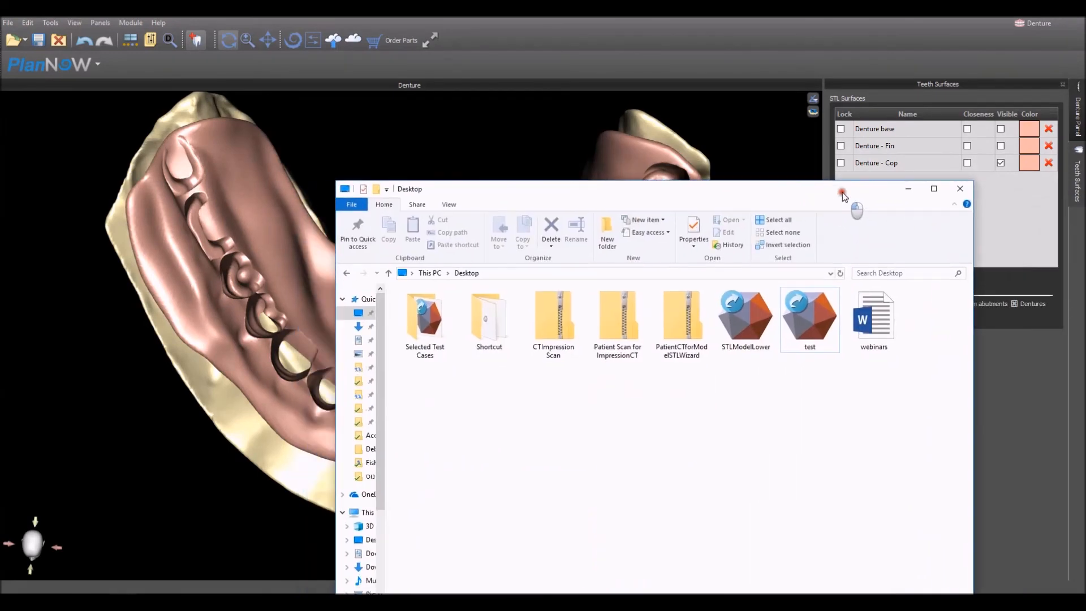
- Switch to File Explorer and view the exported test file in the Desktop folder
{"action": "left_click", "coordinate": [817, 338]}
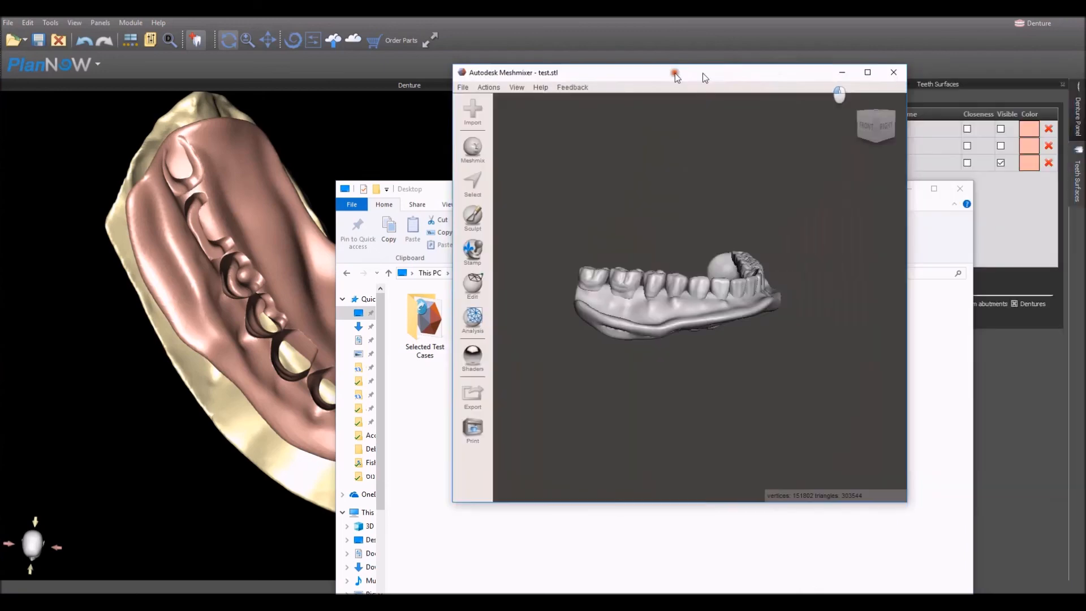
{"action": "left_click_drag", "start_coordinate": [702, 73], "coordinate": [629, 74]}
{"action": "right_click_drag", "start_coordinate": [673, 313], "coordinate": [616, 354]}
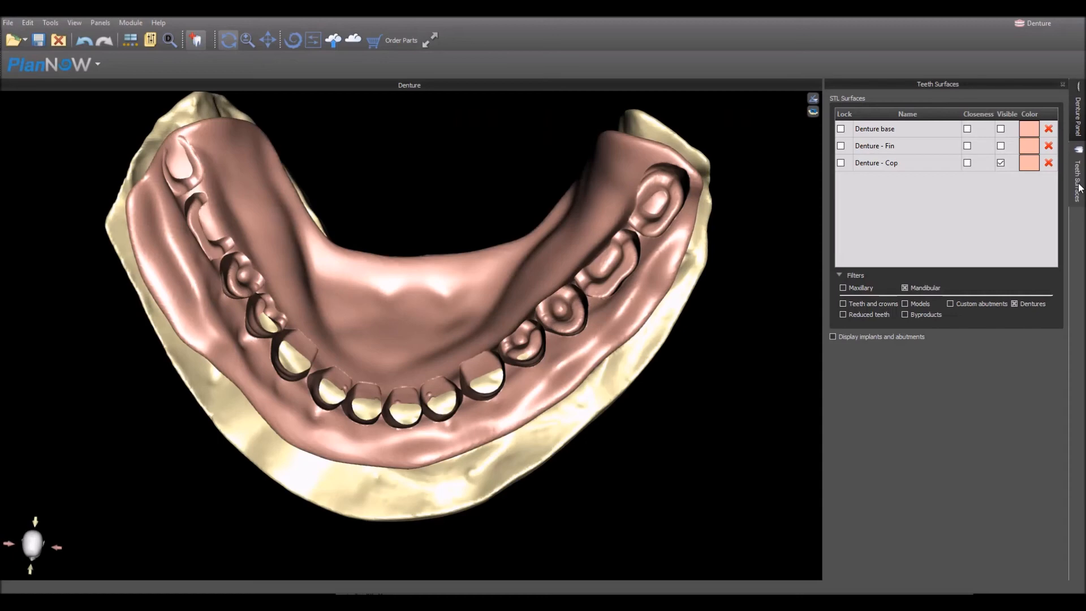
- Filter the surface list to the maxillary side with teeth and crowns included, and make all listed teeth visible
{"action": "left_click", "coordinate": [865, 287]}
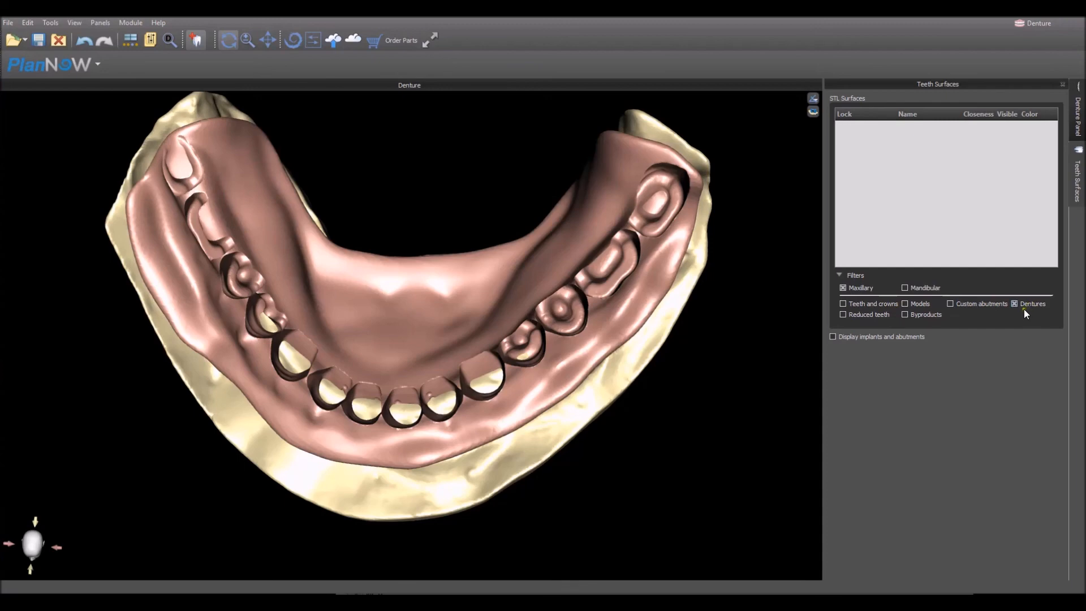
{"action": "left_click", "coordinate": [865, 305]}
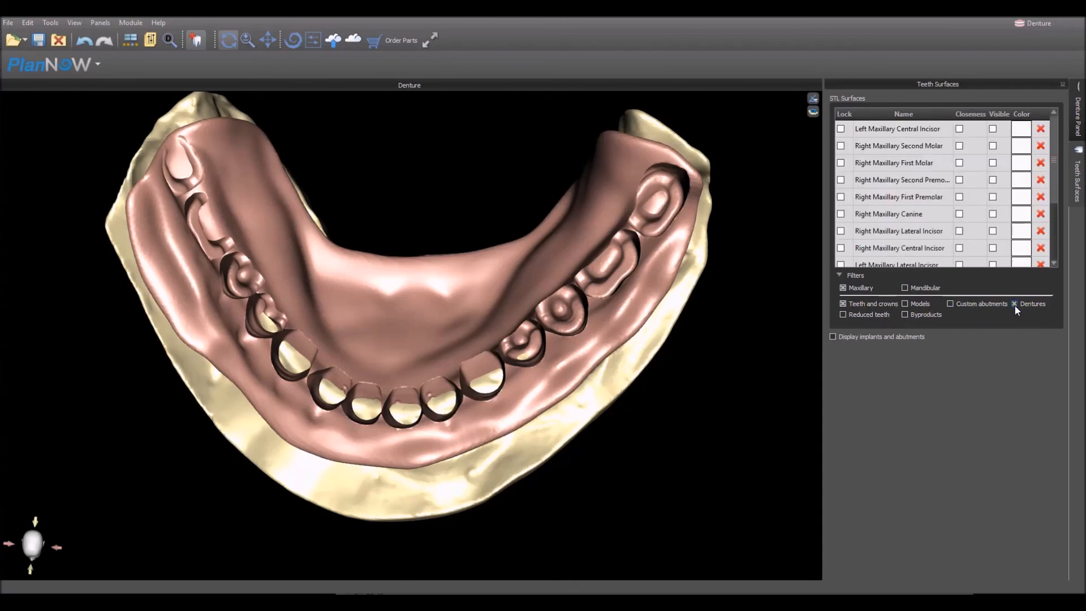
{"action": "left_click", "coordinate": [995, 119]}
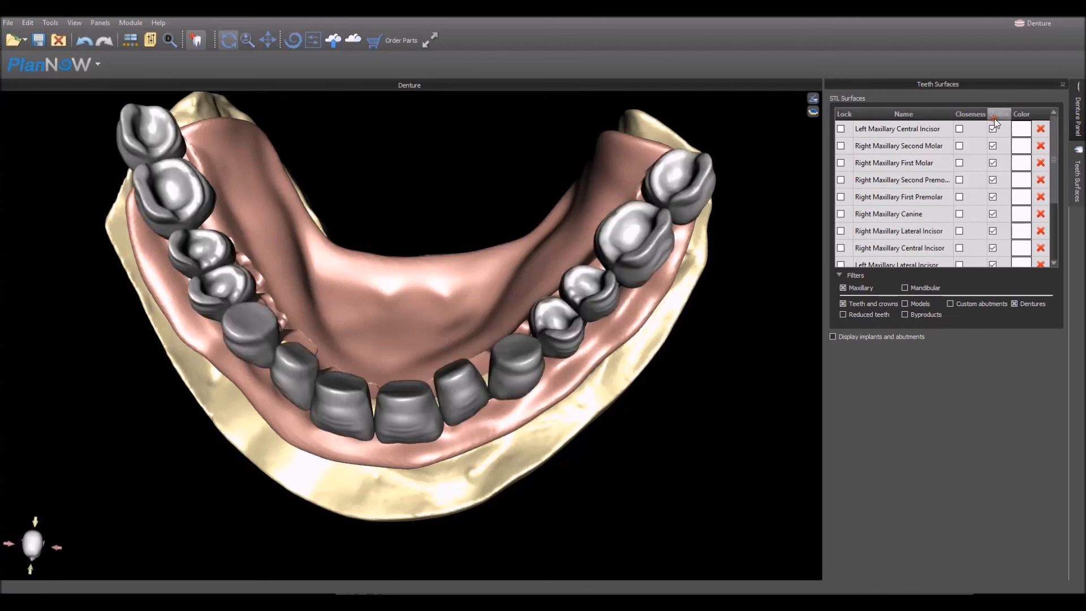
- Replace the dentures filter with the models filter and show Upper_Model, viewing the jaws from the front
{"action": "left_click", "coordinate": [1013, 304]}
{"action": "left_click", "coordinate": [906, 304]}
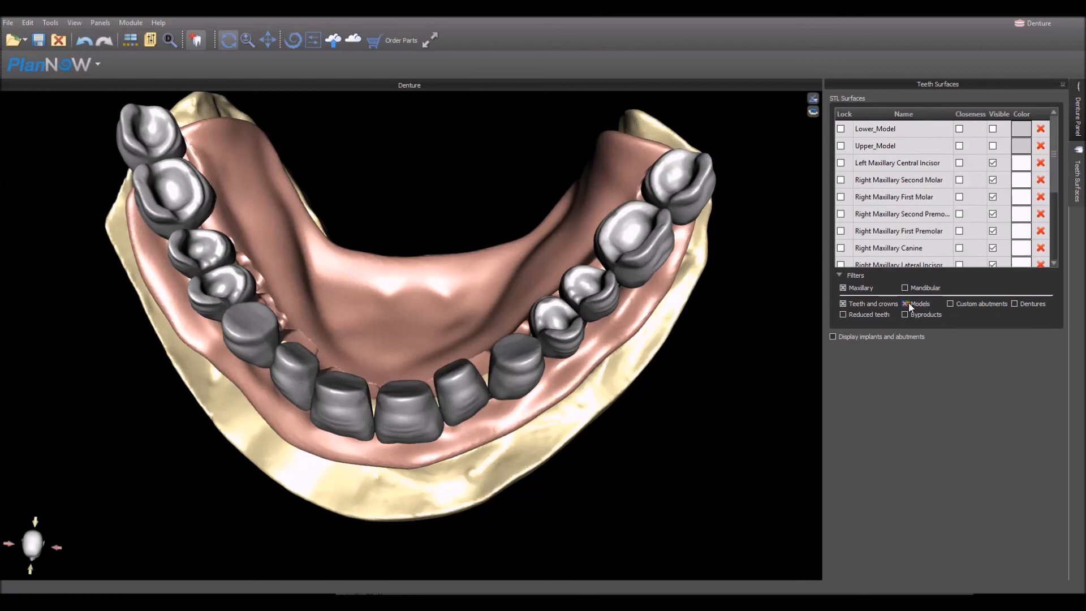
{"action": "left_click", "coordinate": [993, 146]}
{"action": "left_click_drag", "start_coordinate": [382, 511], "coordinate": [353, 286]}
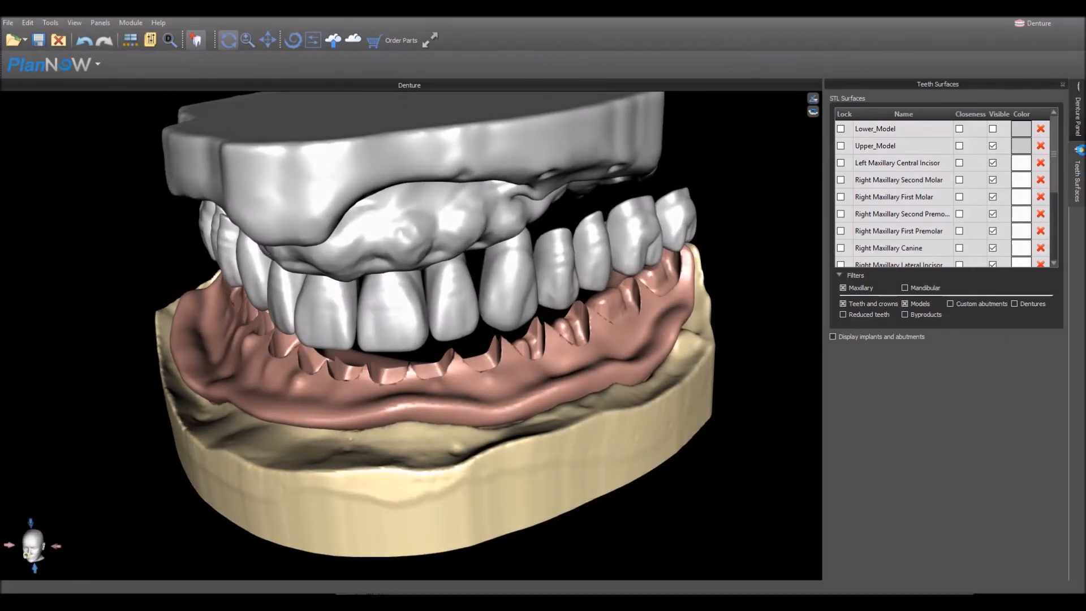
- Set the denture creation to use Upper_Model as the jaw model and Maxilla as the jaw type
{"action": "left_click", "coordinate": [1079, 127]}
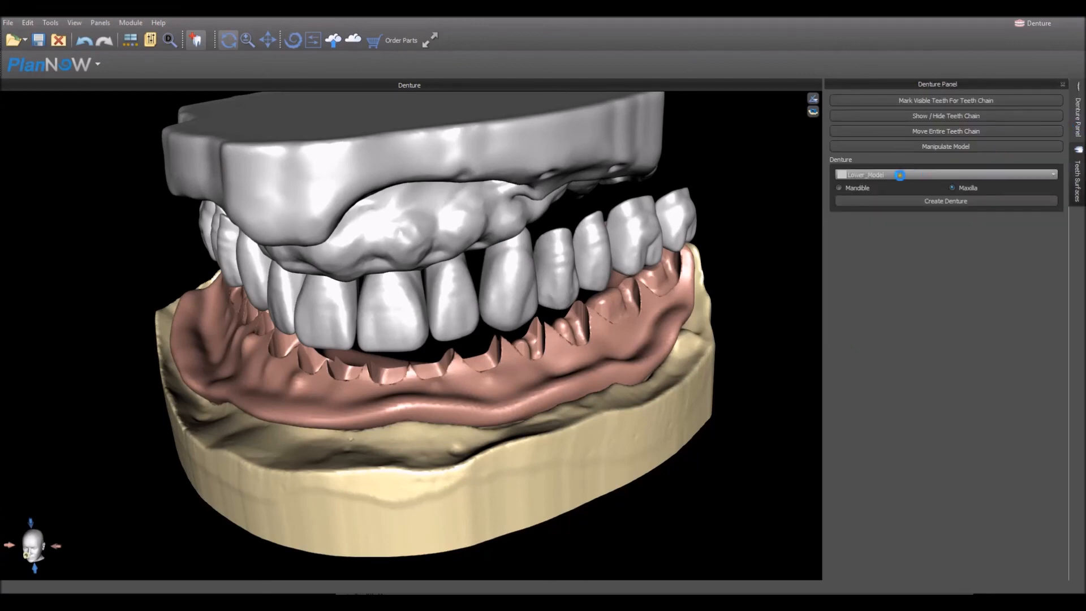
{"action": "left_click", "coordinate": [895, 174]}
{"action": "left_click", "coordinate": [894, 191]}
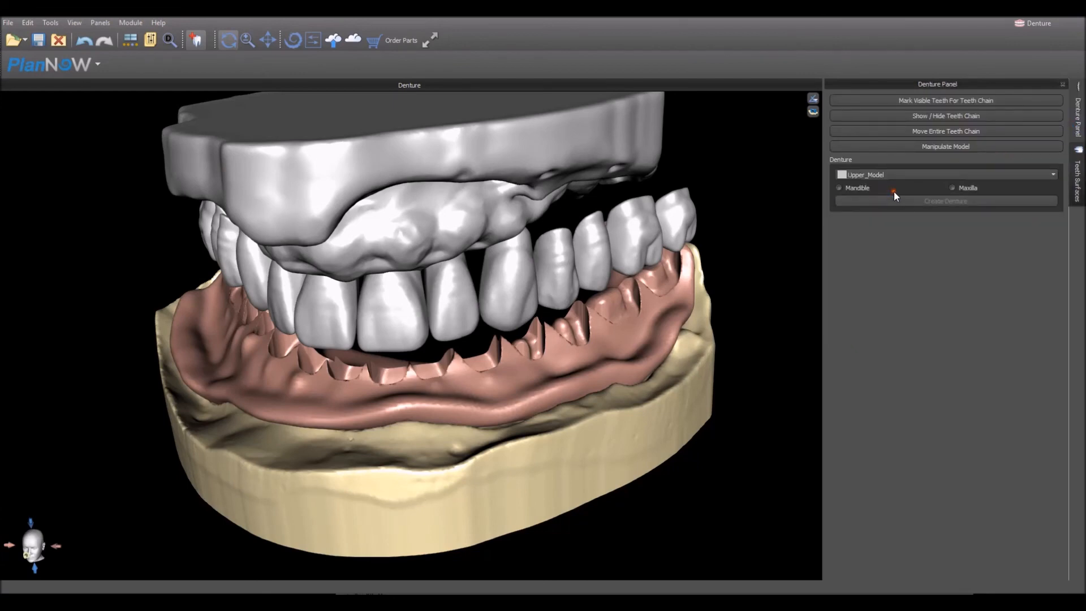
{"action": "left_click", "coordinate": [952, 189]}
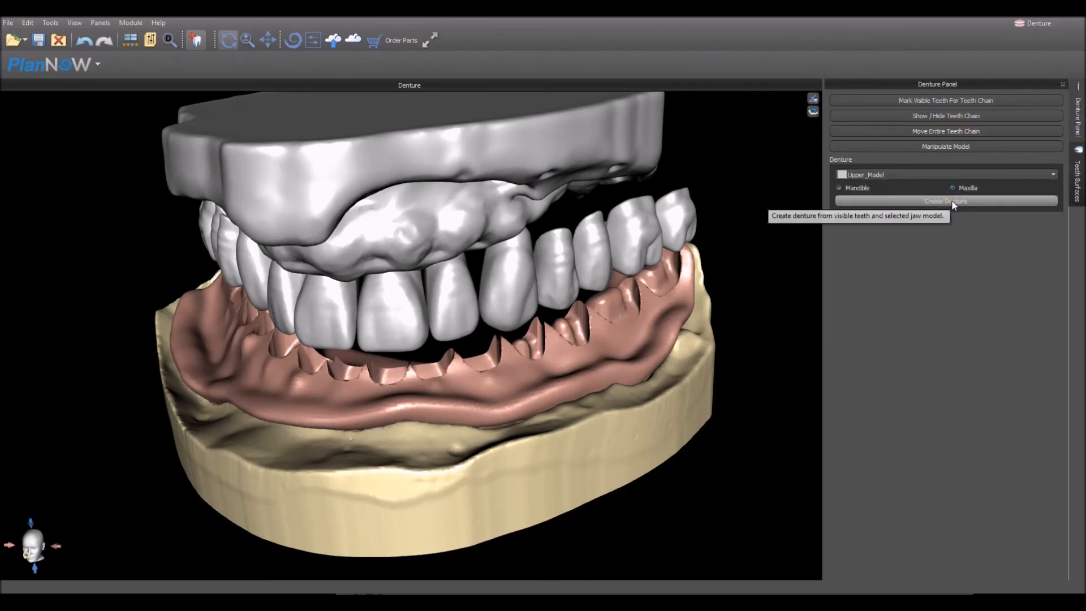